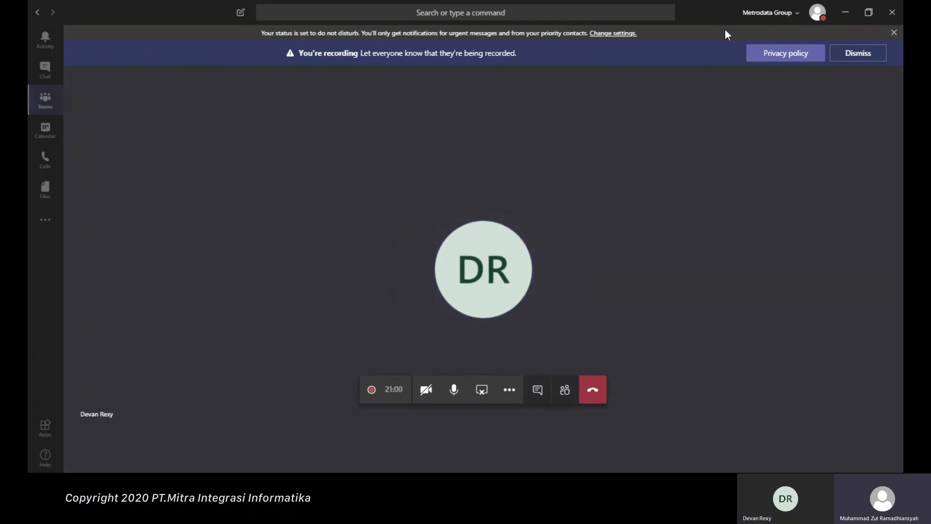
- Look over the account options and the General settings, leaving them unchanged
click(815, 20)
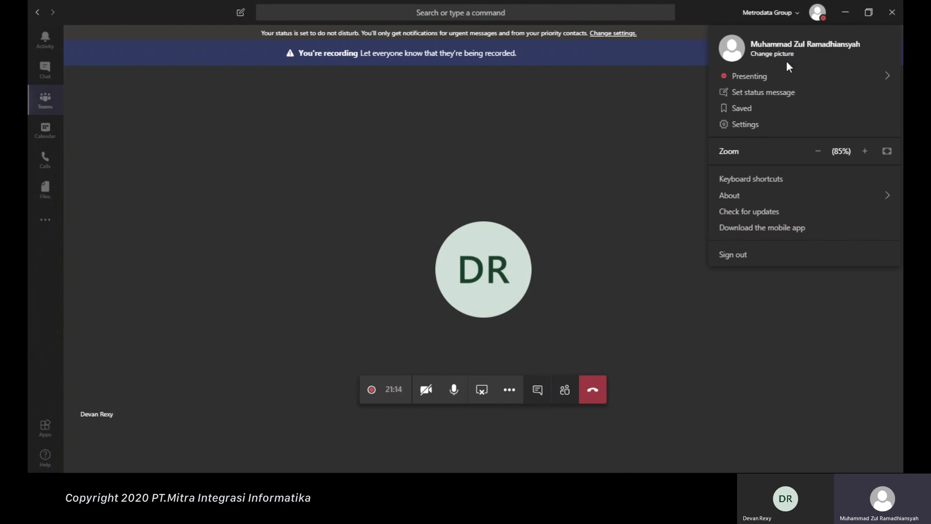
click(774, 125)
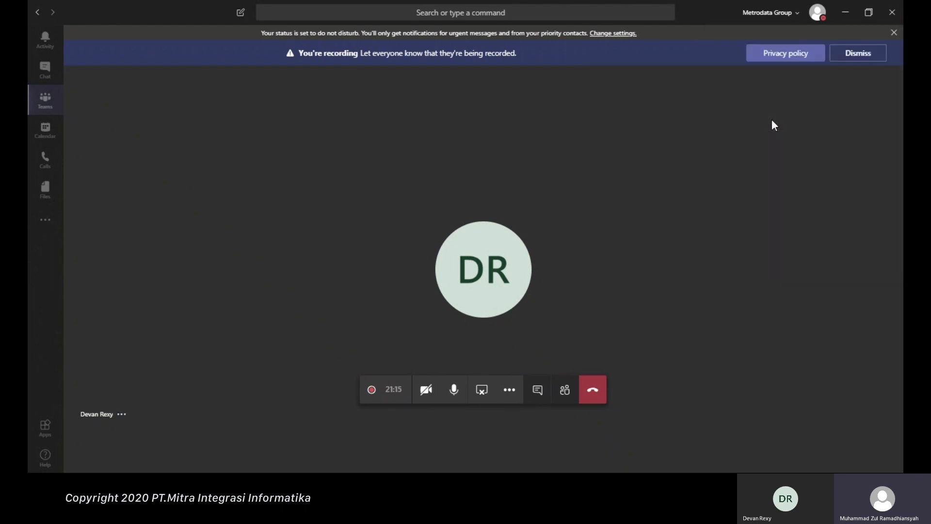
click(469, 122)
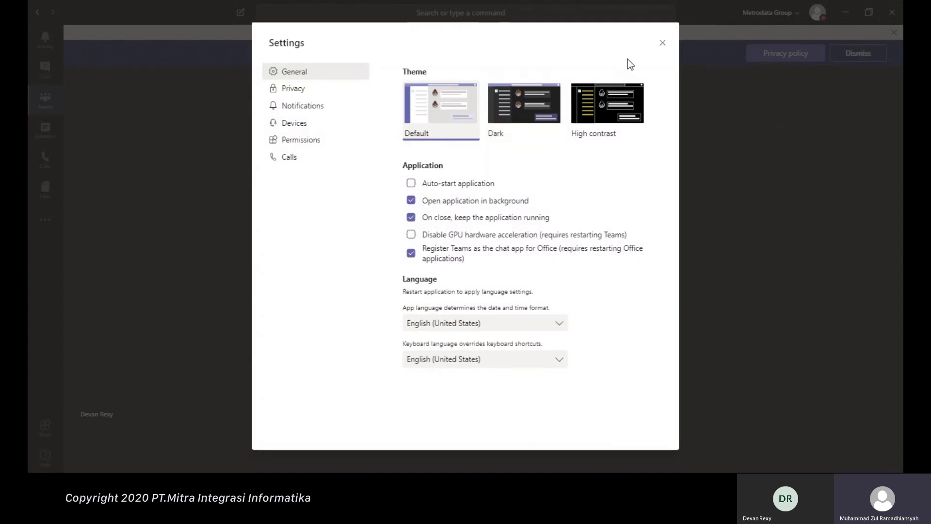
click(663, 44)
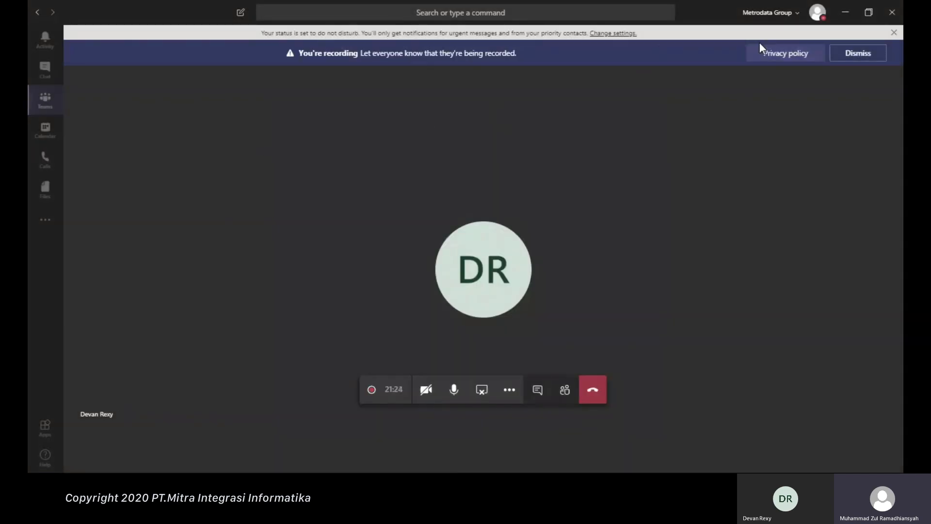
click(818, 13)
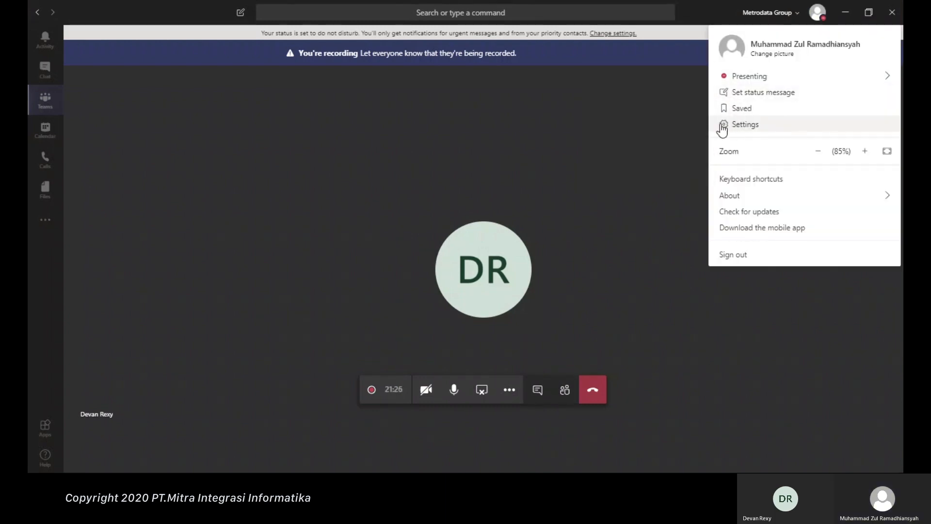
click(566, 148)
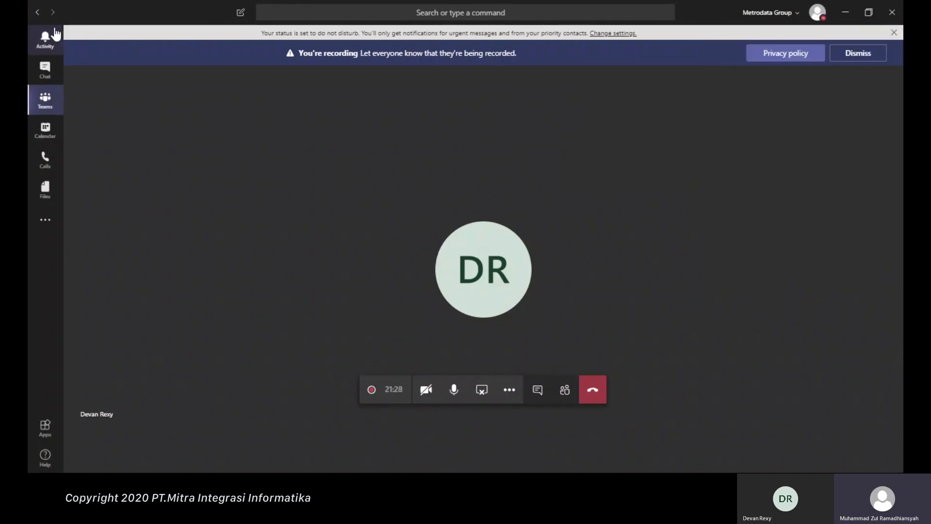
- Open the activity feed, view the latest 3/18 mention in the Consumption channel, and browse the older notifications
click(55, 47)
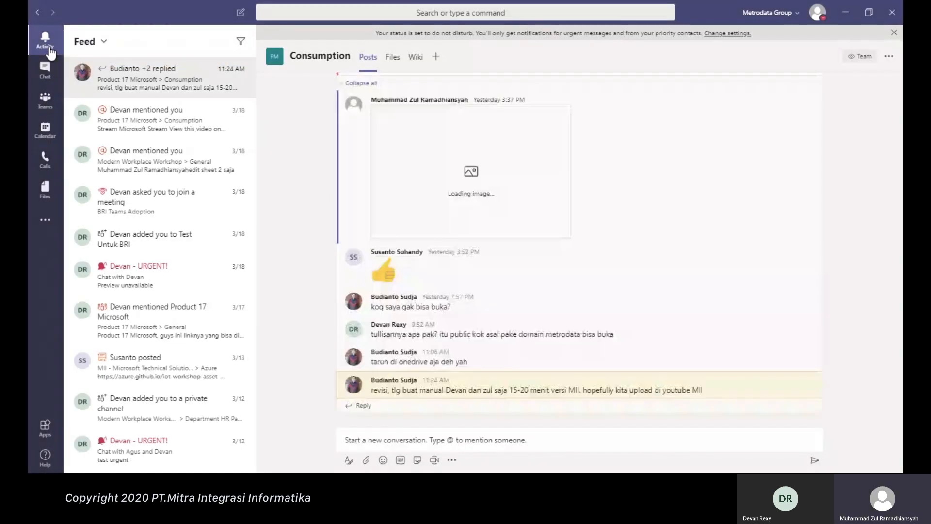
click(113, 125)
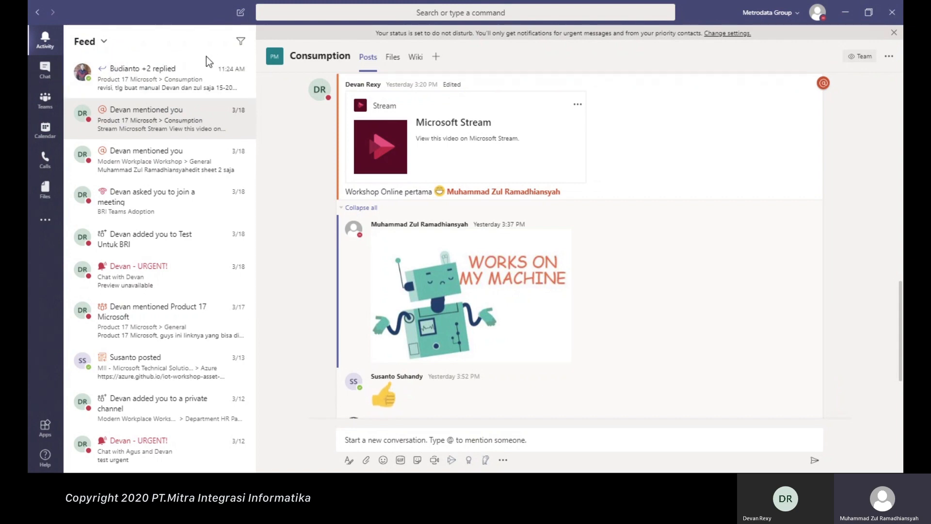
scroll(201, 68, down, 1)
scroll(195, 118, down, 5)
scroll(225, 68, up, 5)
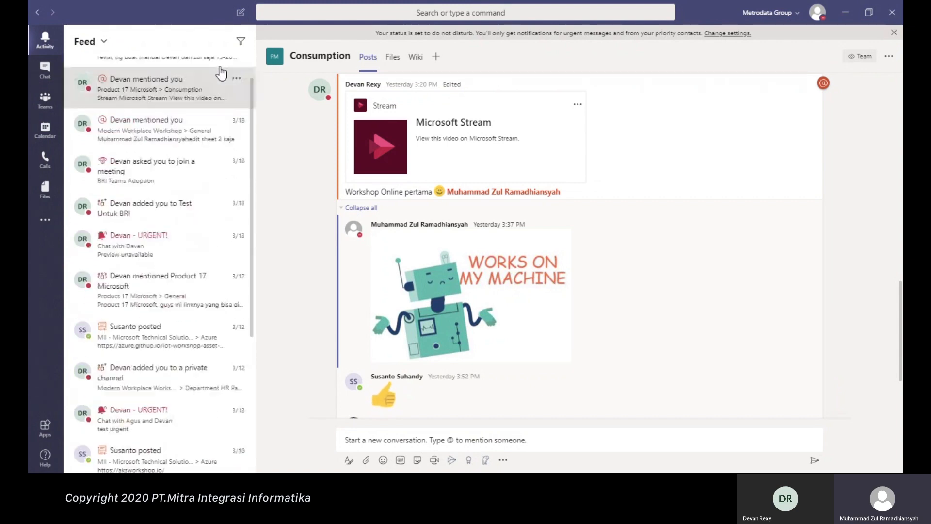
scroll(210, 68, down, 5)
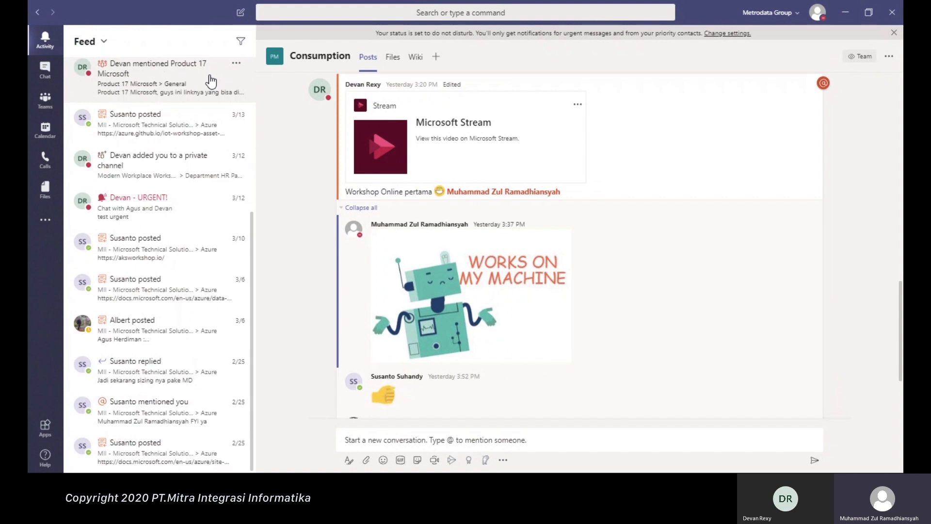
scroll(212, 75, up, 5)
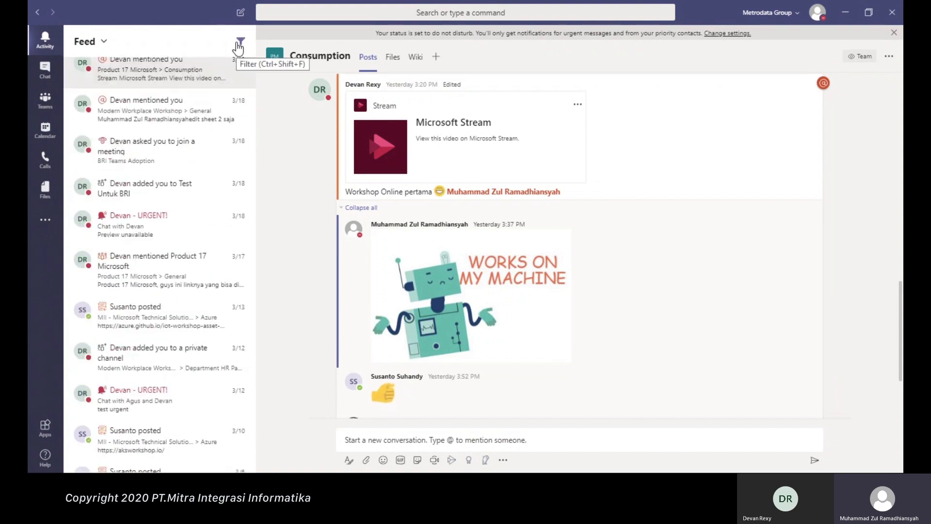
- Filter the activity feed to show only Mentions, and clear the filter again
click(239, 42)
click(224, 42)
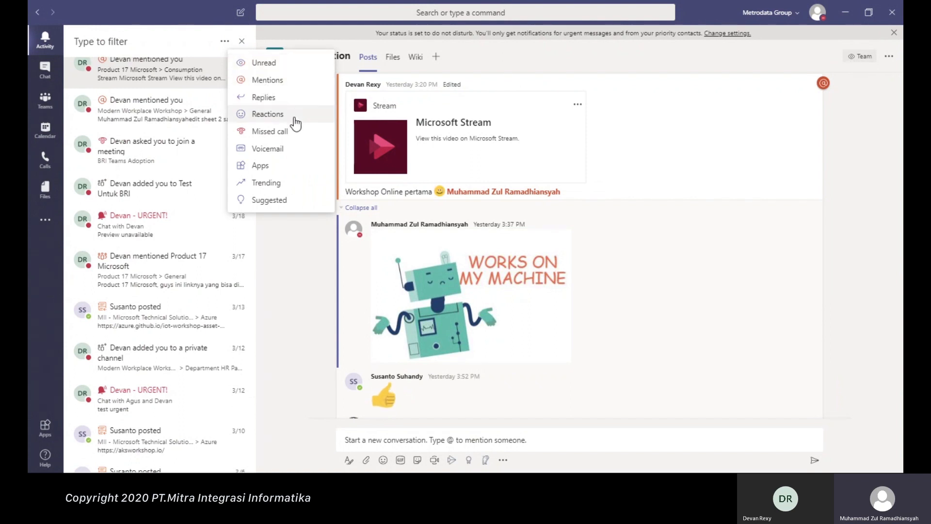
click(225, 42)
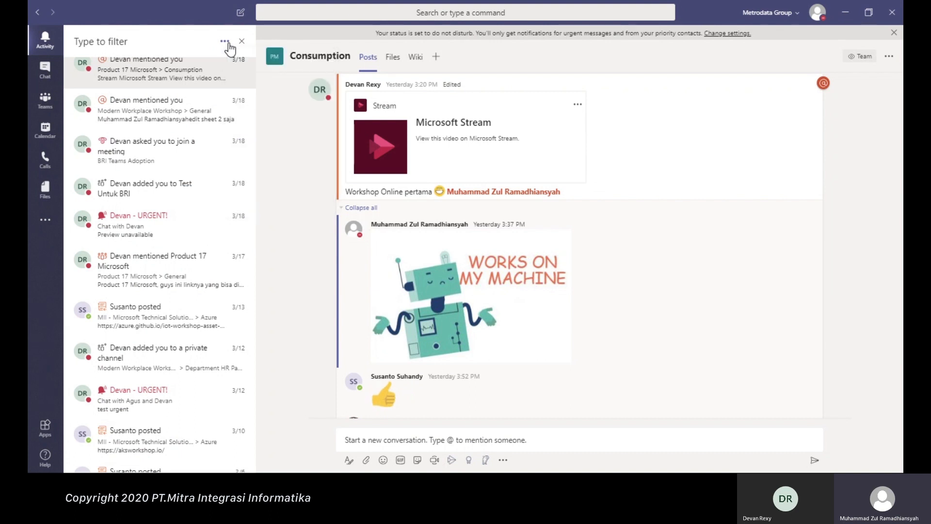
click(225, 42)
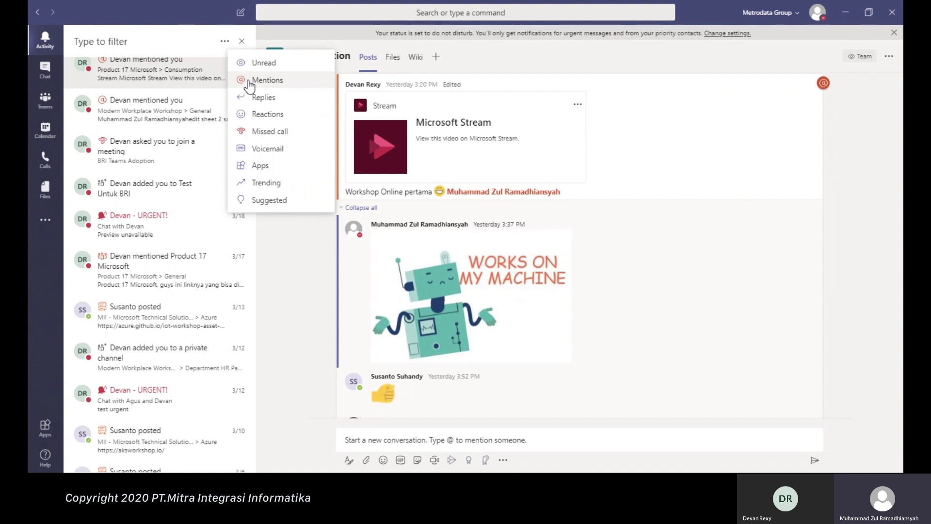
click(252, 87)
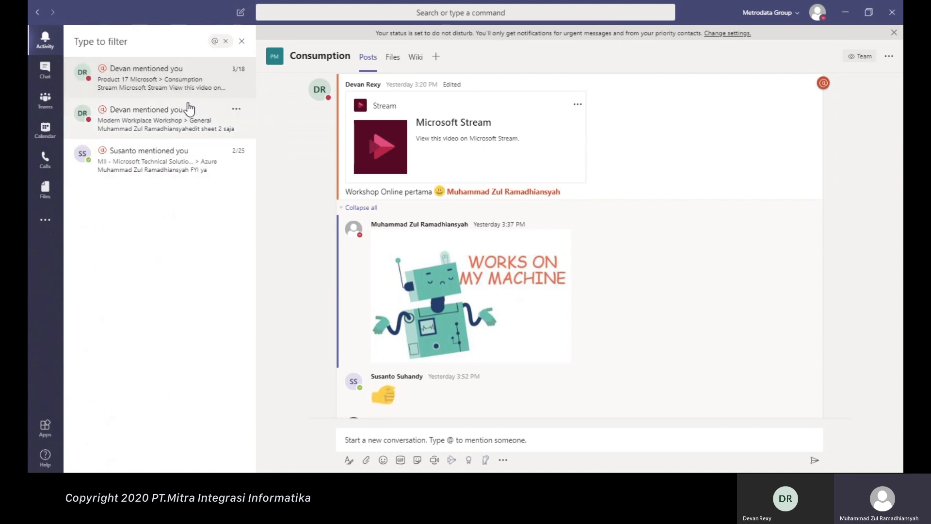
click(242, 41)
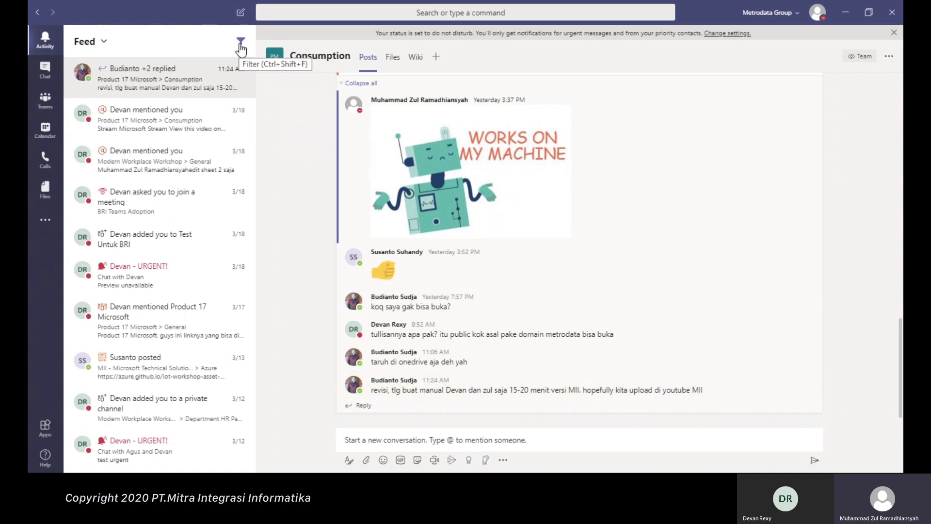
- Skim the unfiltered activity feed and reopen the newest mention about the Microsoft Stream video
scroll(230, 141, down, 3)
scroll(230, 140, down, 1)
scroll(228, 141, up, 4)
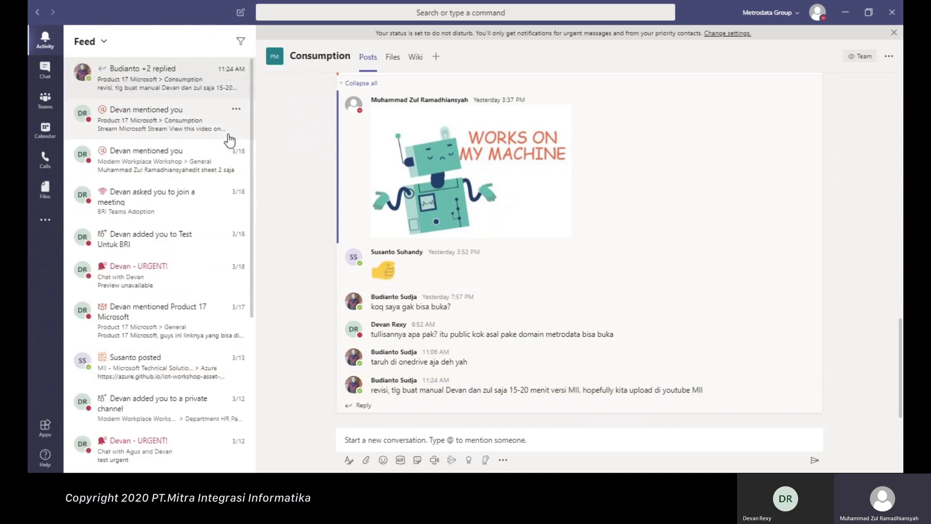
scroll(223, 145, down, 6)
scroll(213, 143, up, 2)
scroll(214, 141, down, 1)
scroll(214, 142, up, 5)
click(151, 115)
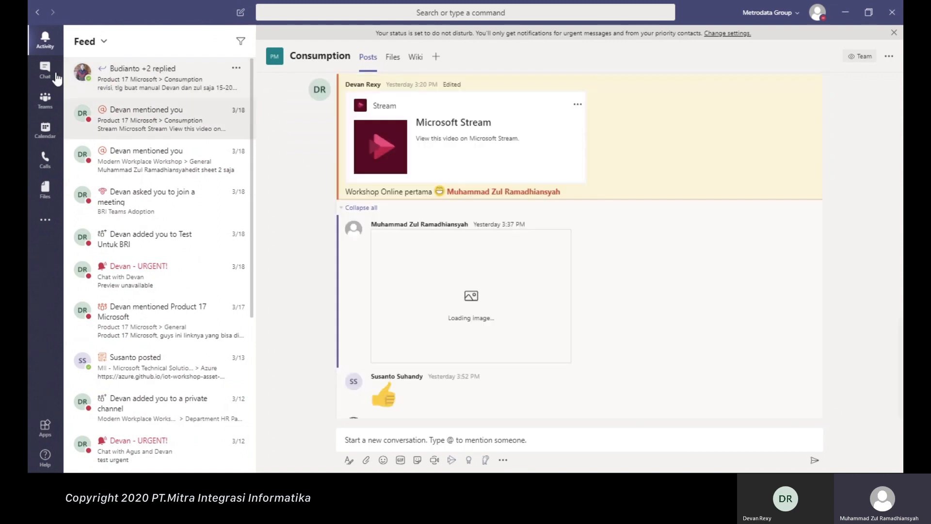
- Open the chat list and browse the recent conversations back to older ones
click(45, 70)
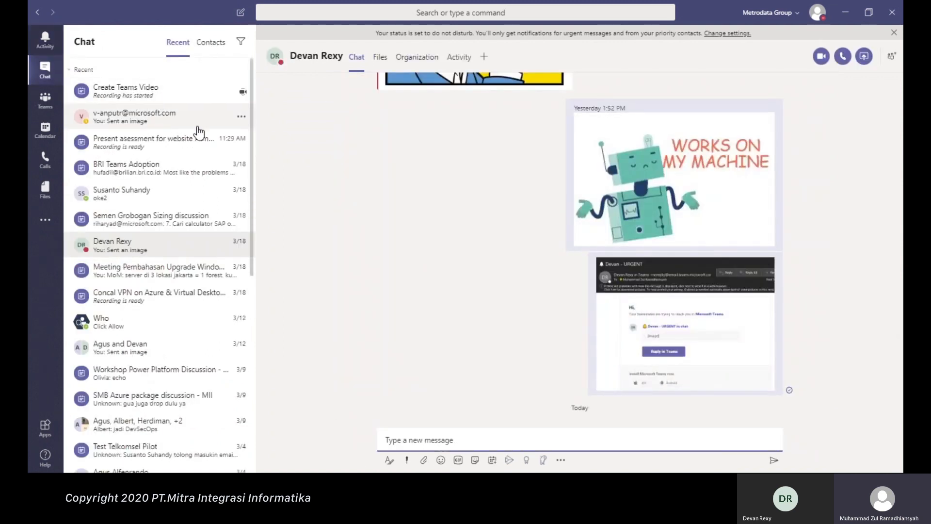
scroll(198, 137, down, 20)
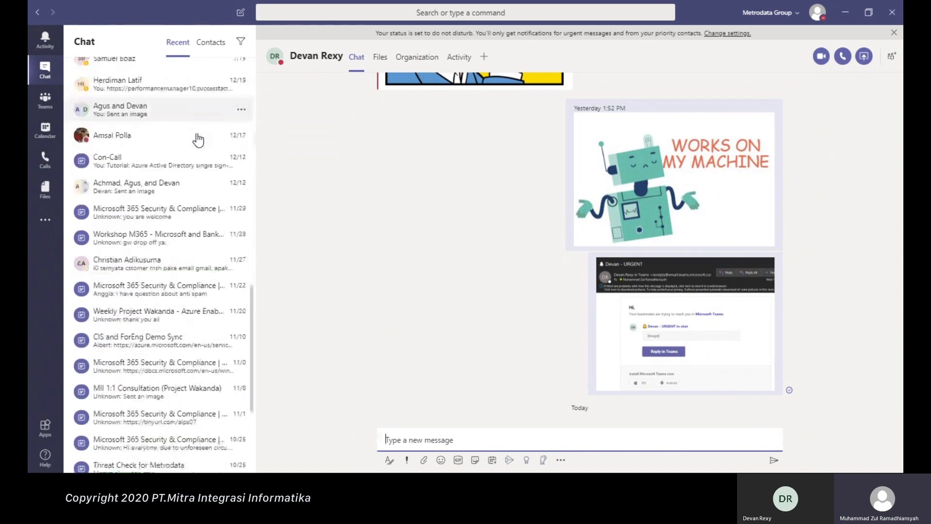
scroll(198, 140, up, 6)
scroll(198, 140, up, 14)
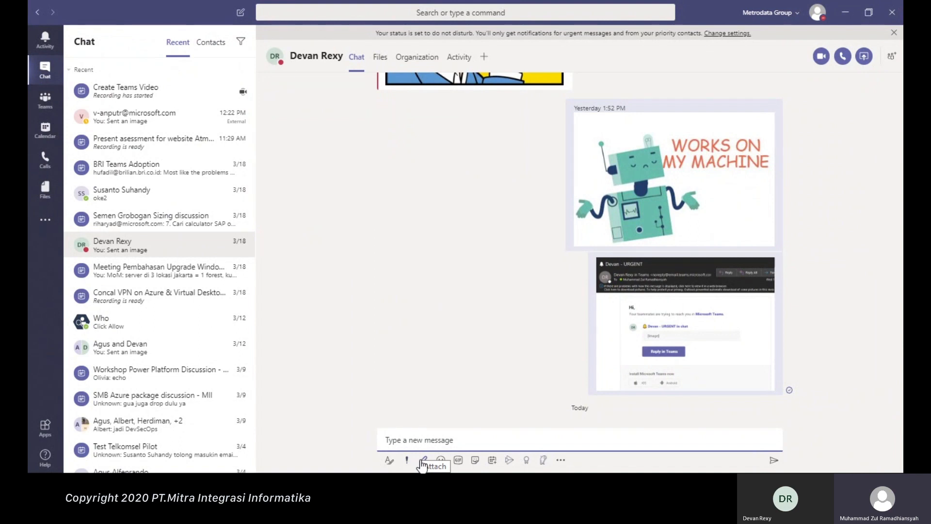
- Examine the chat's message formatting, attachment, emoji, GIF, sticker and meeting scheduling options without sending or saving anything
click(389, 461)
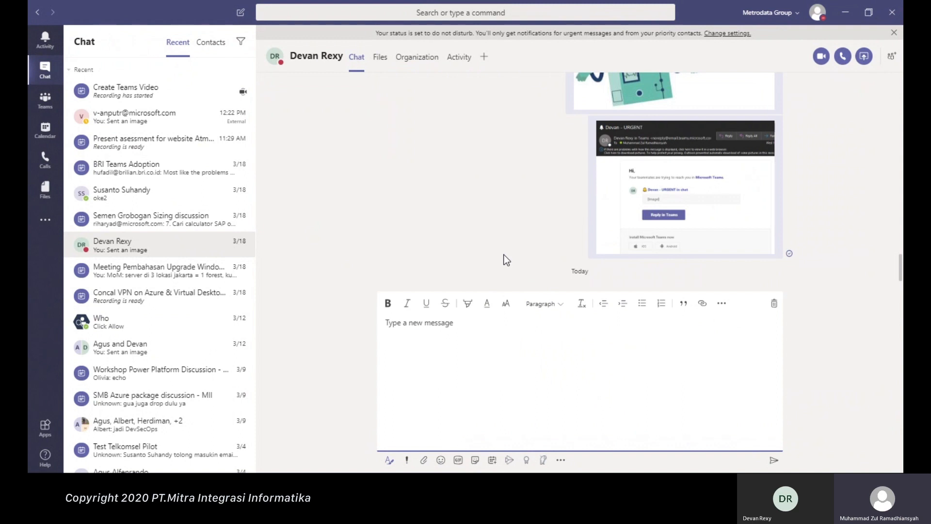
click(425, 460)
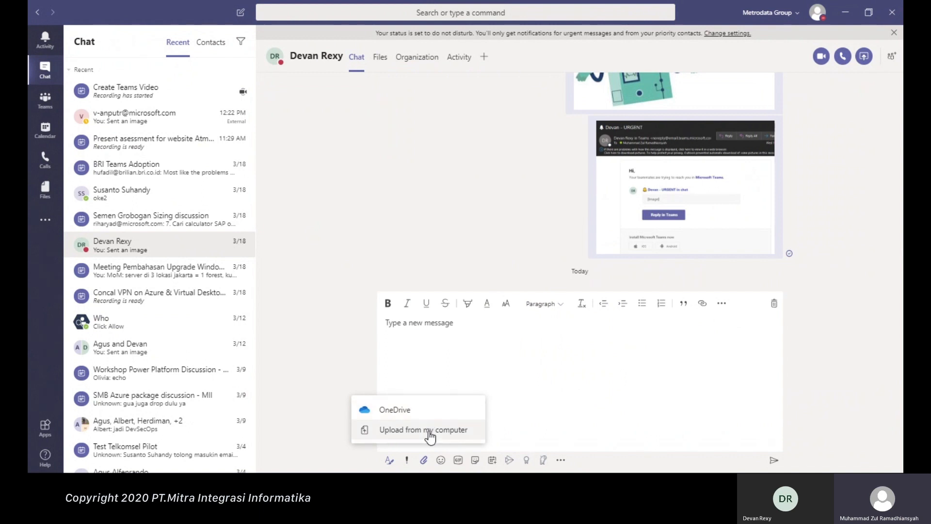
click(438, 461)
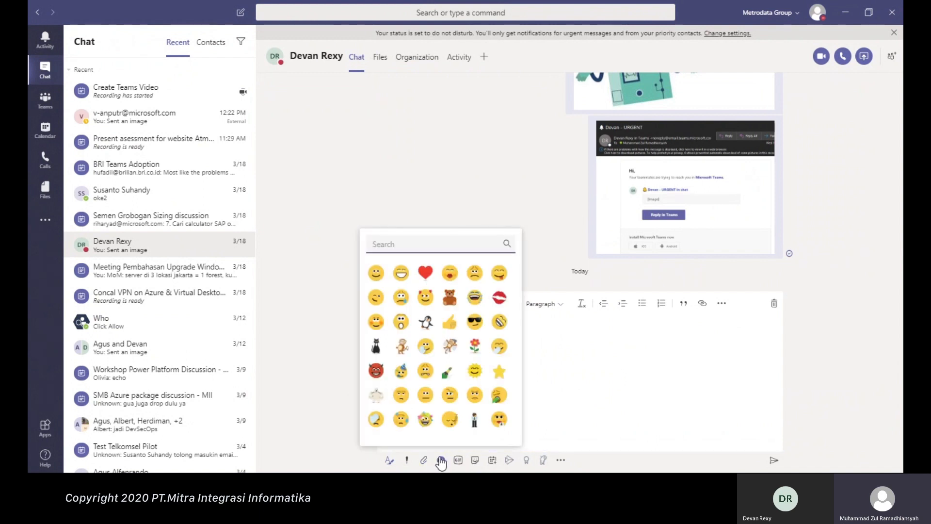
click(458, 460)
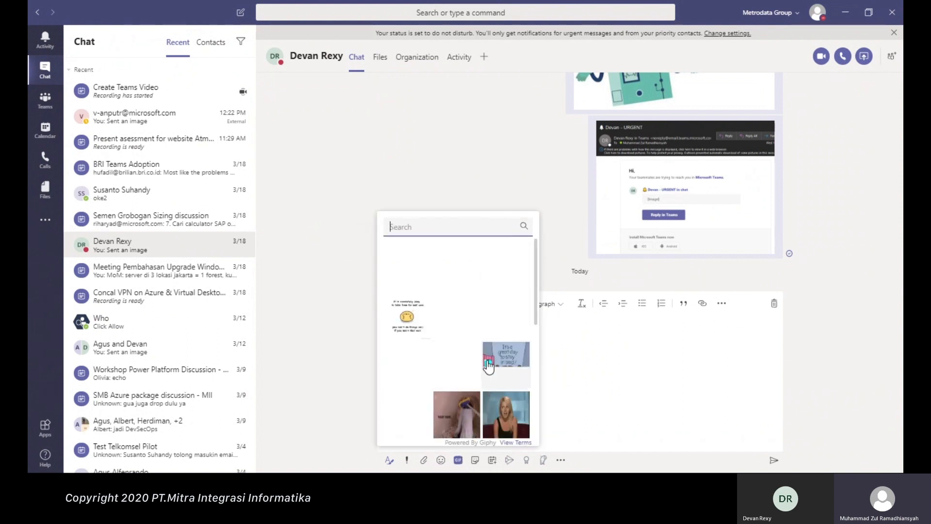
click(475, 461)
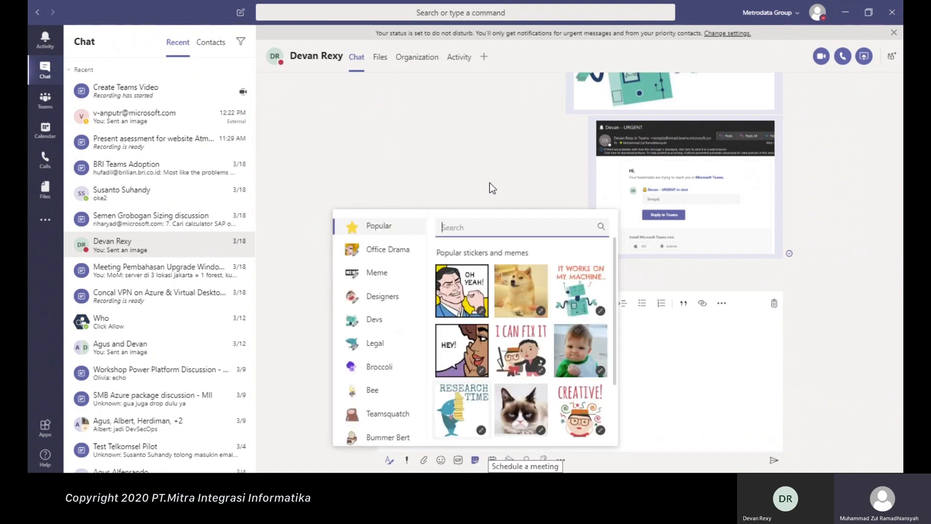
click(499, 462)
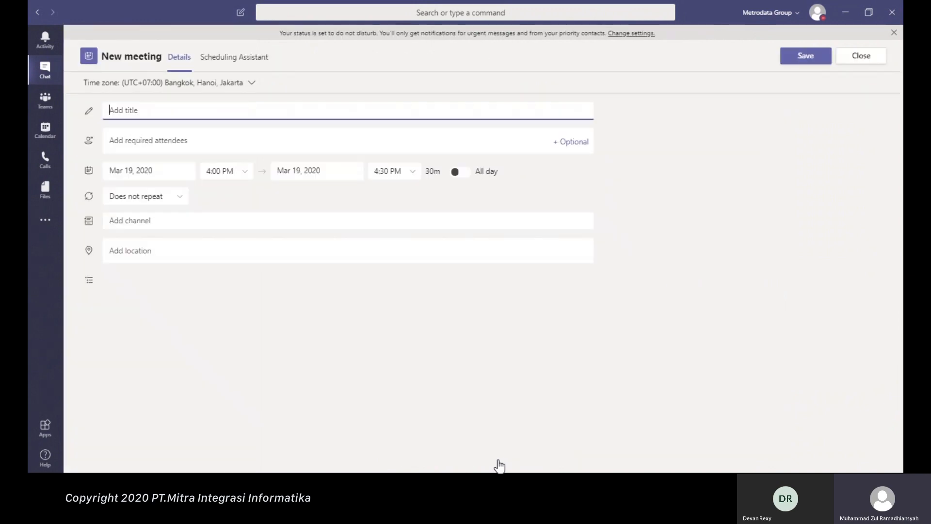
click(843, 62)
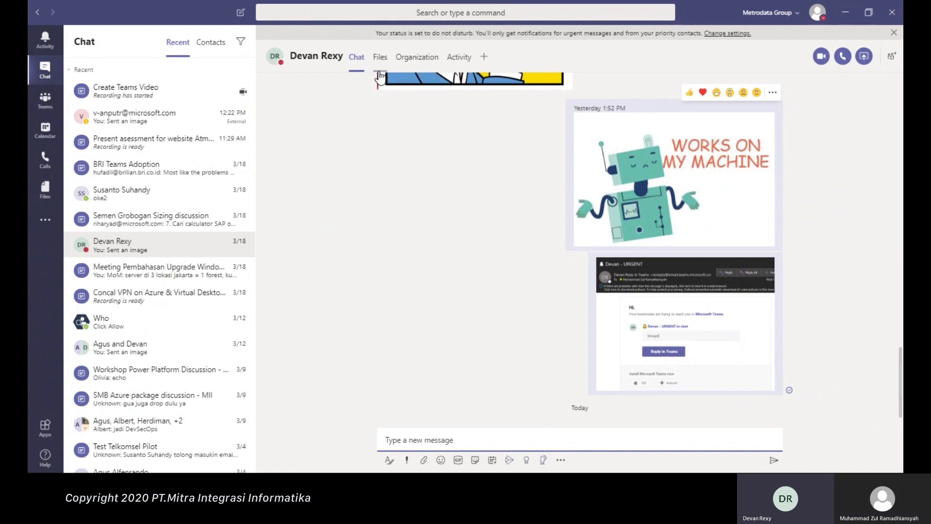
- Start a new chat with the Product Support colleague as recipient, and dismiss the do-not-disturb notice
click(241, 13)
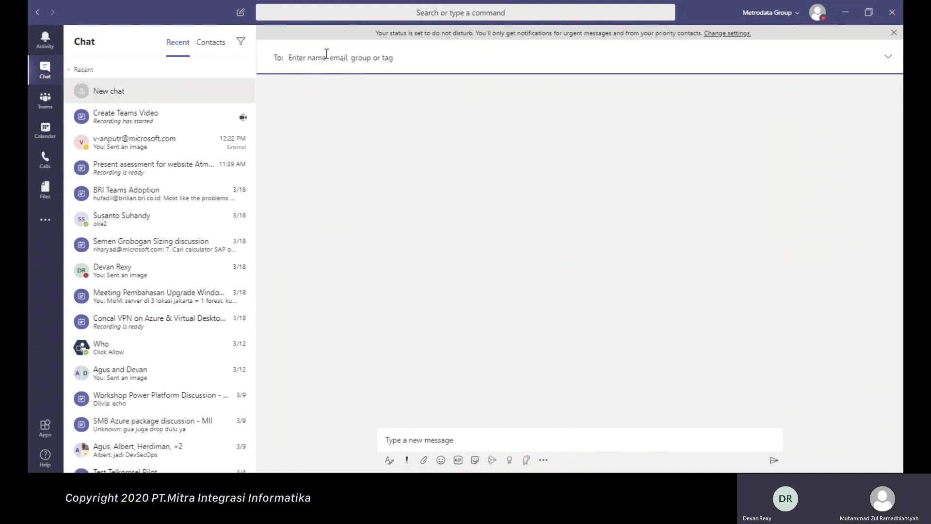
text(deva)
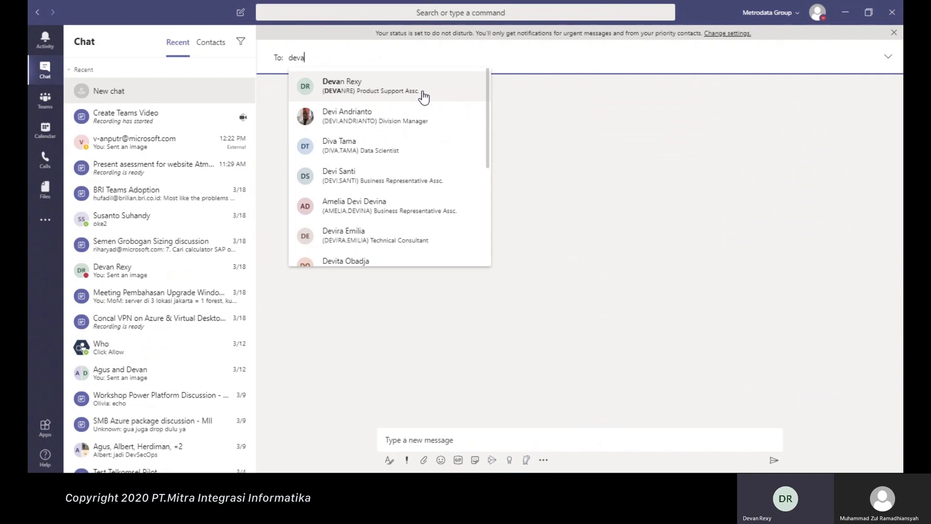
click(422, 92)
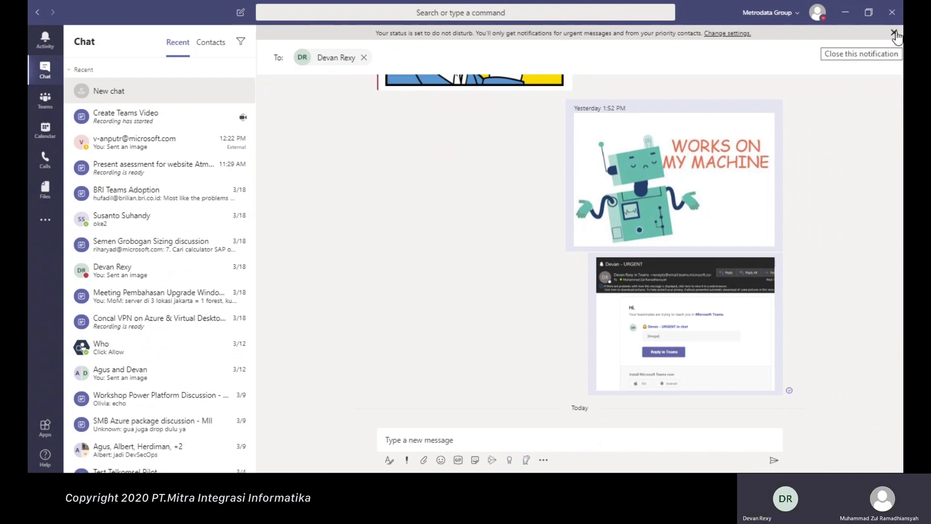
click(894, 33)
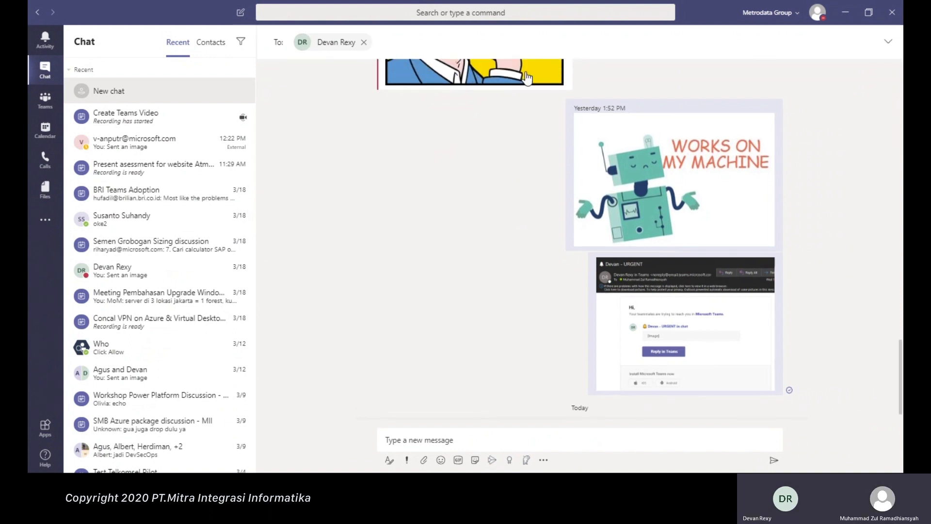
- Show the new chat's group name field, remove the recipient, and hide the group name field again
click(888, 42)
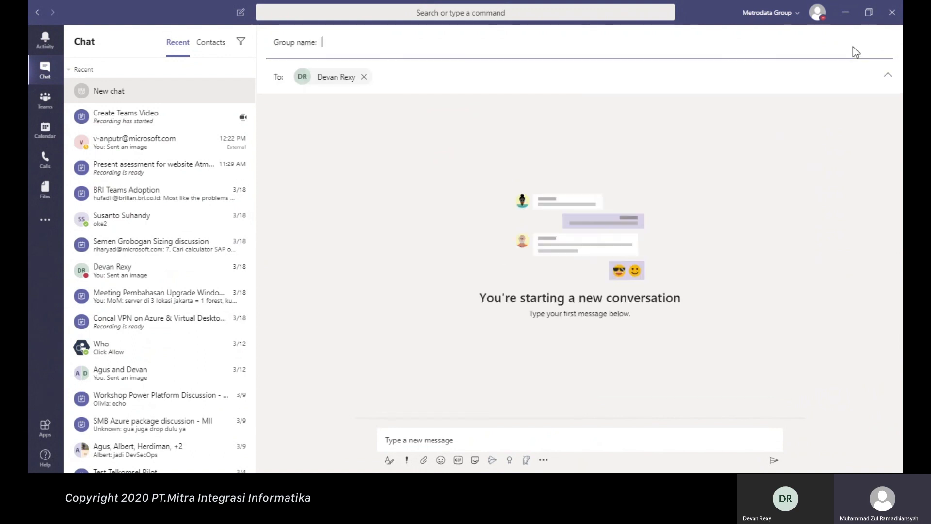
click(363, 77)
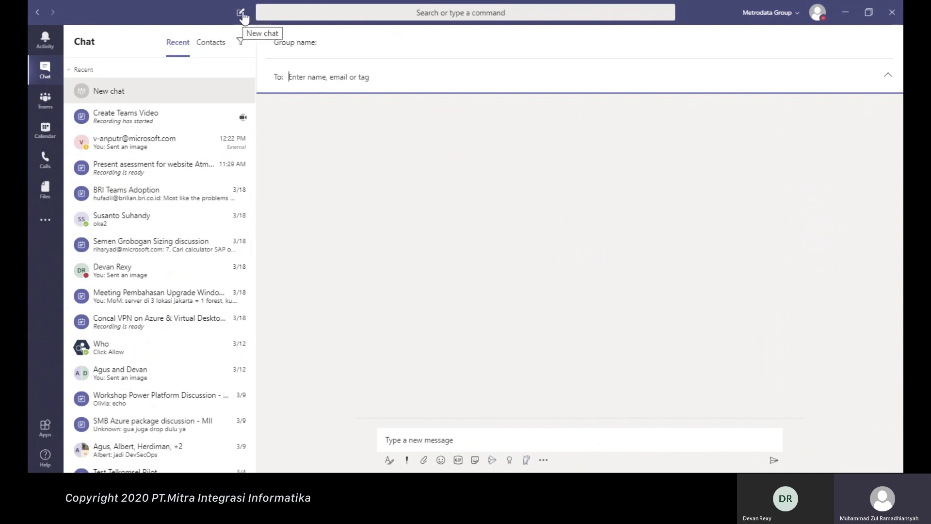
click(889, 79)
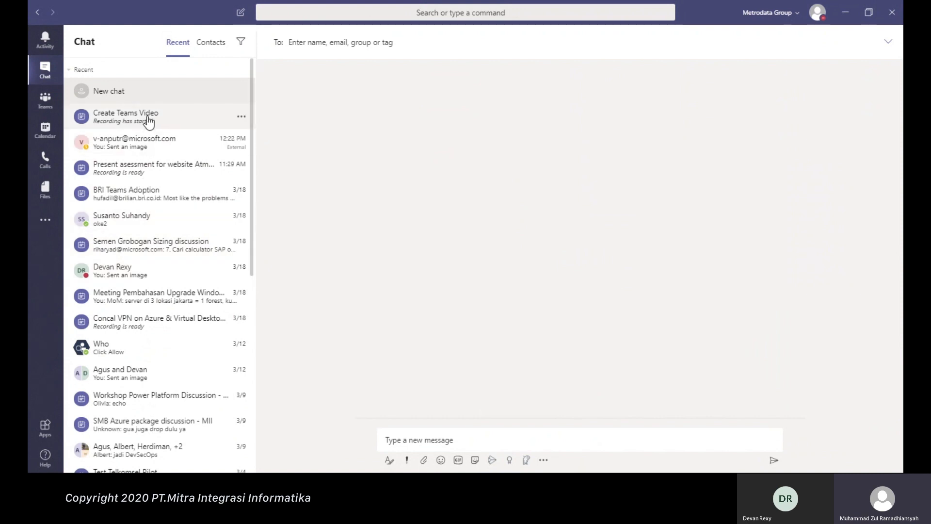
- Add a second colleague to the one-on-one chat to open a group chat, and open and dismiss its group name editor
click(165, 267)
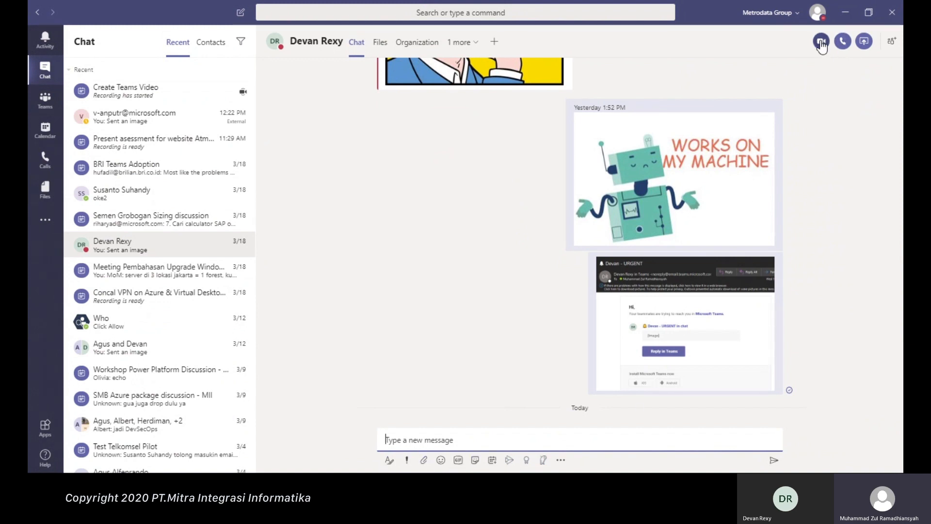
click(887, 46)
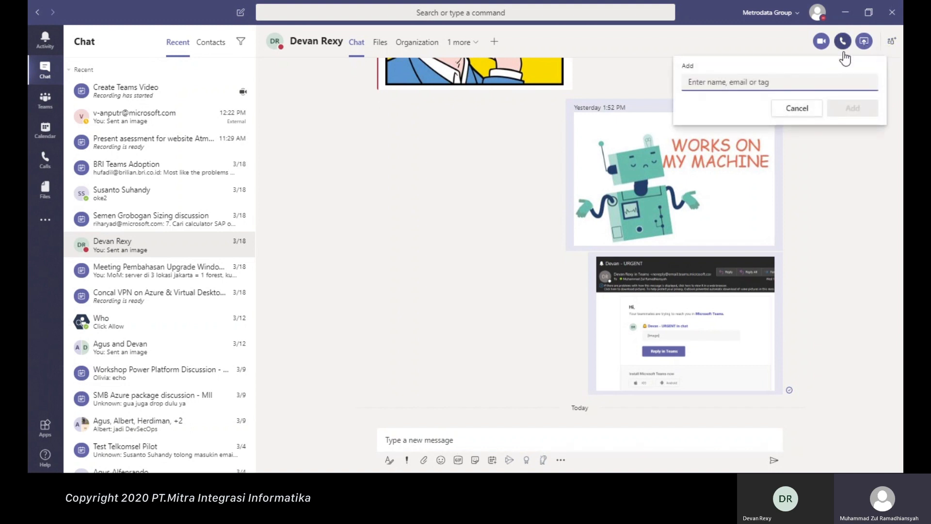
text(agus)
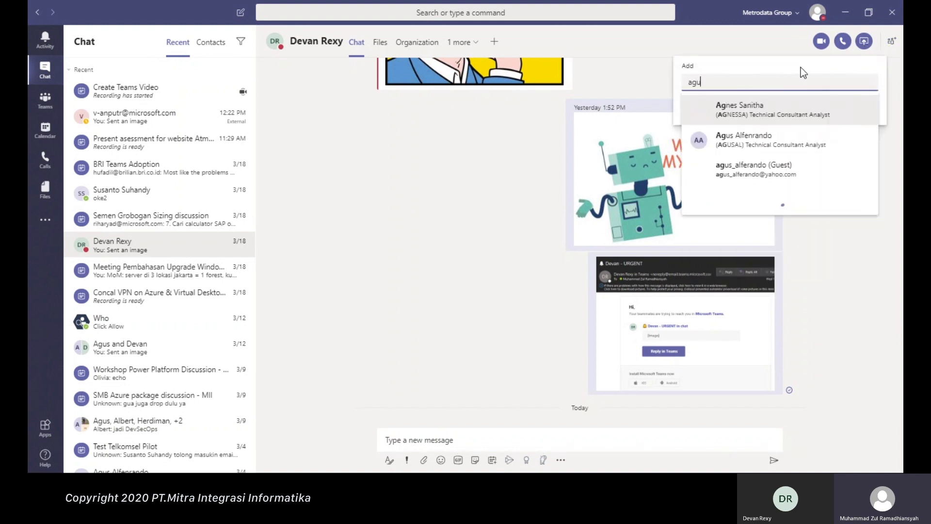
click(788, 121)
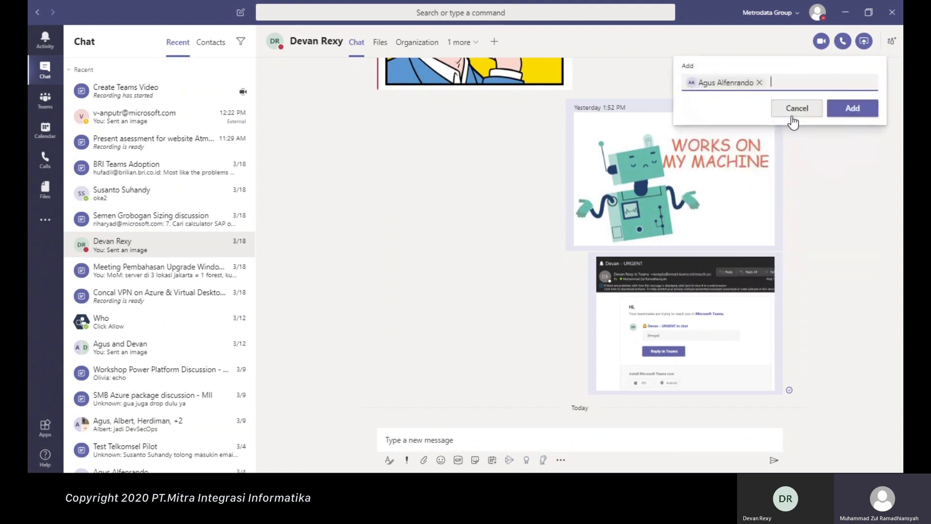
click(850, 111)
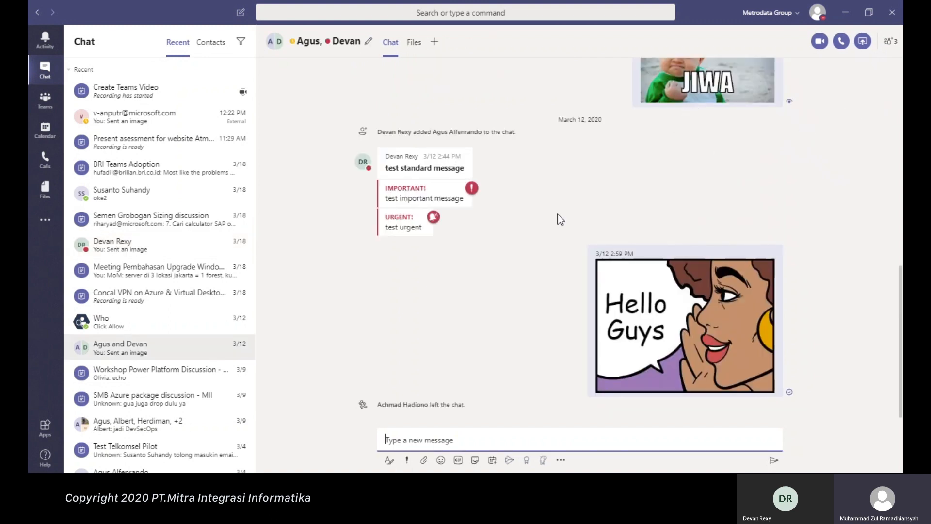
click(367, 44)
click(416, 106)
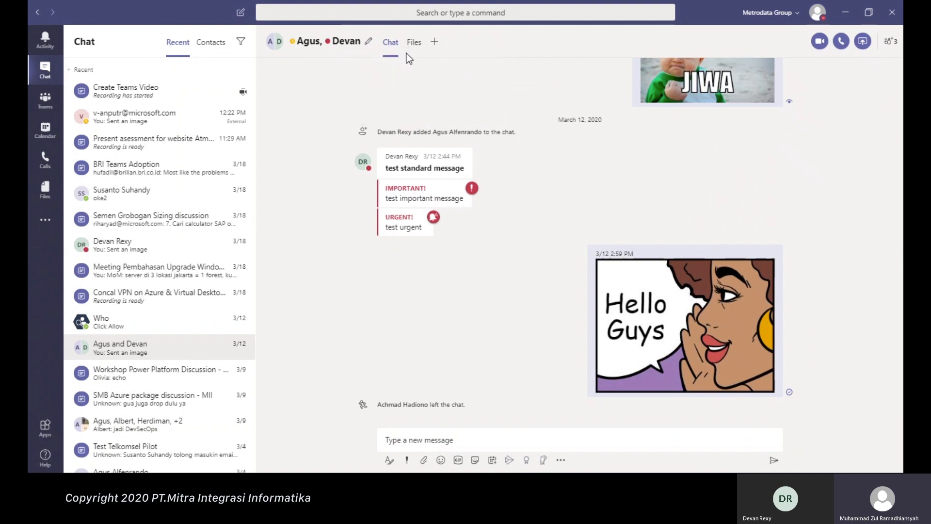
- Return to the one-on-one chat, examine the files shared in it, and go back to its messages
click(167, 252)
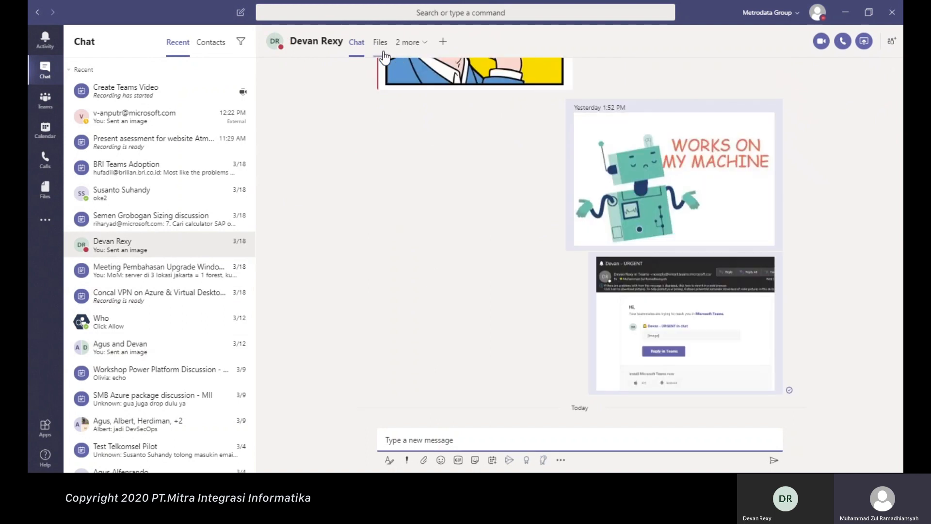
click(383, 51)
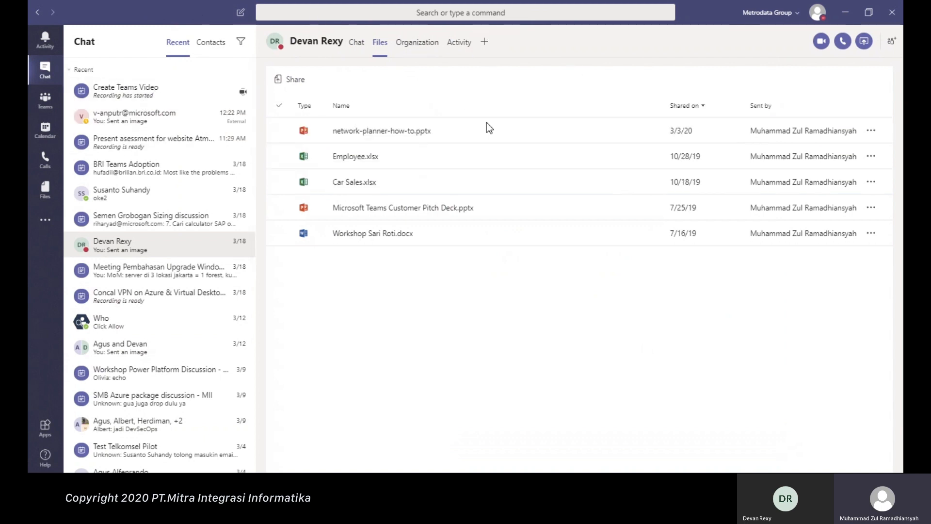
click(356, 47)
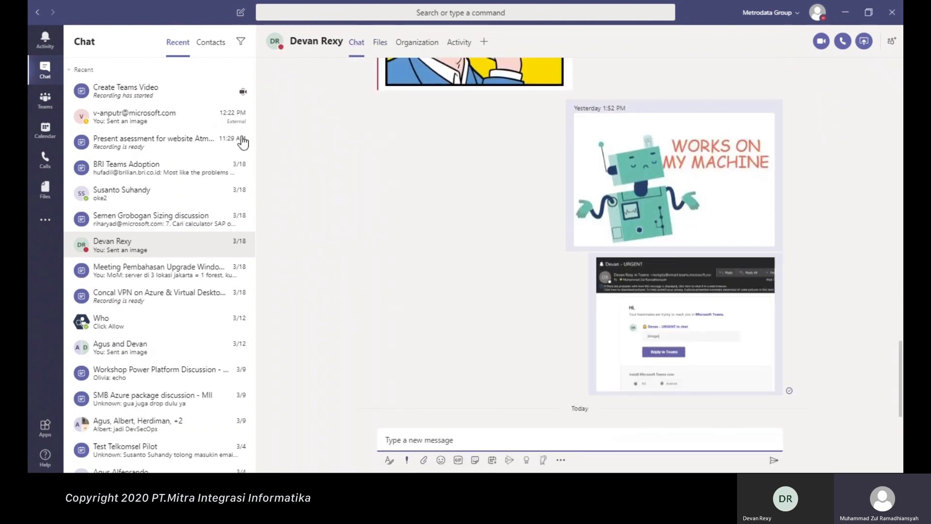
- Show the teams list, open the Modern Workplace Workshop team's General channel, and collapse that team's channel list
click(54, 109)
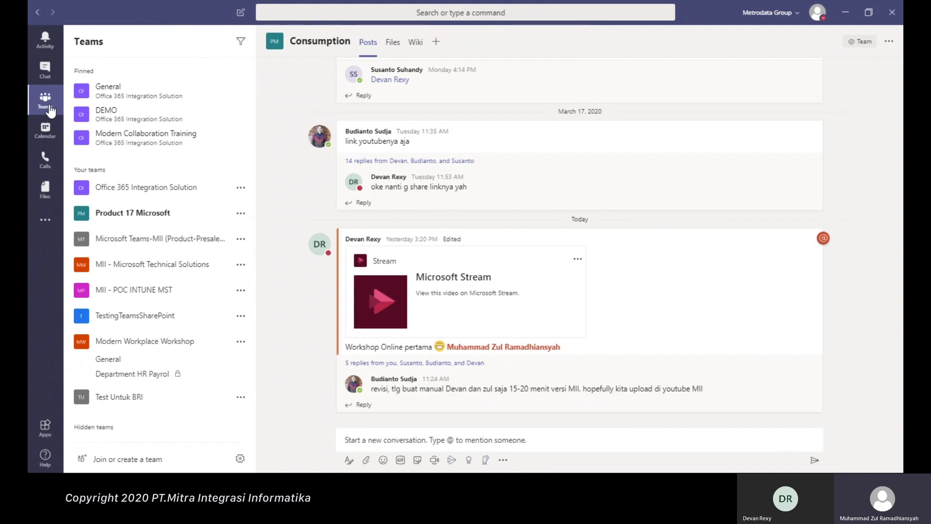
click(154, 364)
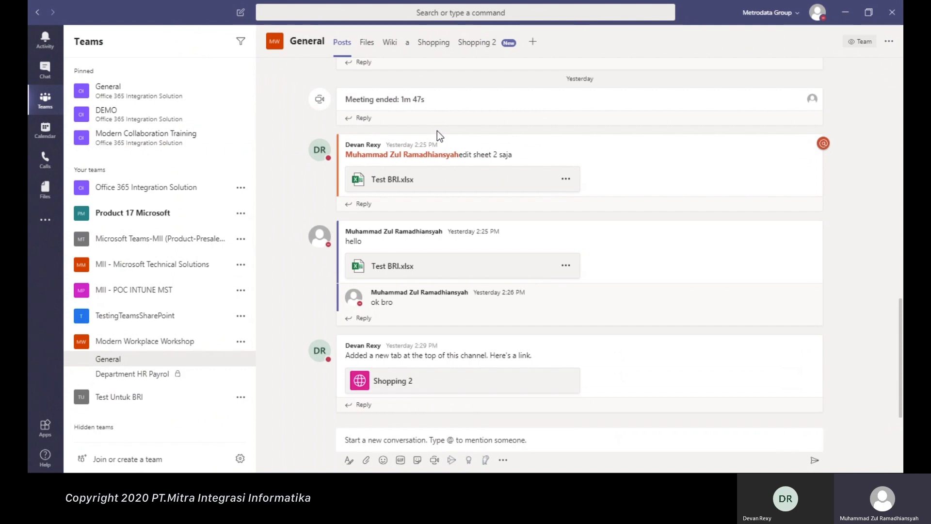
click(72, 343)
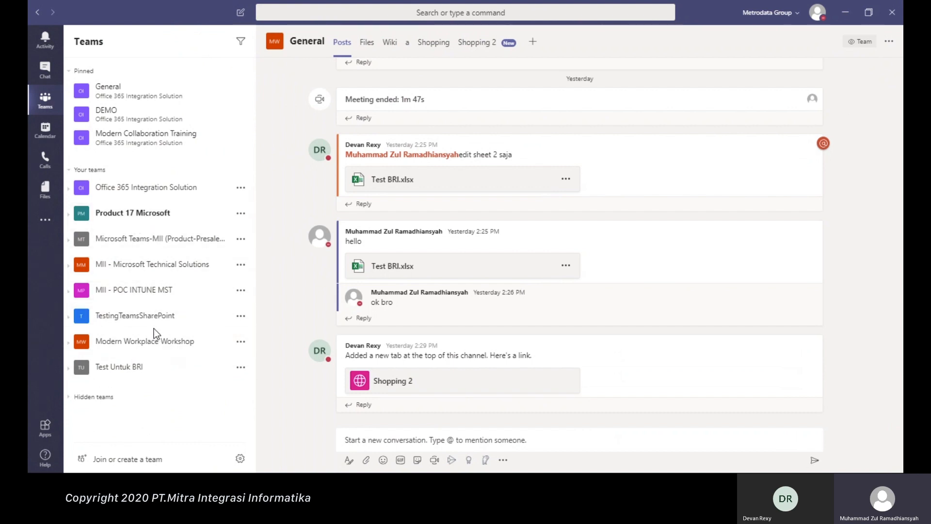
- Expand the TestingTeamsSharePoint, MII - POC INTUNE MST and MII - Microsoft Technical Solutions teams to examine their channels
click(70, 321)
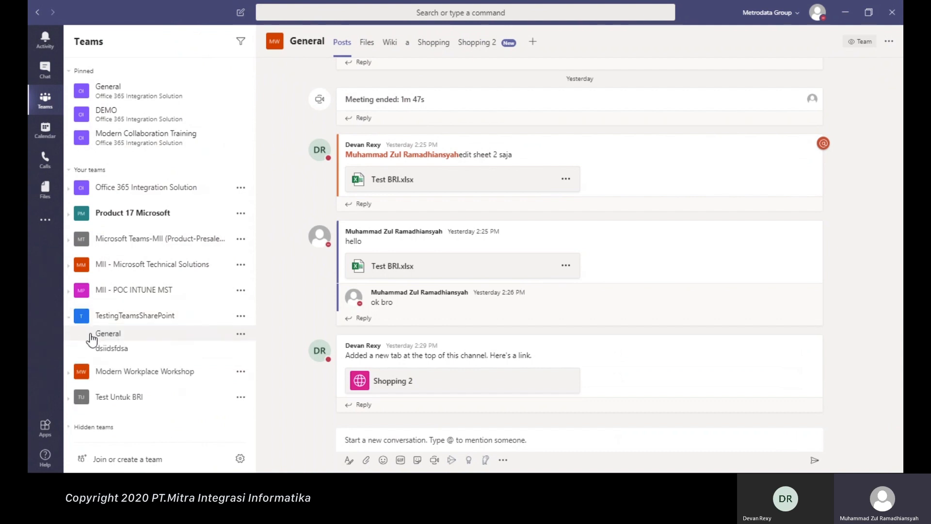
click(69, 293)
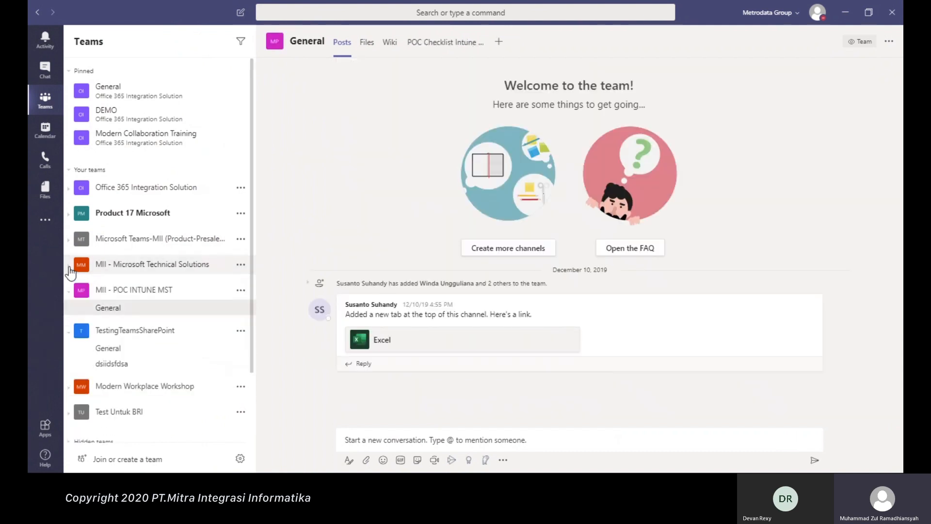
click(69, 269)
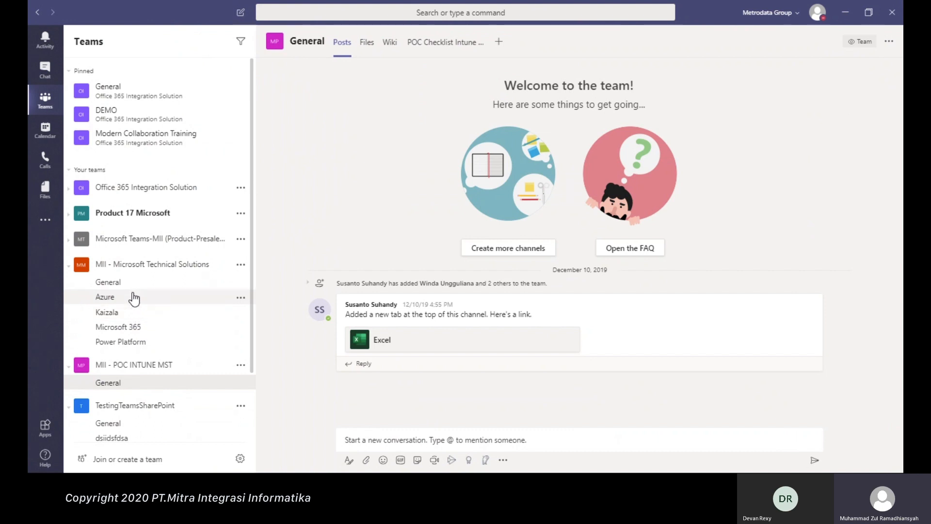
scroll(131, 297, down, 3)
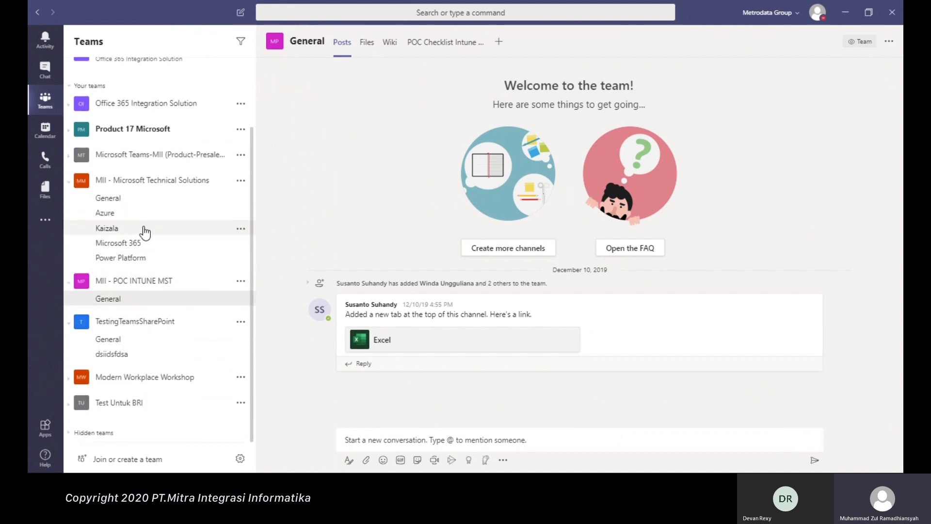
- View the General channel of TestingTeamsSharePoint, and open the General channel of Modern Workplace Workshop
click(125, 345)
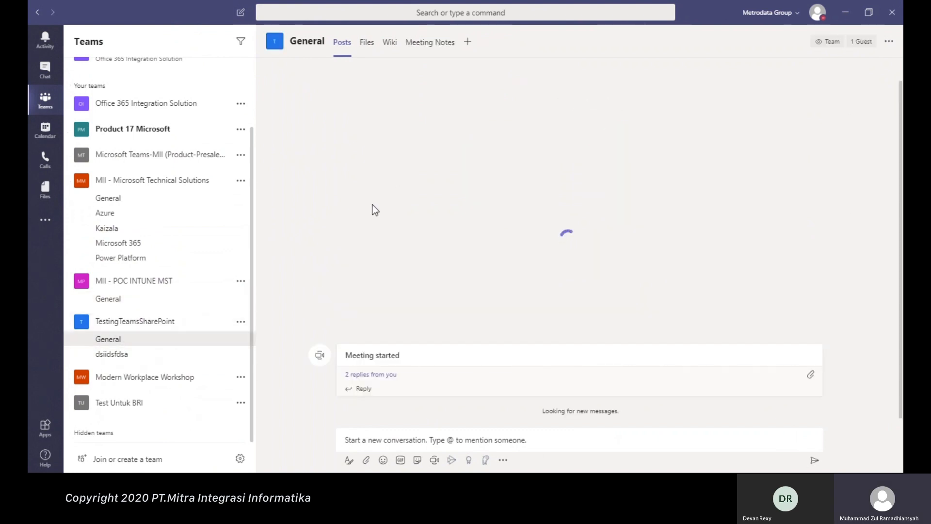
click(176, 380)
click(168, 394)
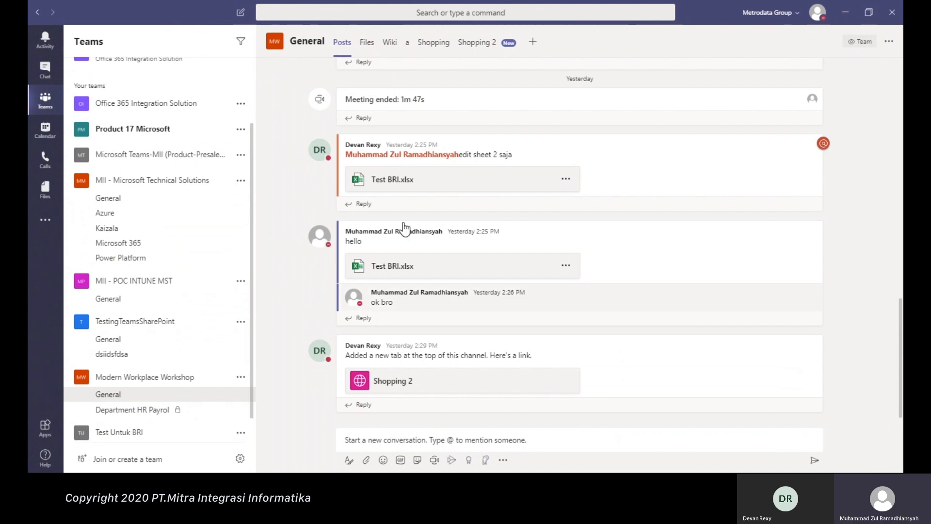
- Read through the General channel's posts, from the newest back to older ones and down again
scroll(460, 66, up, 3)
scroll(459, 66, down, 3)
scroll(455, 225, up, 3)
scroll(455, 226, down, 3)
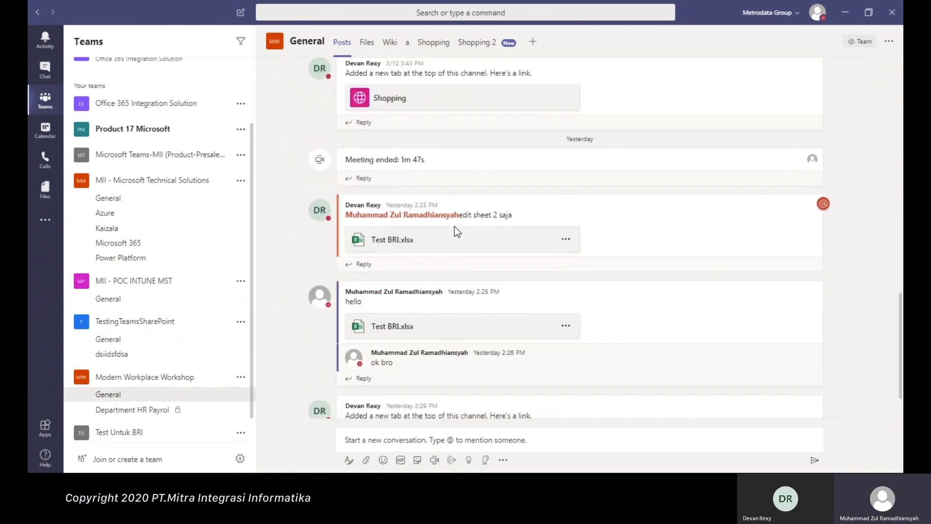
scroll(444, 225, up, 10)
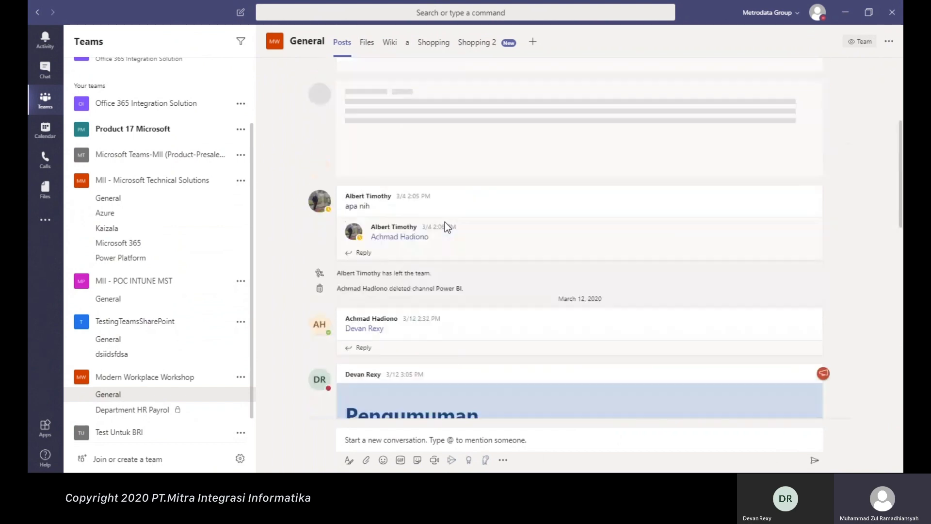
scroll(444, 223, down, 10)
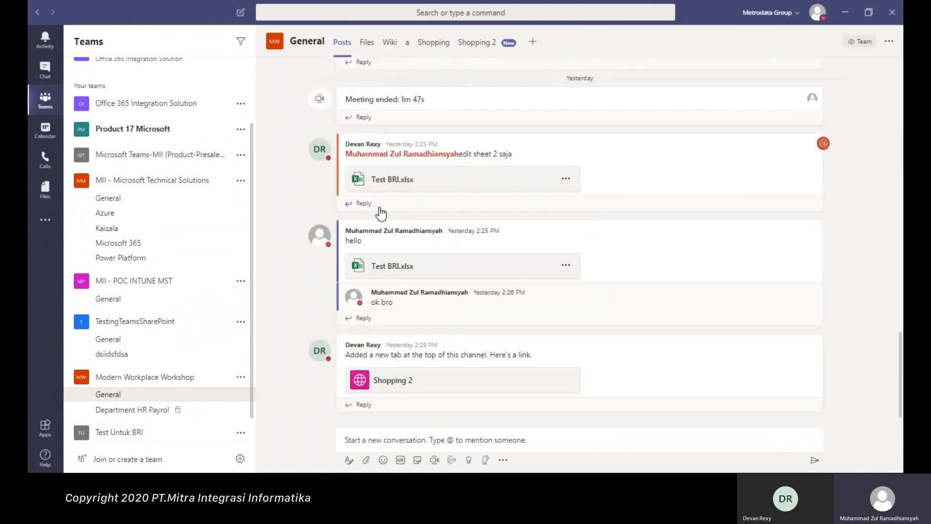
scroll(363, 276, up, 2)
scroll(359, 286, down, 2)
- Reply "tes" to the Shopping 2 post in the General channel, and show the formatting options for replies
click(363, 318)
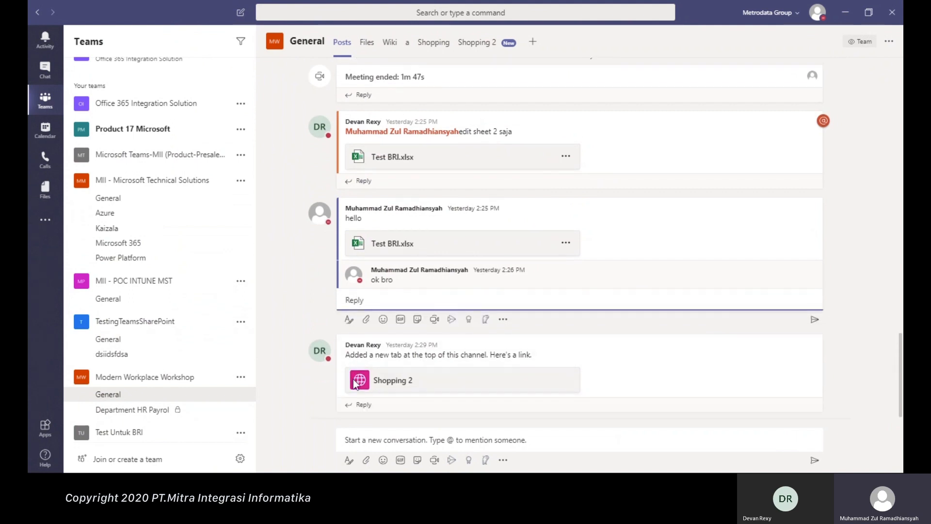
click(360, 406)
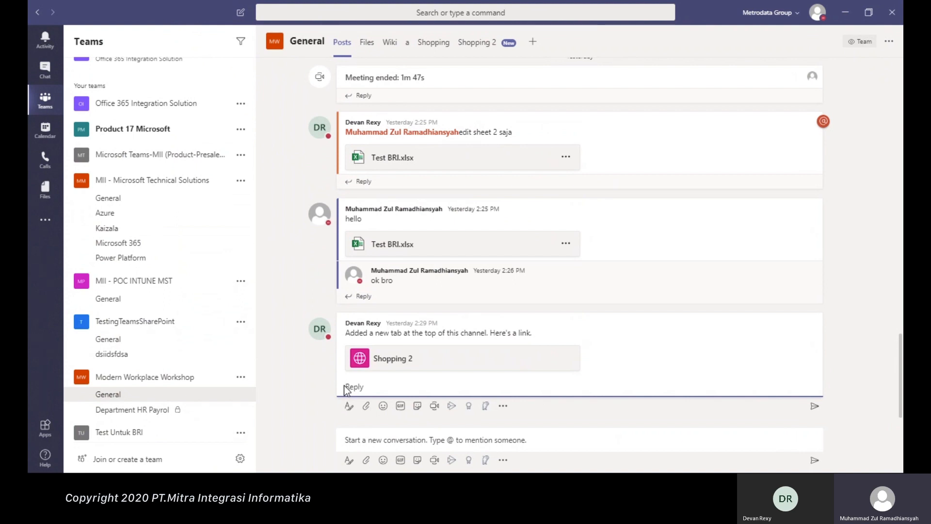
key(Return)
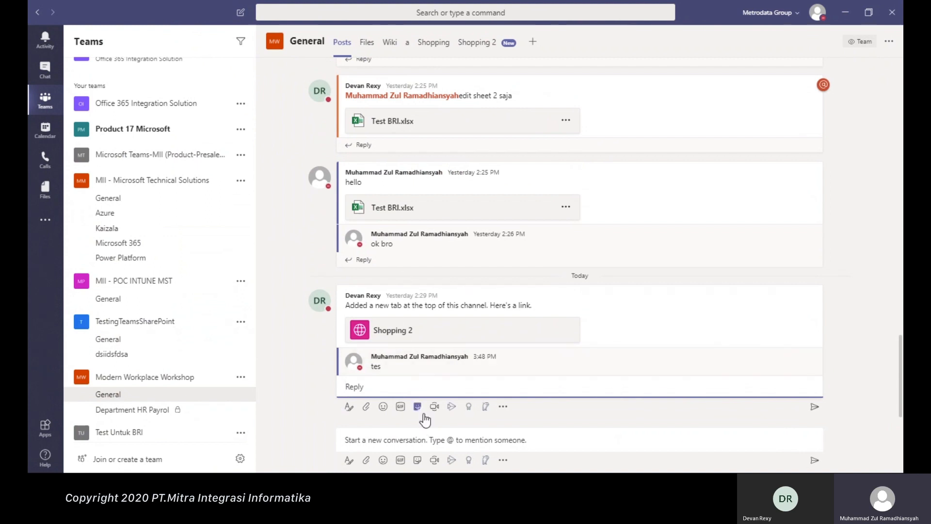
click(349, 407)
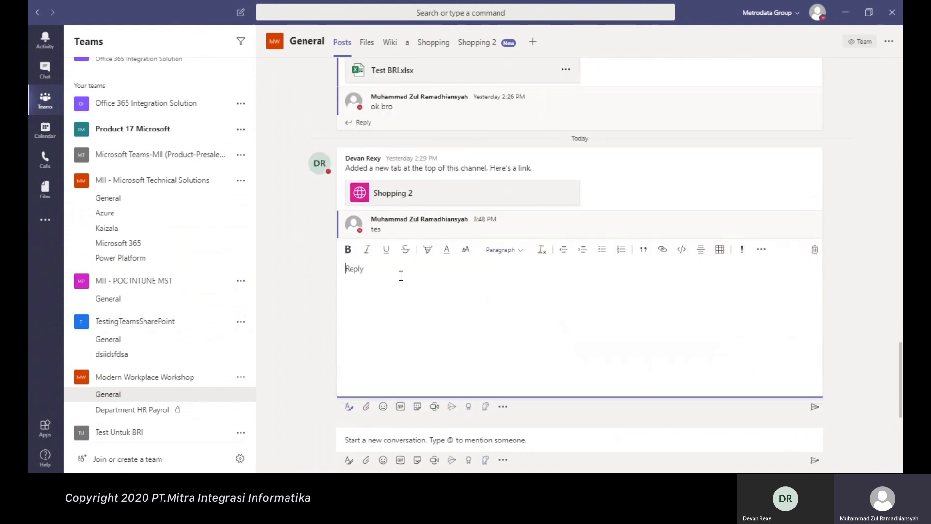
- Start a new General channel post with full formatting, make it an Announcement, and enter the headline "Pengumuman"
click(364, 435)
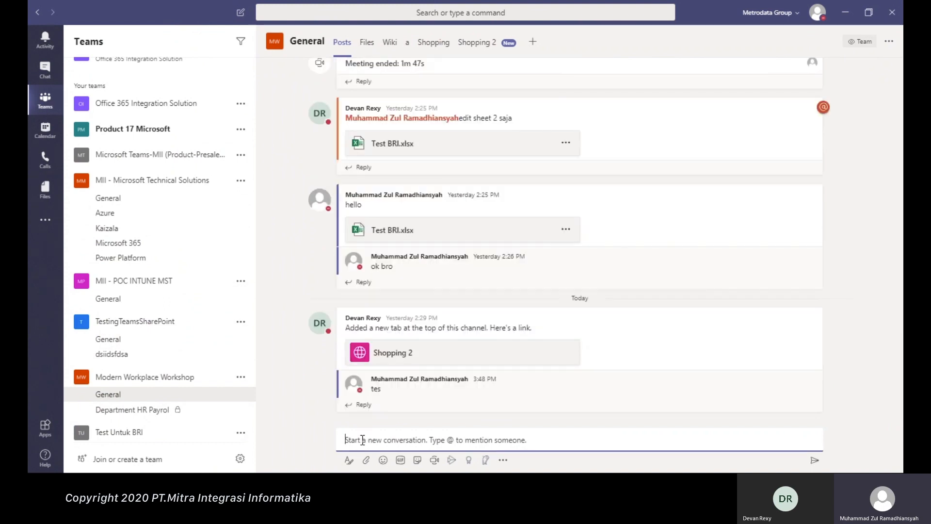
click(349, 461)
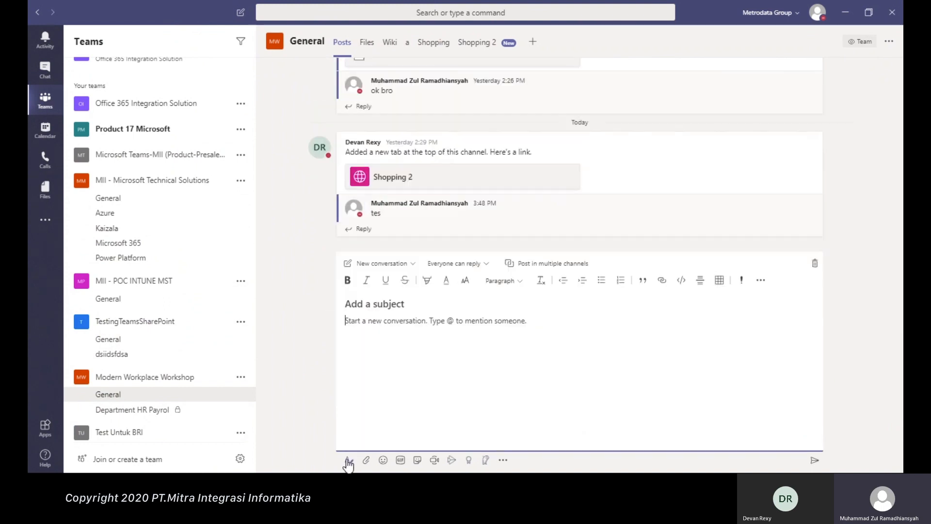
click(396, 265)
click(408, 305)
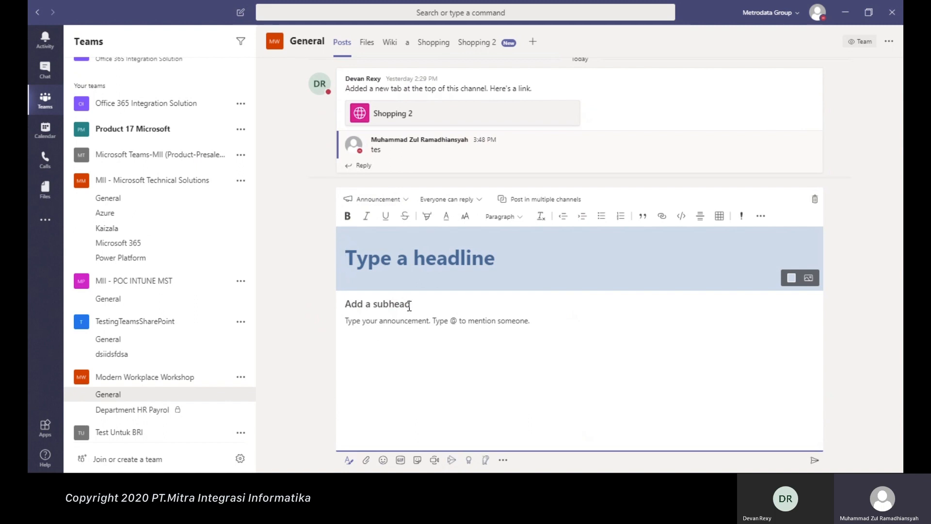
text(Pe)
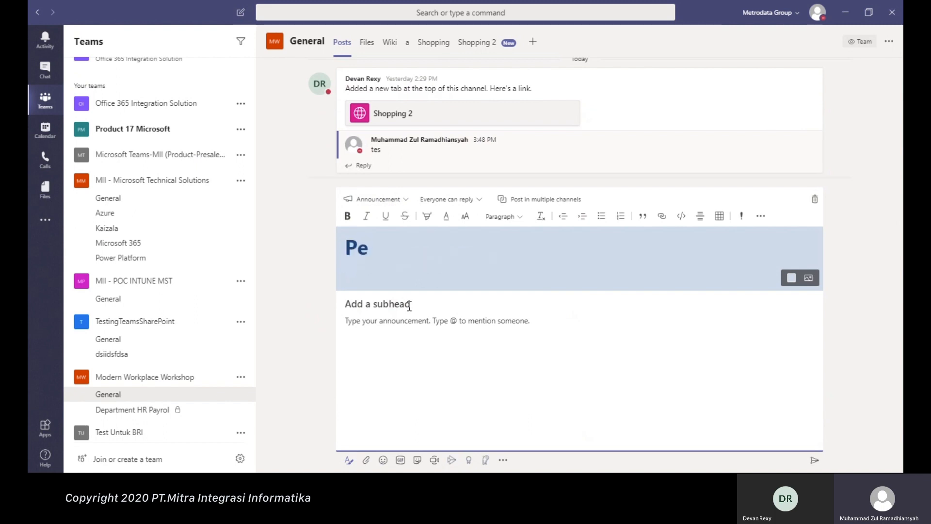
text(ngumuman)
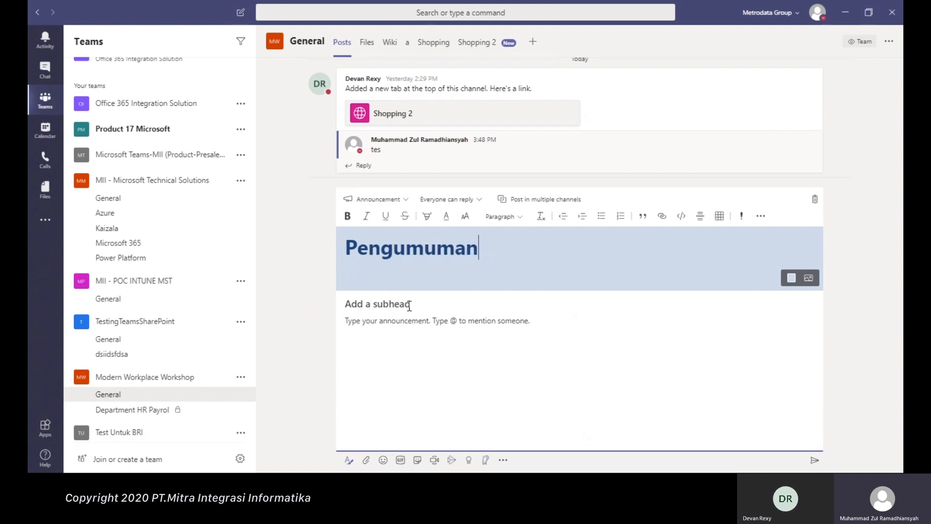
- Add the message "tes" to the announcement and post it to the General channel
click(815, 460)
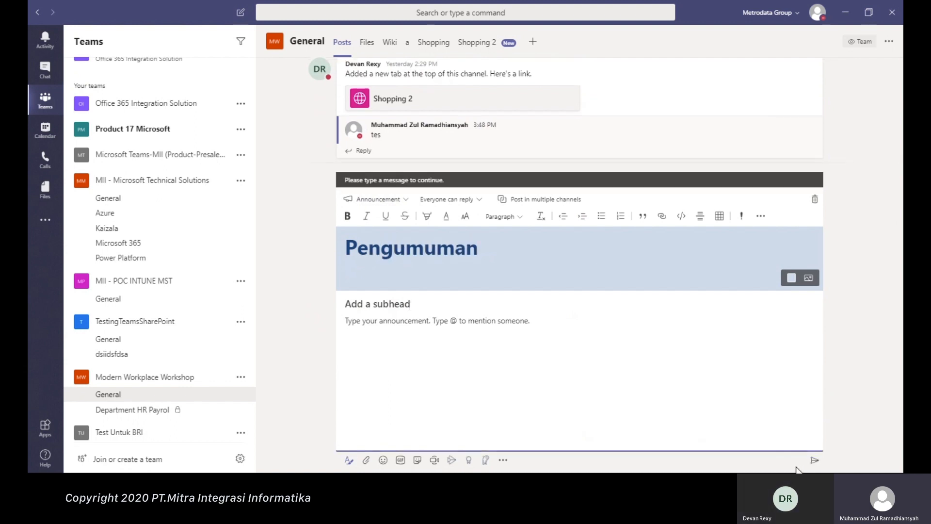
click(424, 339)
text(tes)
click(823, 462)
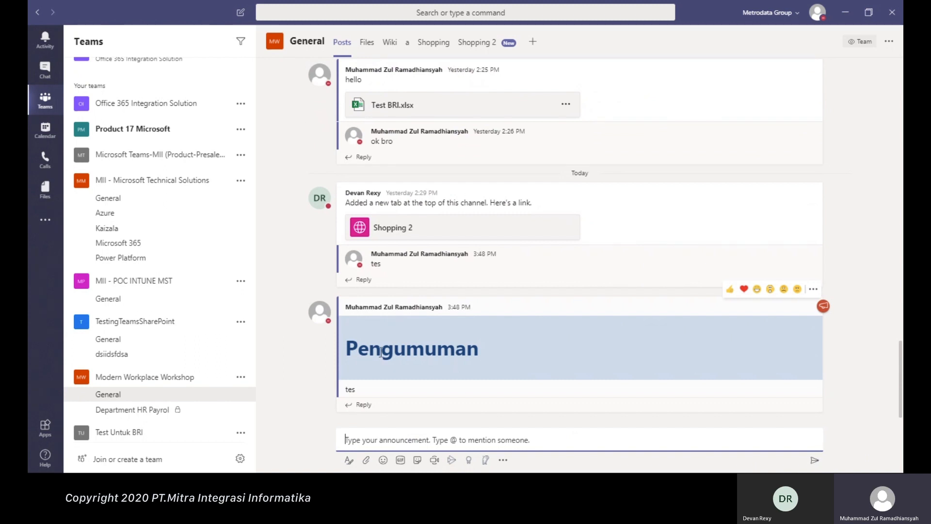
- Examine the new post's formatting and file attachment sources, opening the OneDrive file picker and cancelling it without attaching anything
click(350, 461)
click(351, 462)
click(366, 460)
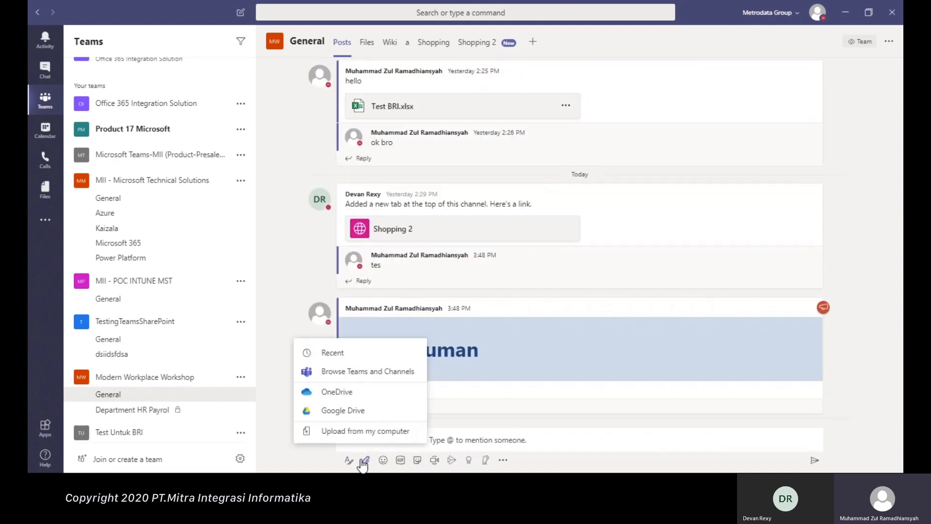
click(353, 392)
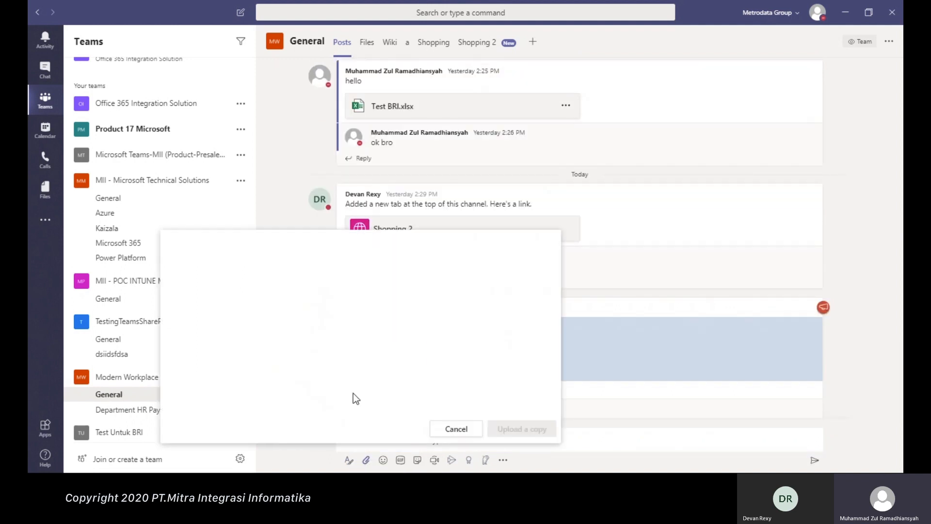
click(454, 430)
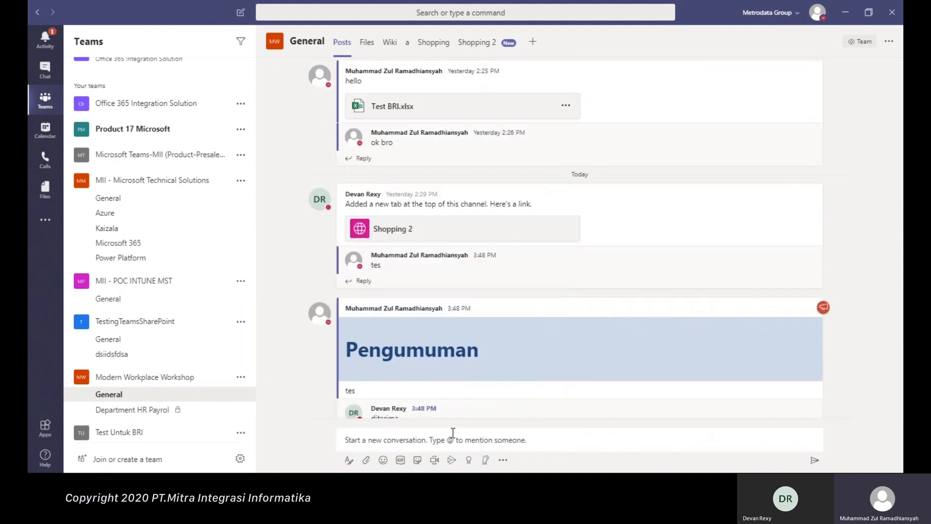
- Examine the file attachment sources for a new General channel post, including OneDrive, Google Drive and computer upload, without attaching anything
click(367, 461)
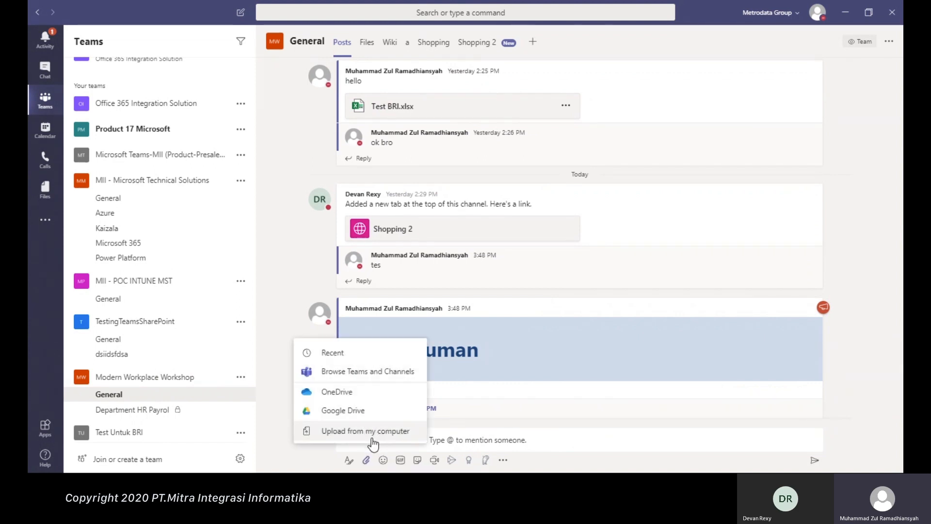
click(304, 454)
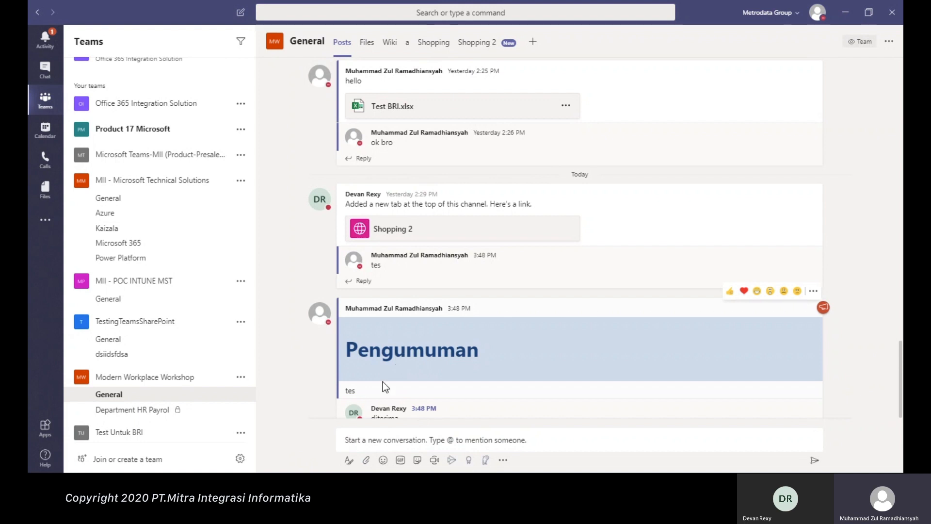
click(367, 461)
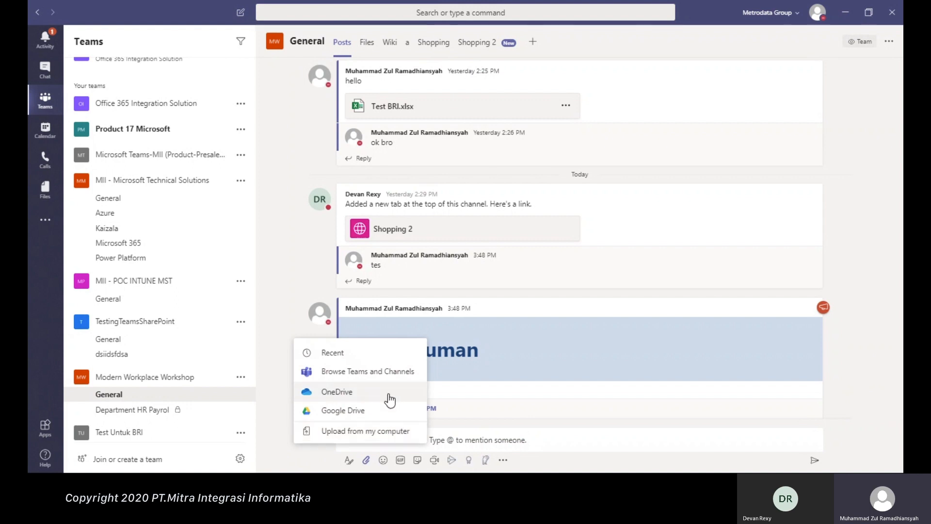
click(546, 459)
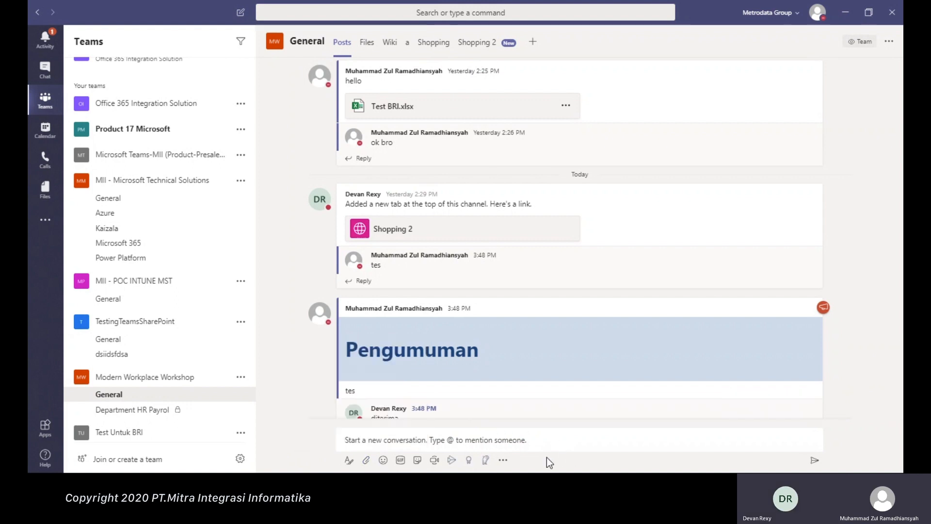
- Look at the emoji, GIF and sticker choices for the new General channel post without inserting any
click(387, 461)
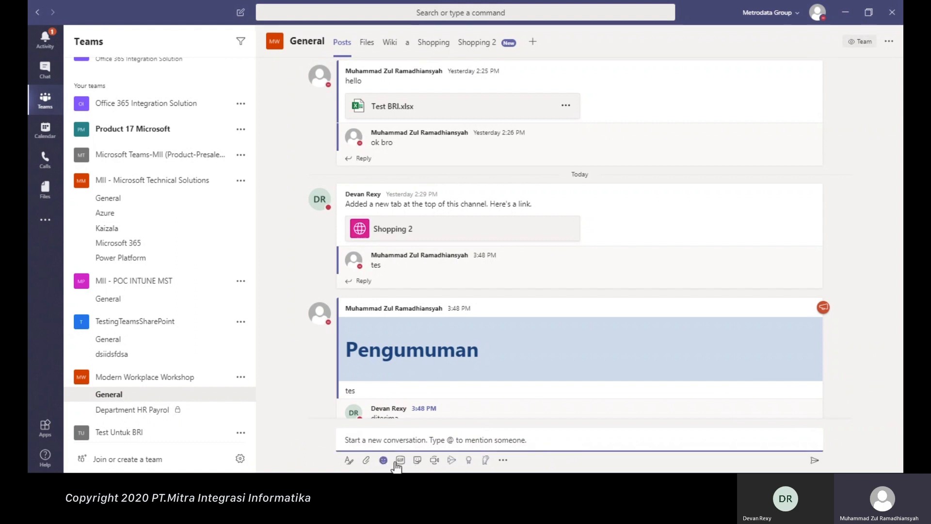
click(400, 459)
click(417, 460)
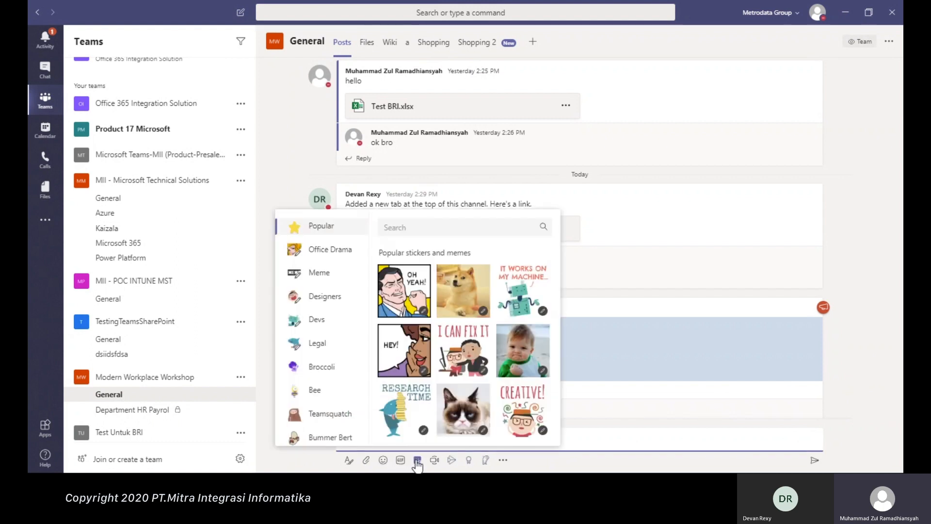
click(417, 461)
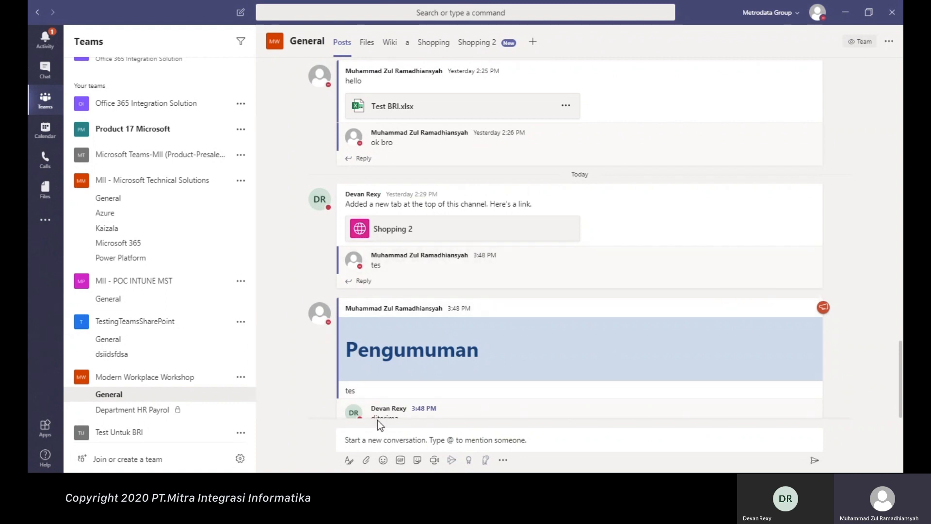
- Start an instant meeting in the General channel with the camera off, and return to the channel's posts
click(435, 461)
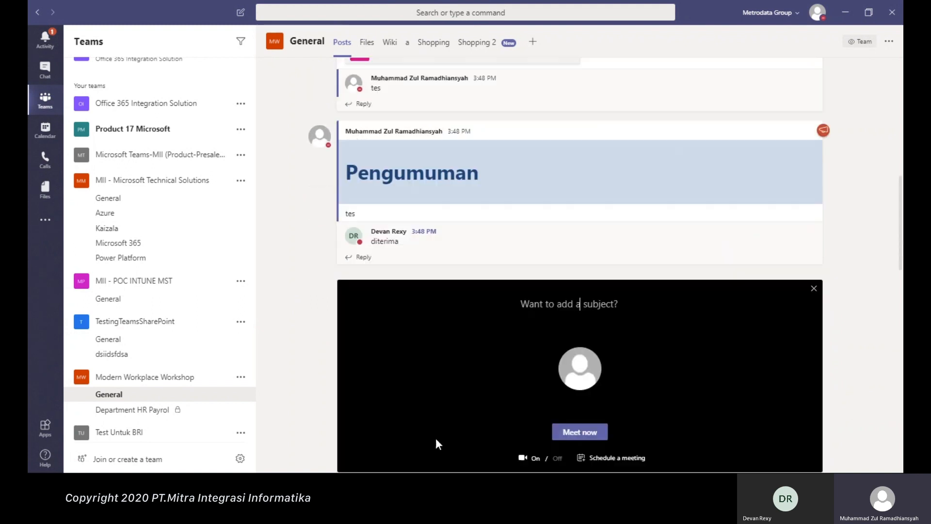
click(556, 454)
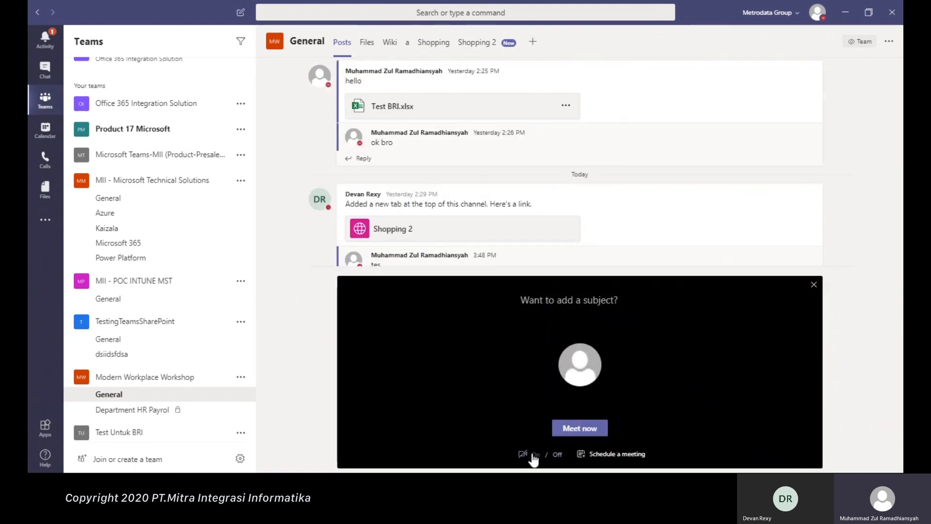
click(565, 430)
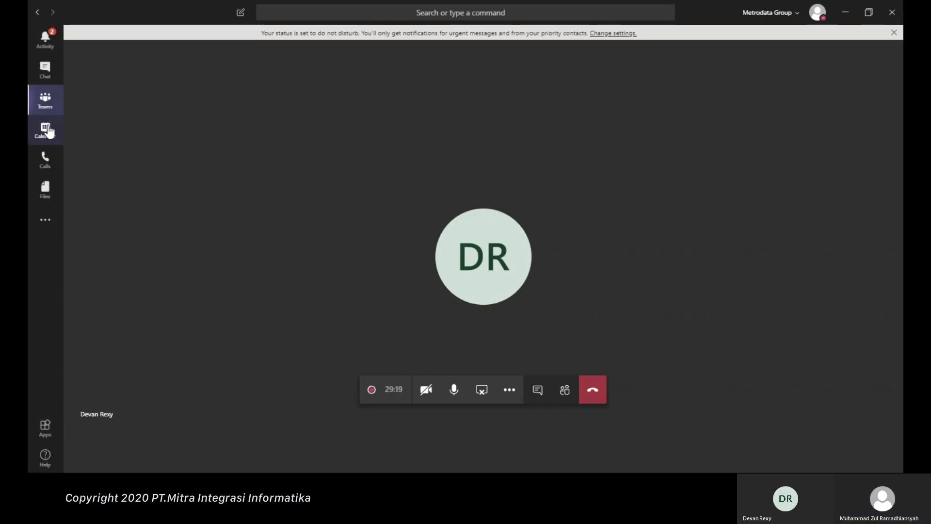
click(49, 114)
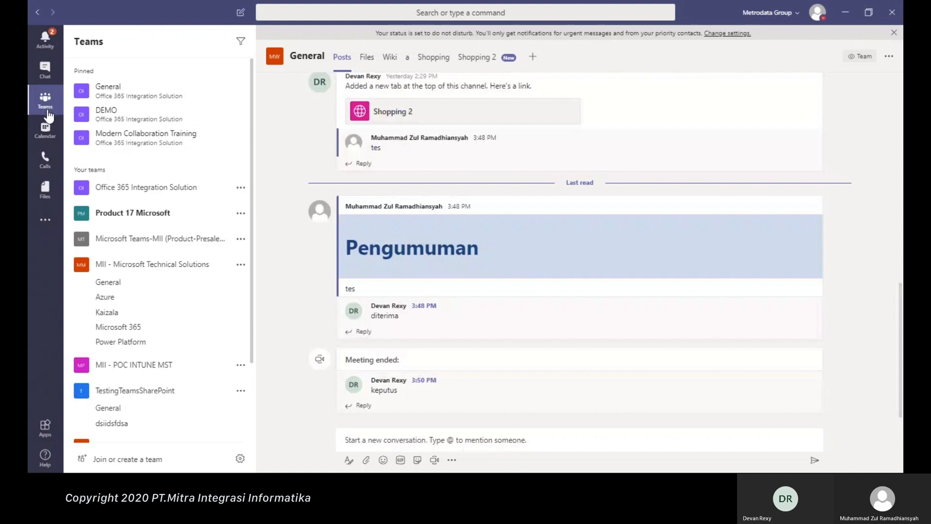
click(802, 406)
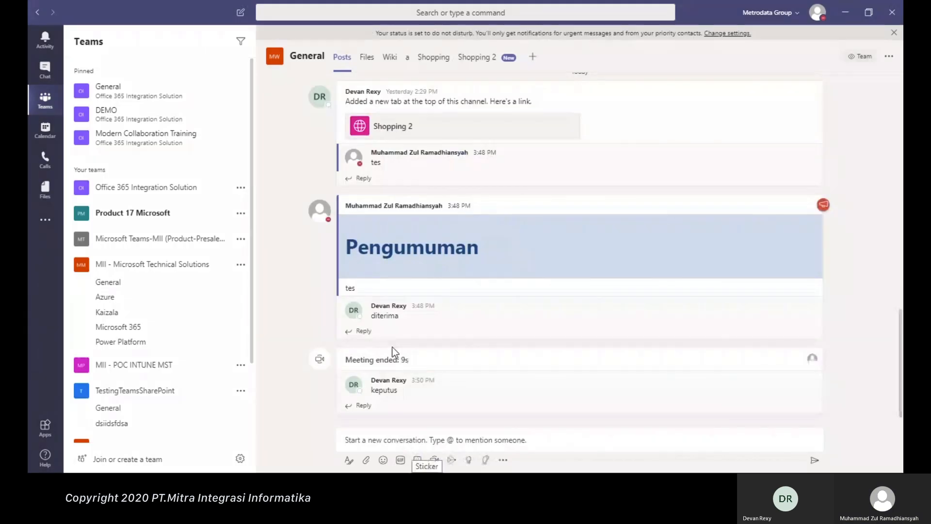
- Look over the General channel's recent posts and open the channel's file list
scroll(402, 366, up, 3)
scroll(401, 366, down, 3)
scroll(480, 388, up, 3)
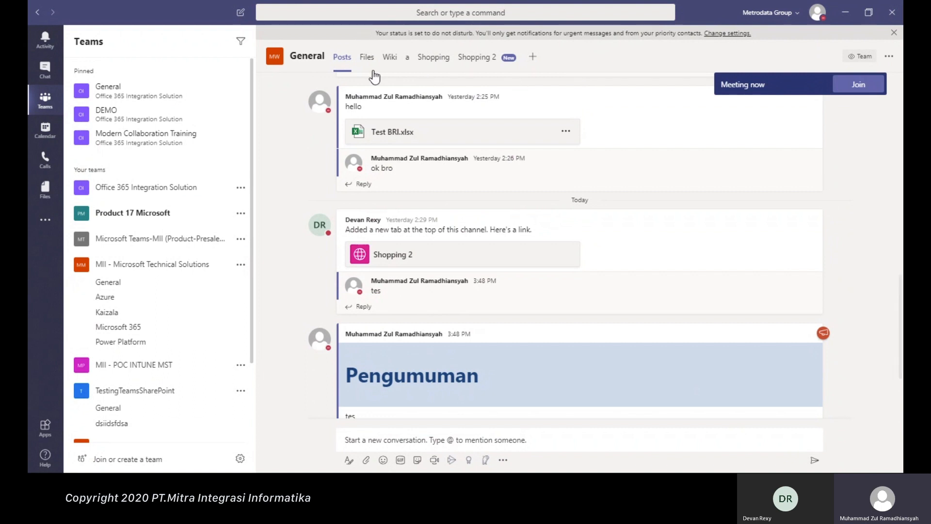
click(366, 58)
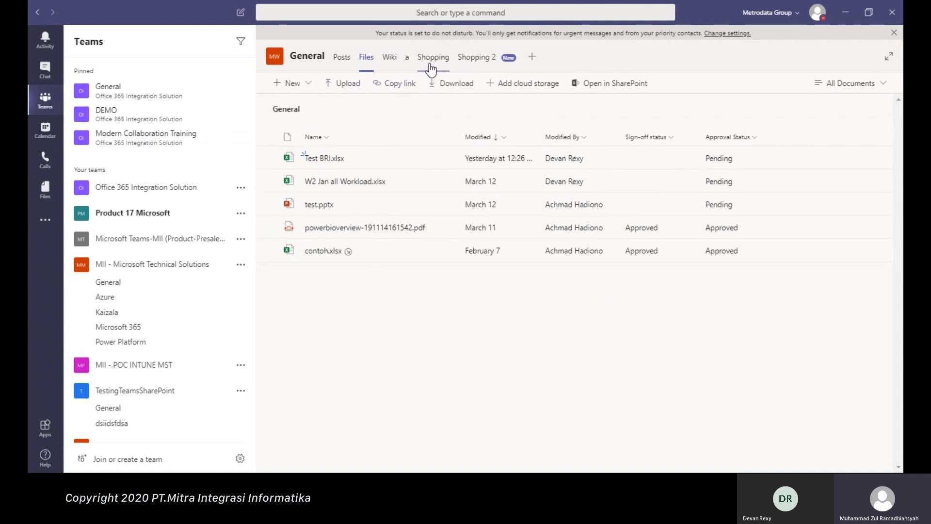
- Browse the apps that can be added as General channel tabs, from the team tabs through the additional ones, without adding any
click(531, 65)
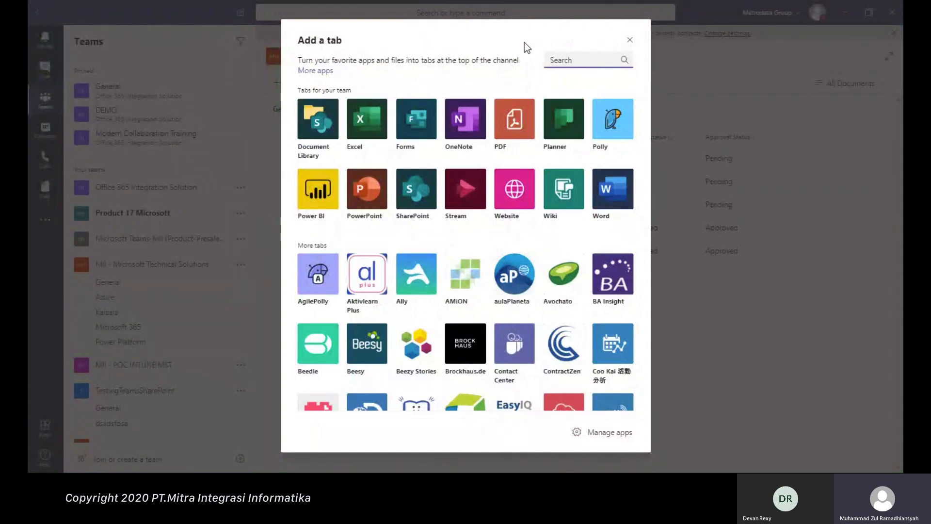
scroll(550, 204, down, 6)
scroll(550, 204, up, 7)
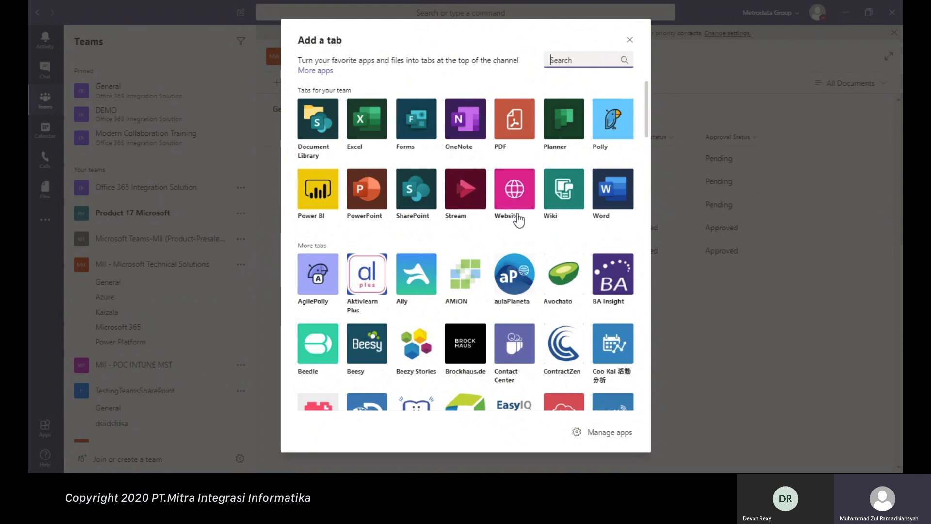
scroll(514, 219, down, 1)
scroll(513, 220, down, 2)
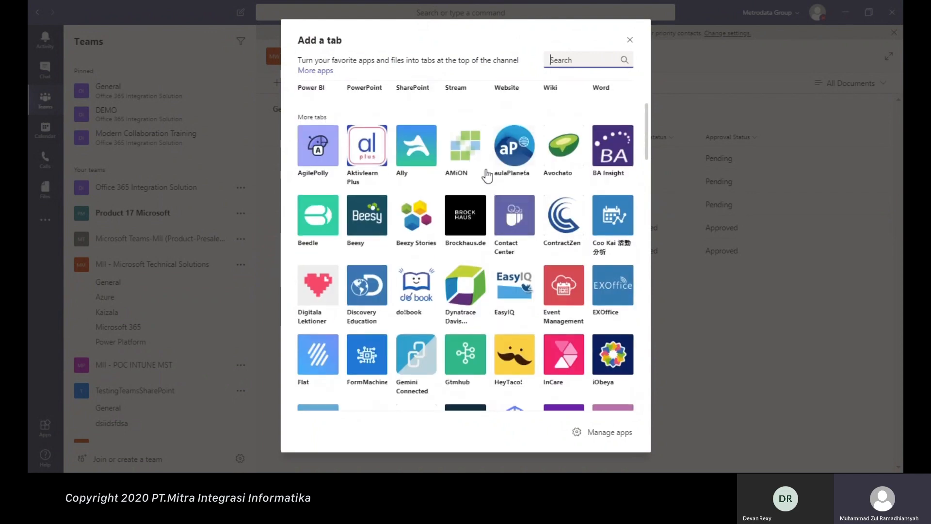
scroll(490, 126, up, 3)
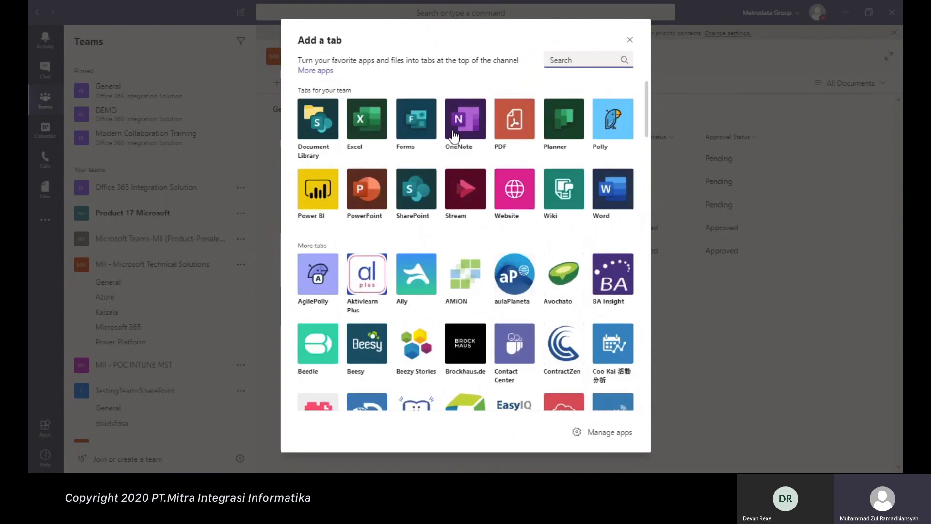
scroll(558, 194, down, 3)
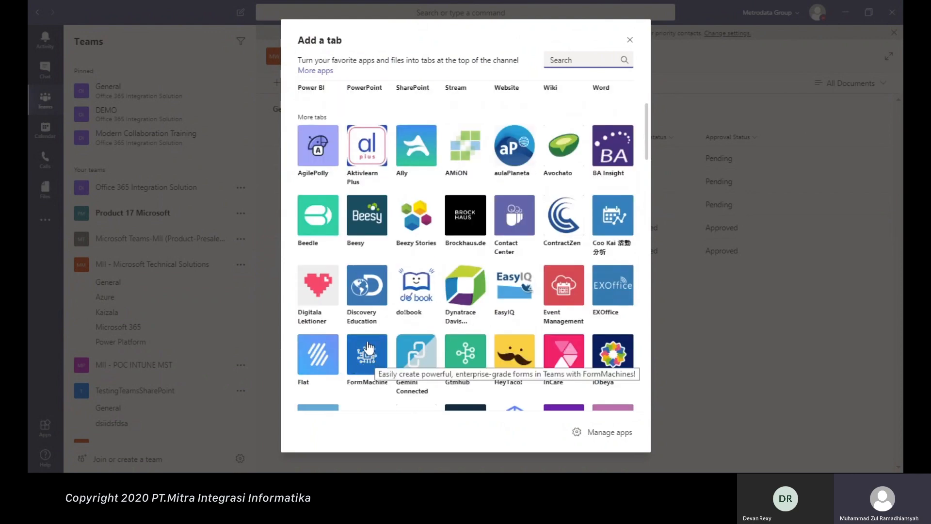
scroll(369, 348, down, 3)
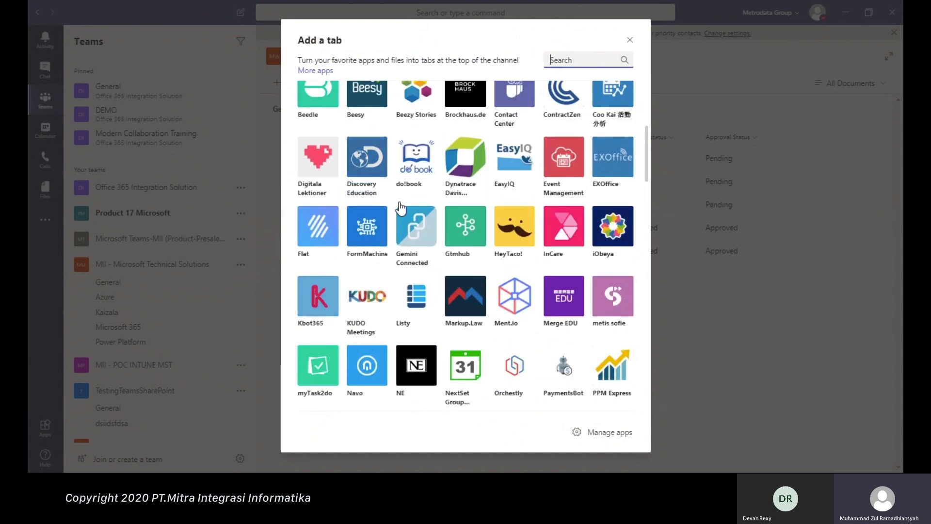
scroll(466, 228, down, 1)
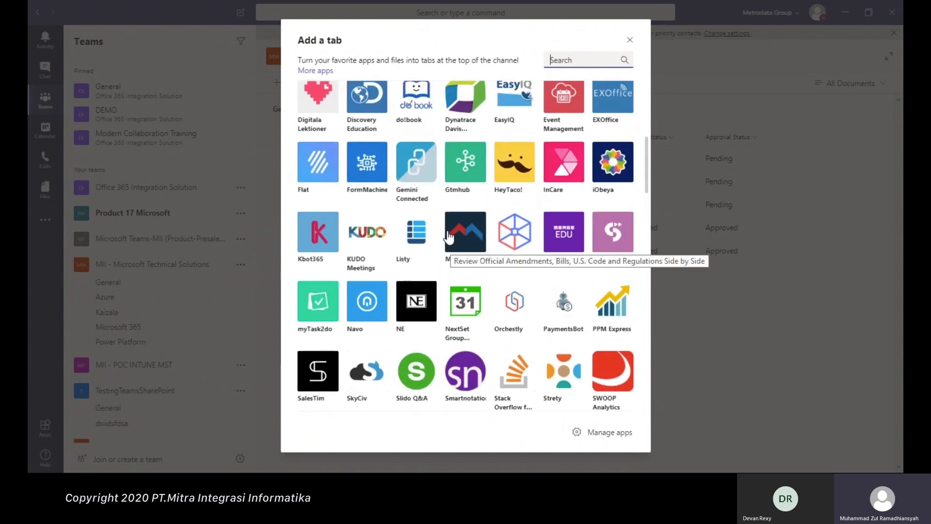
scroll(450, 238, down, 7)
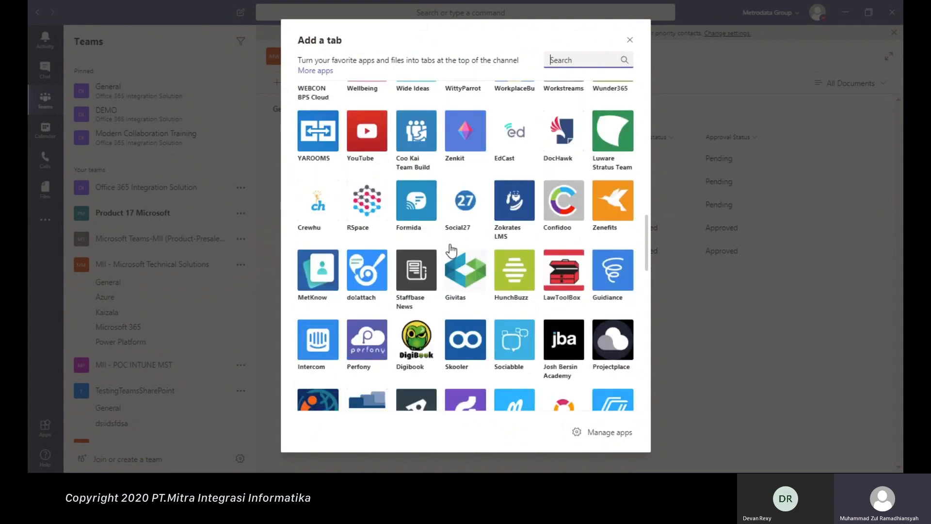
scroll(451, 250, down, 6)
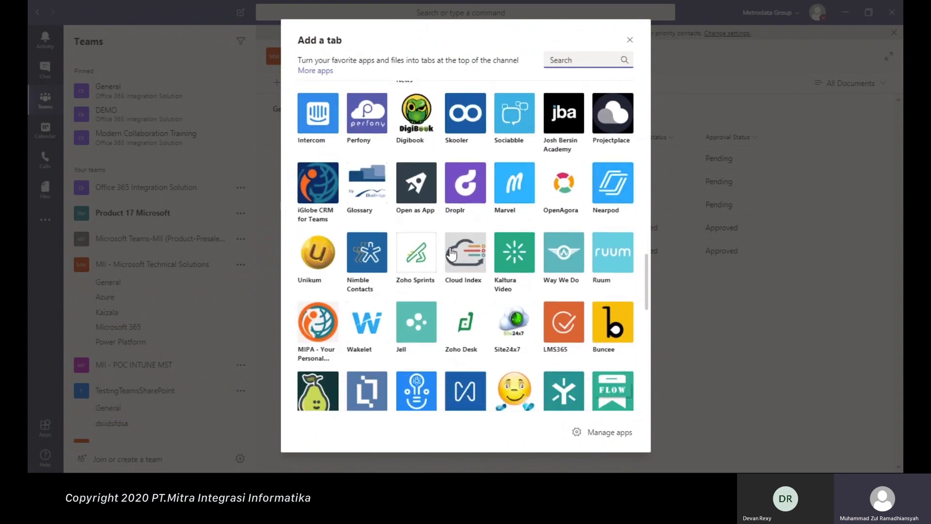
scroll(451, 253, down, 8)
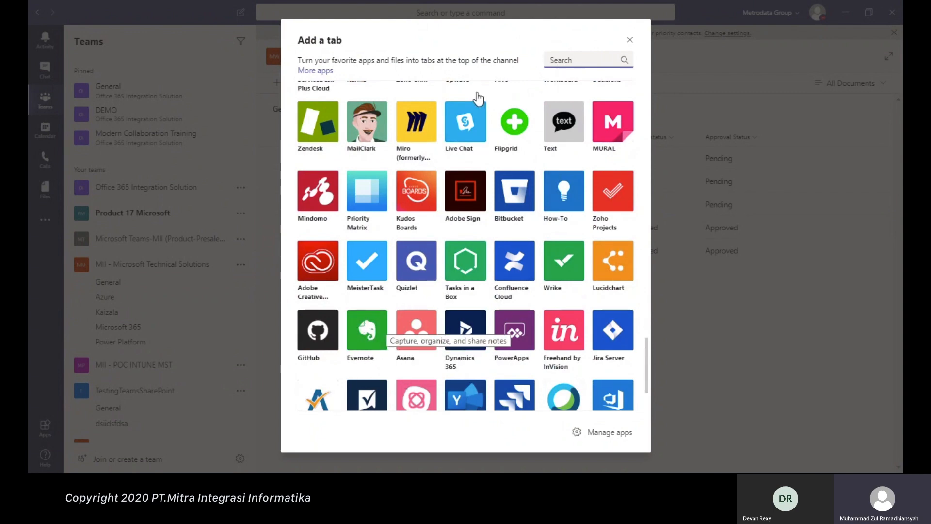
scroll(509, 139, down, 1)
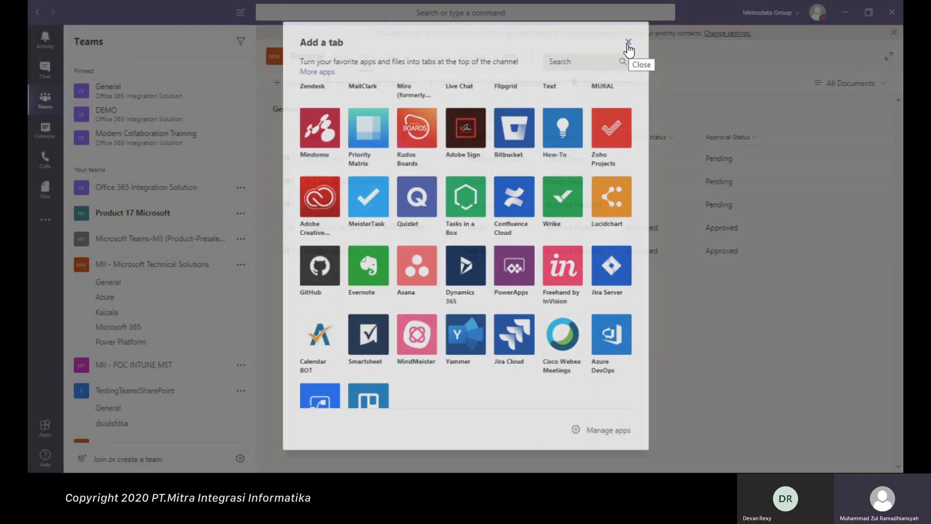
click(630, 43)
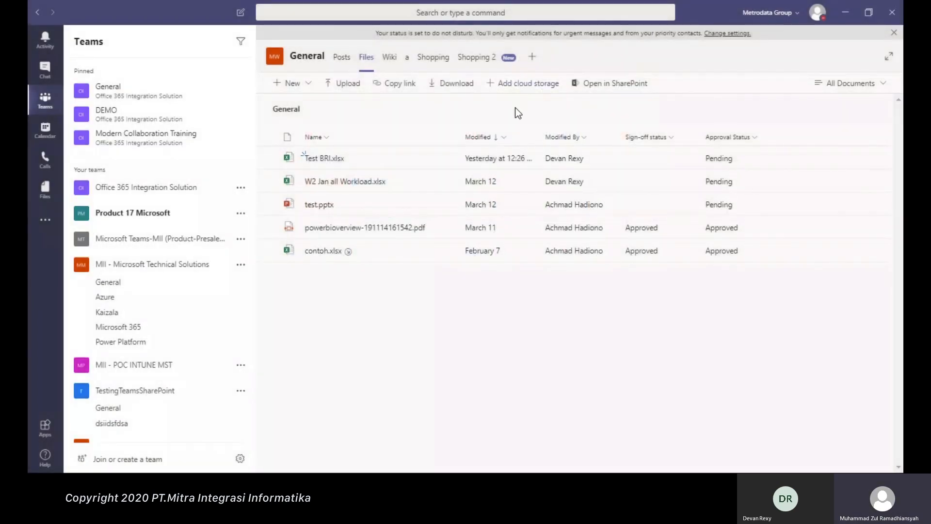
- Return to the General channel's posts and review the conversations around the Pengumuman announcement and the ended meetings
click(342, 58)
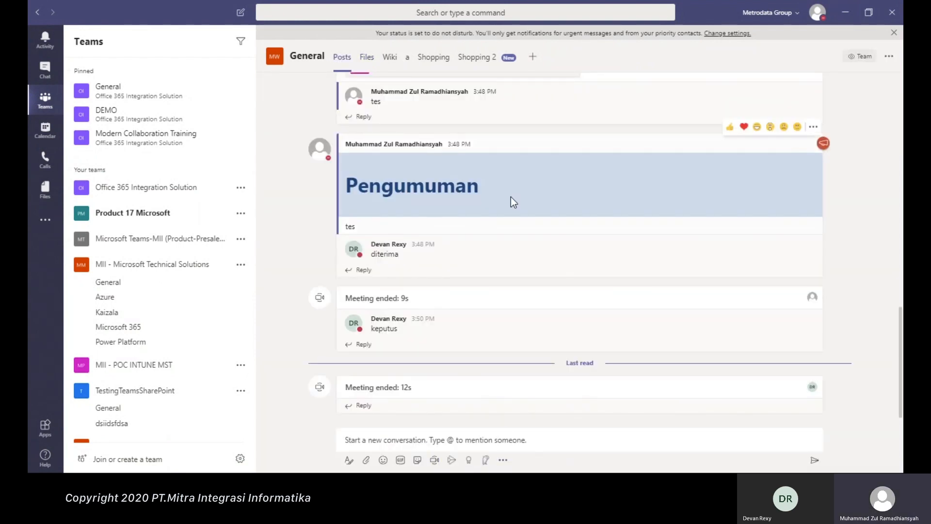
scroll(510, 197, up, 3)
scroll(511, 197, down, 2)
scroll(499, 150, up, 5)
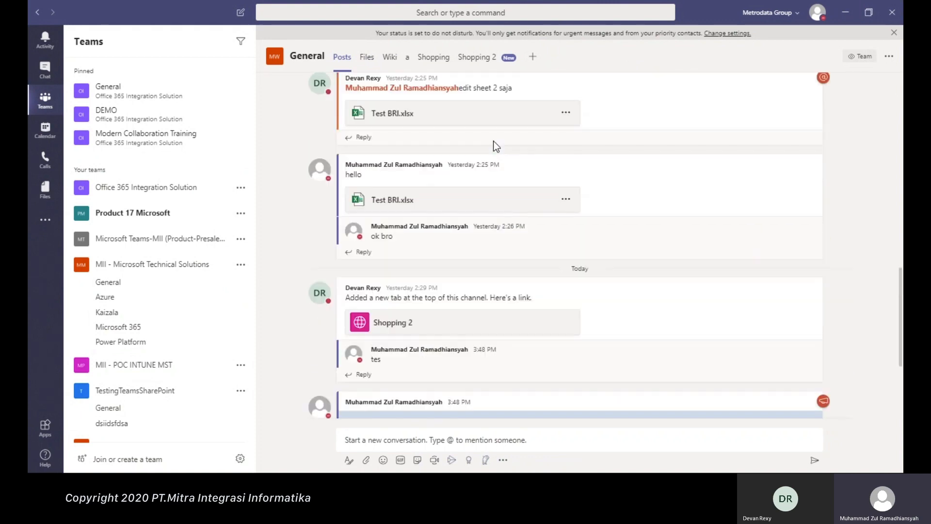
scroll(493, 141, down, 5)
scroll(485, 151, up, 10)
scroll(485, 151, down, 10)
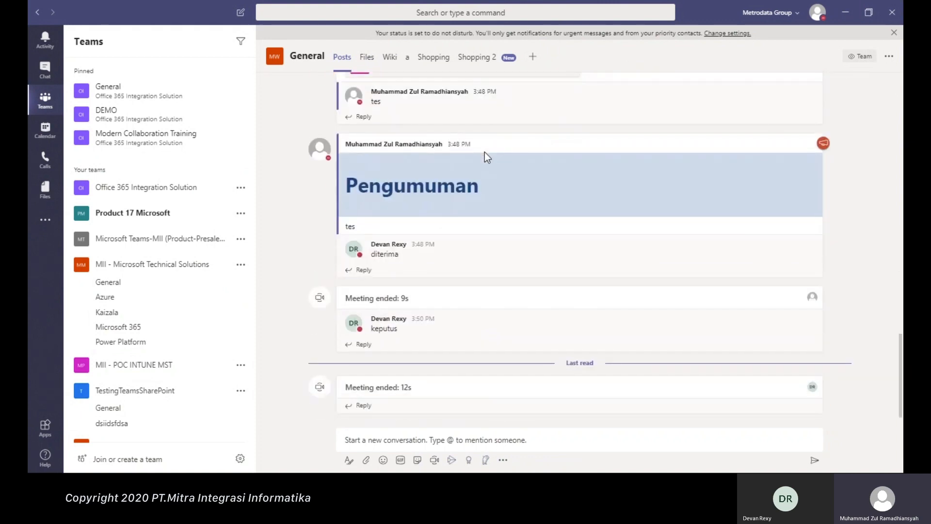
scroll(485, 152, up, 2)
scroll(483, 154, down, 2)
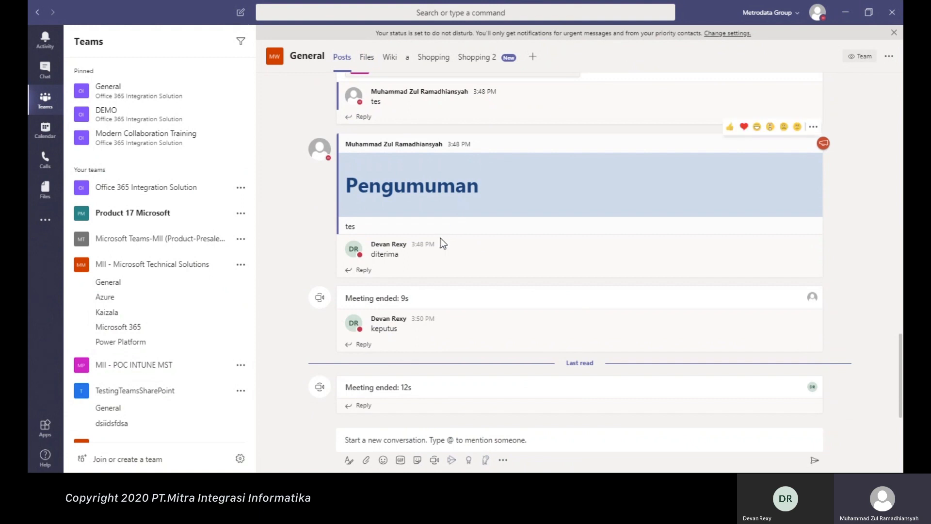
- Look through the team list and the General channel's older posts, back to the one sharing W2 Jan all Workload.xlsx
click(373, 440)
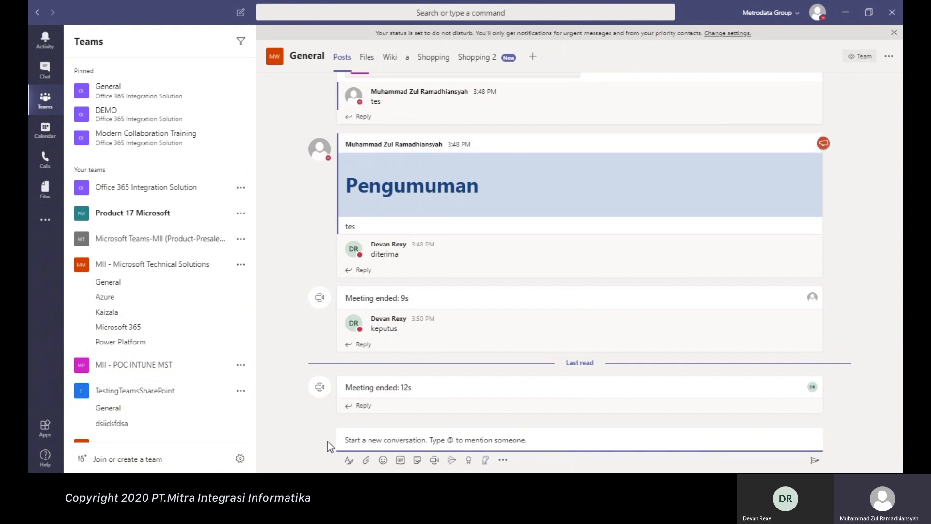
scroll(194, 398, down, 3)
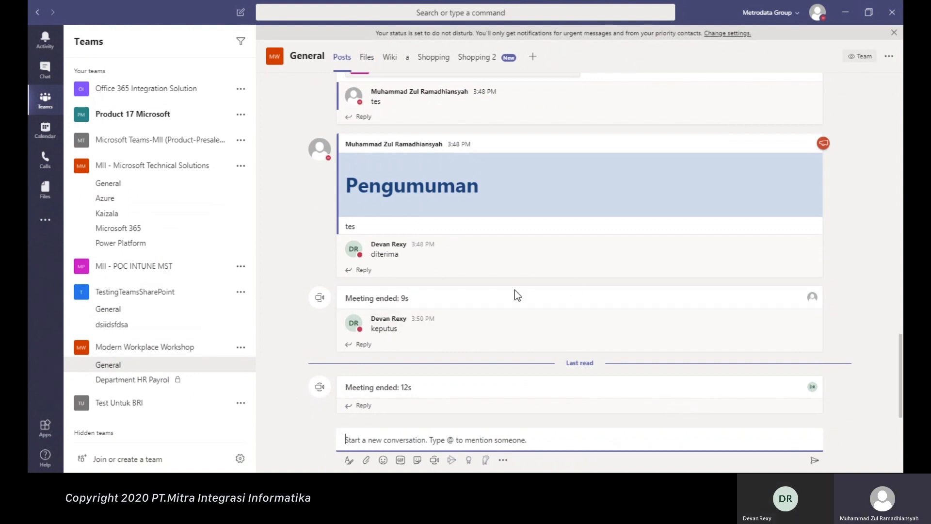
scroll(489, 322, up, 15)
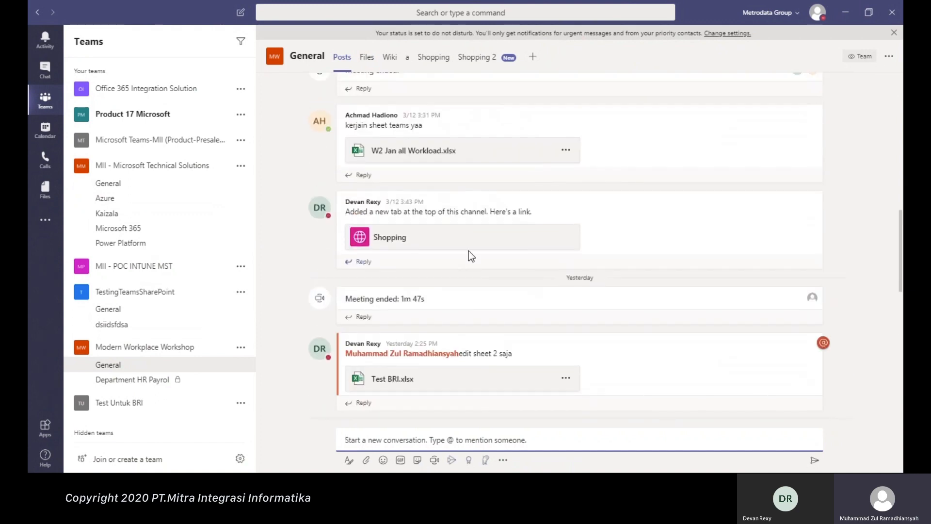
scroll(467, 255, down, 5)
scroll(468, 255, up, 6)
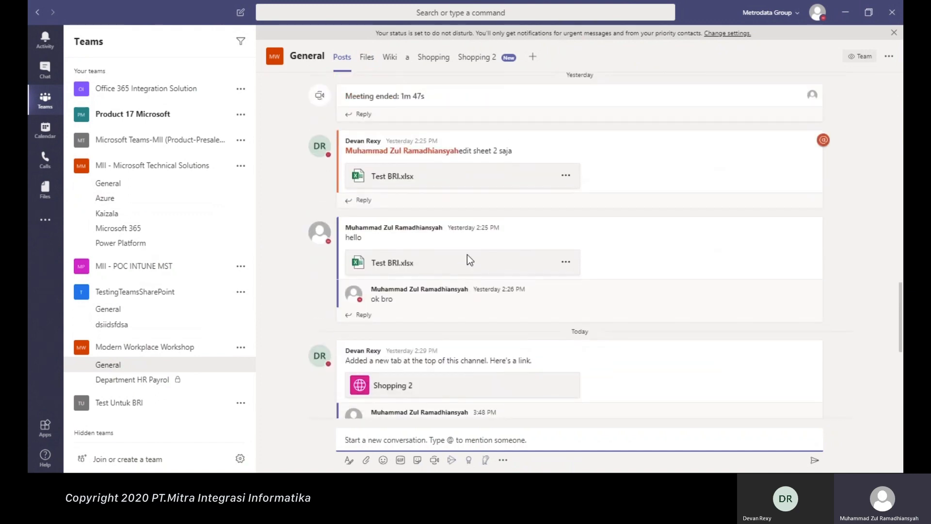
scroll(463, 267, up, 4)
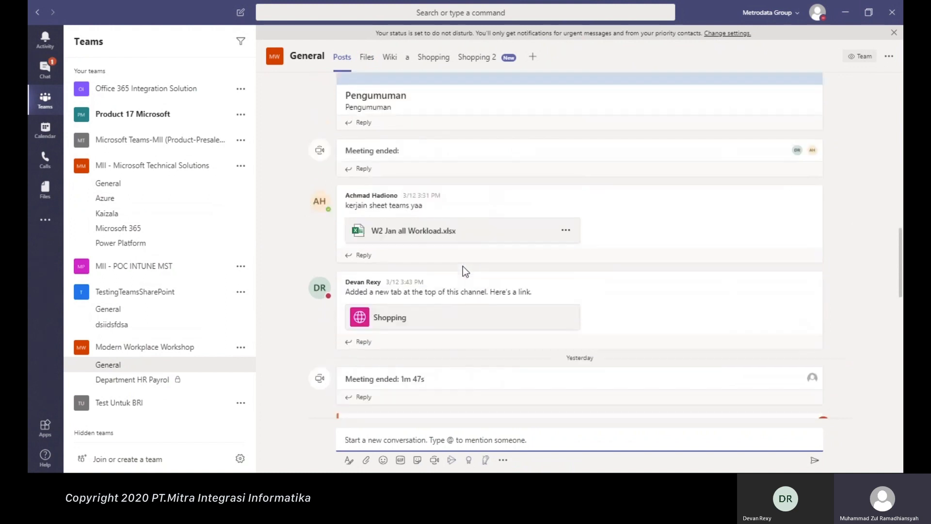
- Return to the General channel's newer posts and collapse the other teams' channel lists, leaving only Modern Workplace Workshop expanded
scroll(465, 267, down, 6)
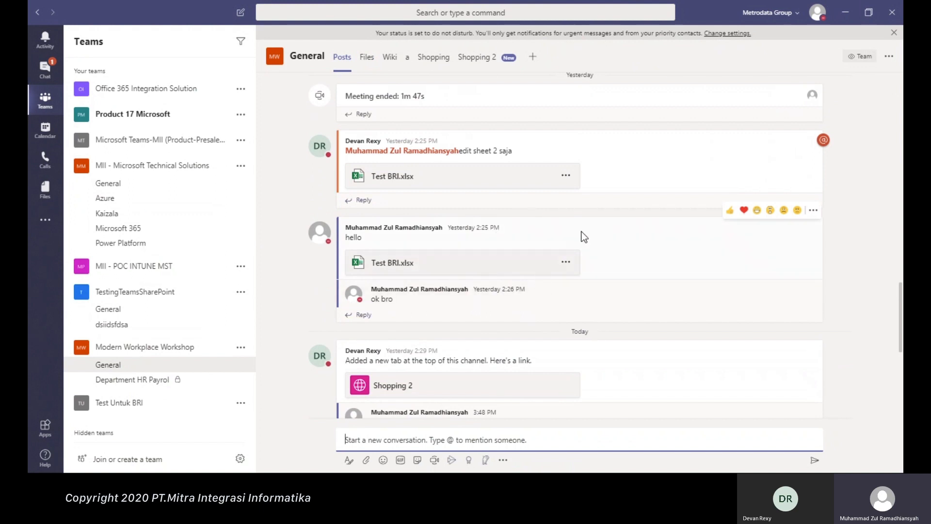
scroll(578, 233, down, 3)
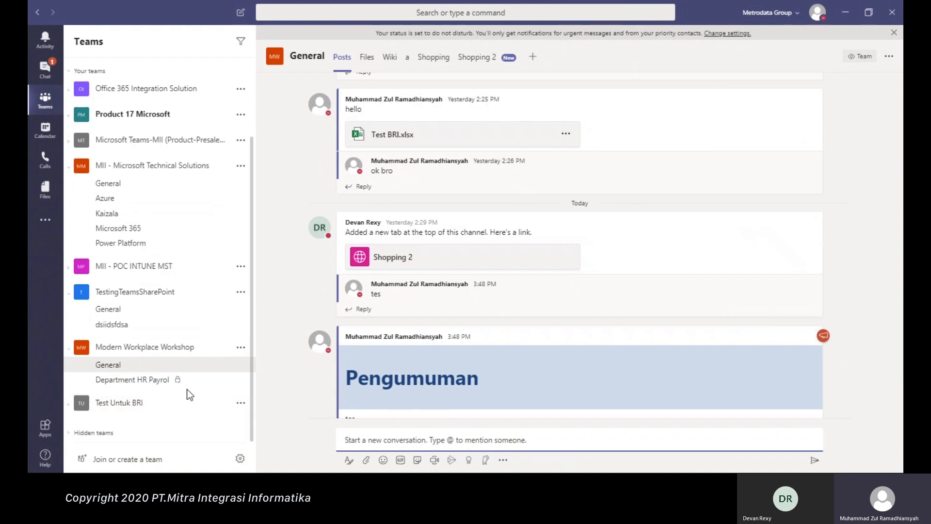
click(72, 298)
click(68, 196)
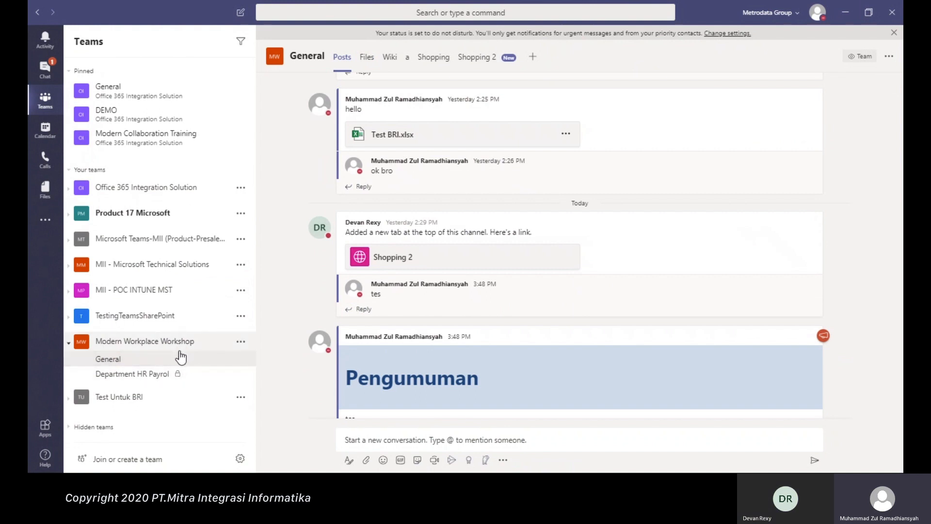
- Review the Standard and Private privacy options for a new channel in the Modern Workplace Workshop team, without creating the channel
click(242, 346)
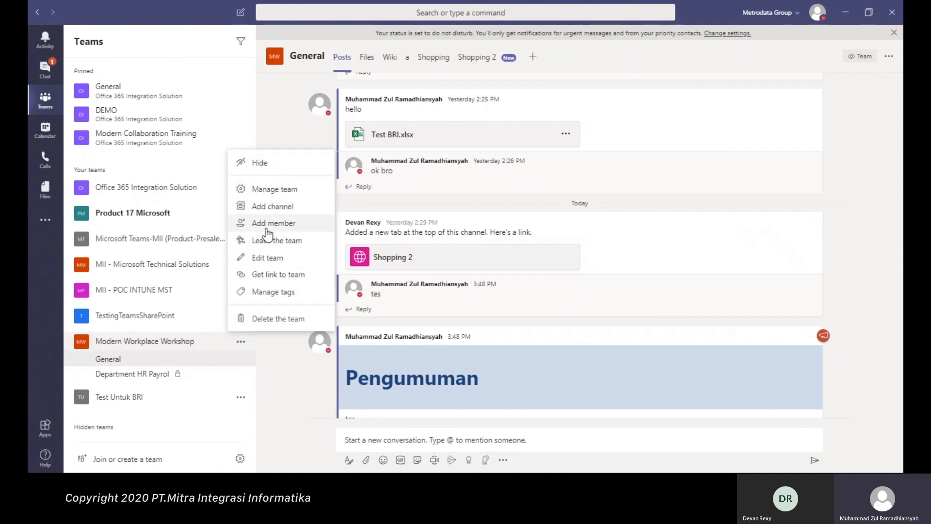
click(267, 207)
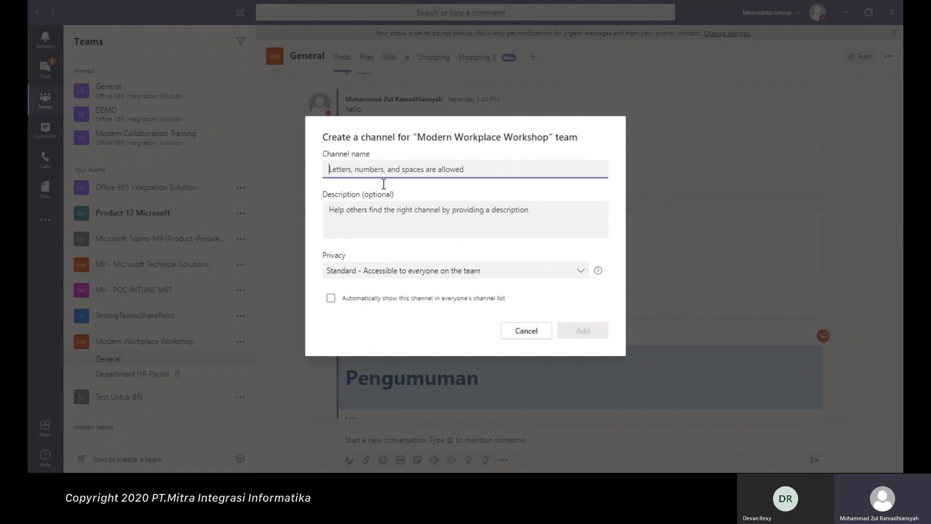
click(386, 271)
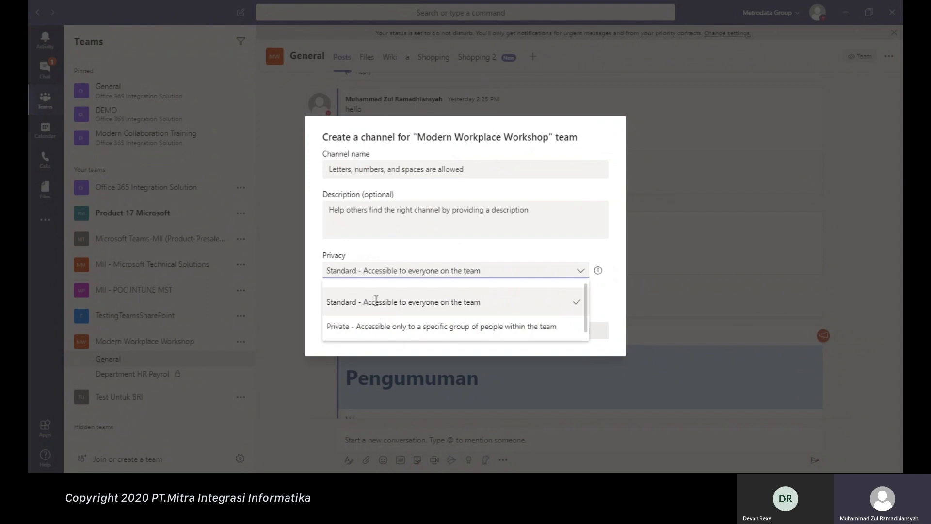
drag(333, 300, 479, 307)
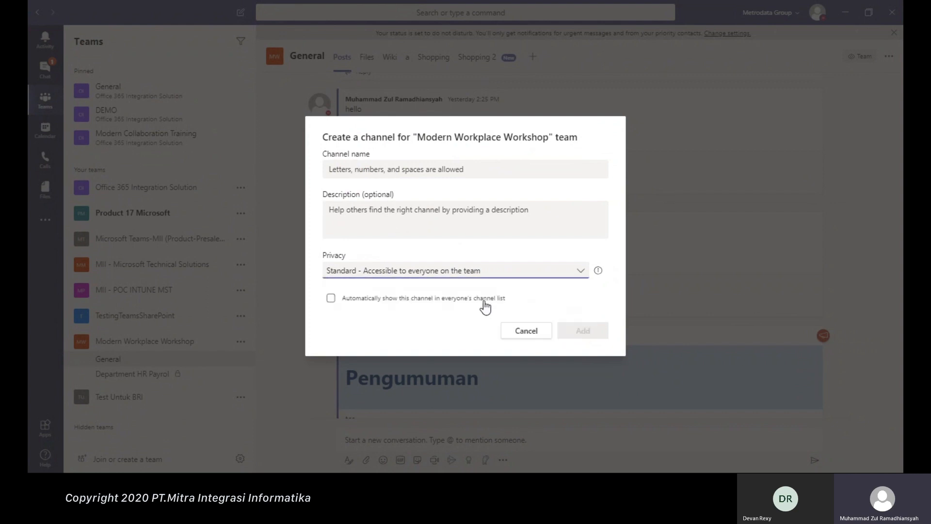
click(460, 272)
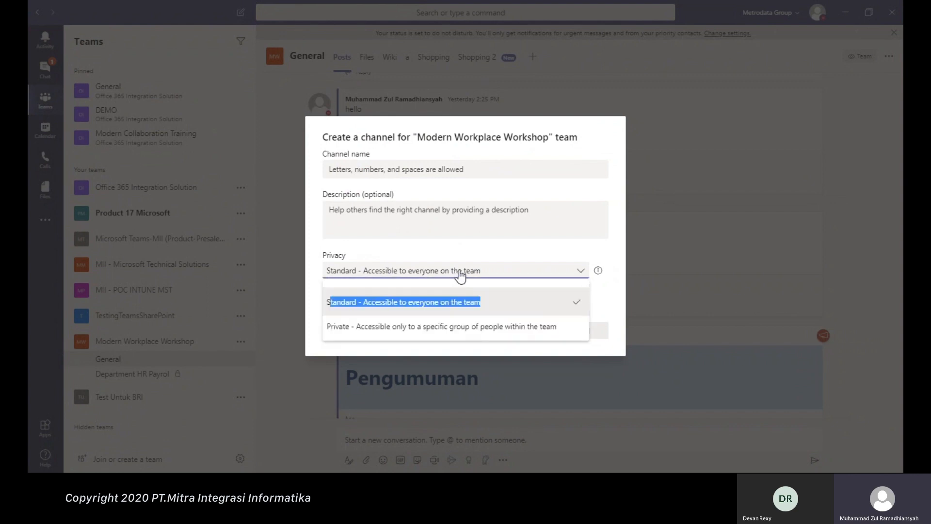
click(347, 325)
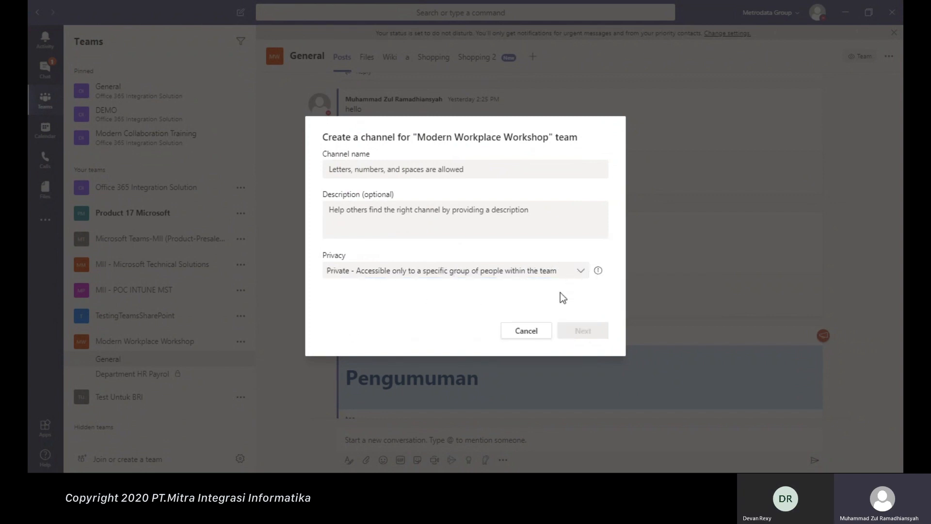
click(523, 331)
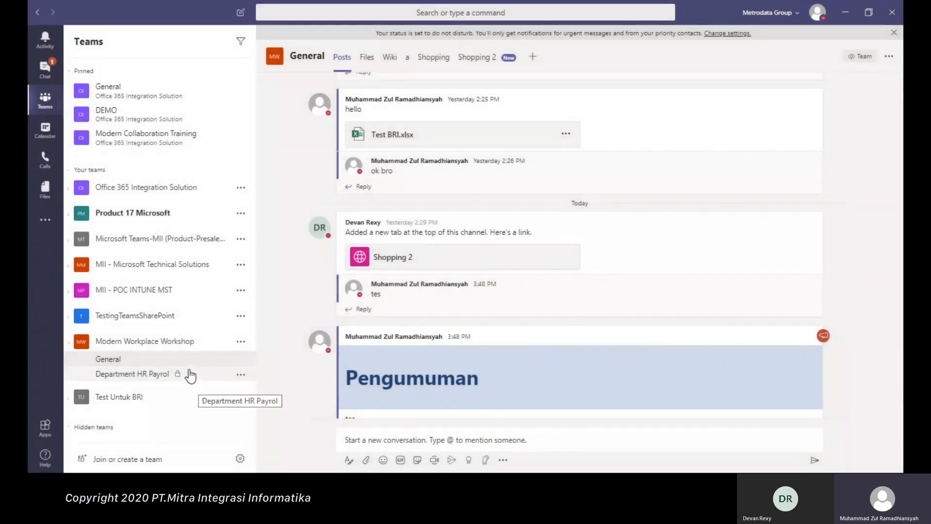
- View the private Department HR Payrol channel and the work week calendar, returning to the teams view
click(188, 375)
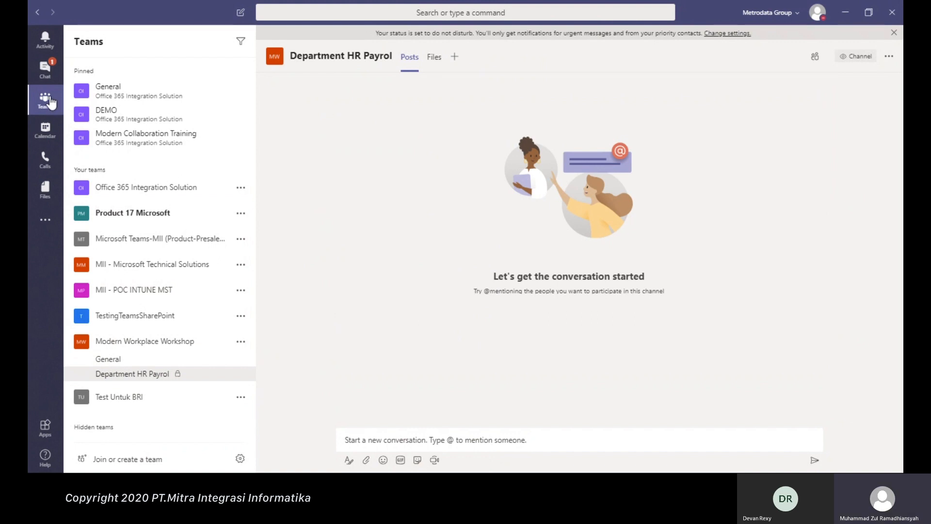
click(46, 131)
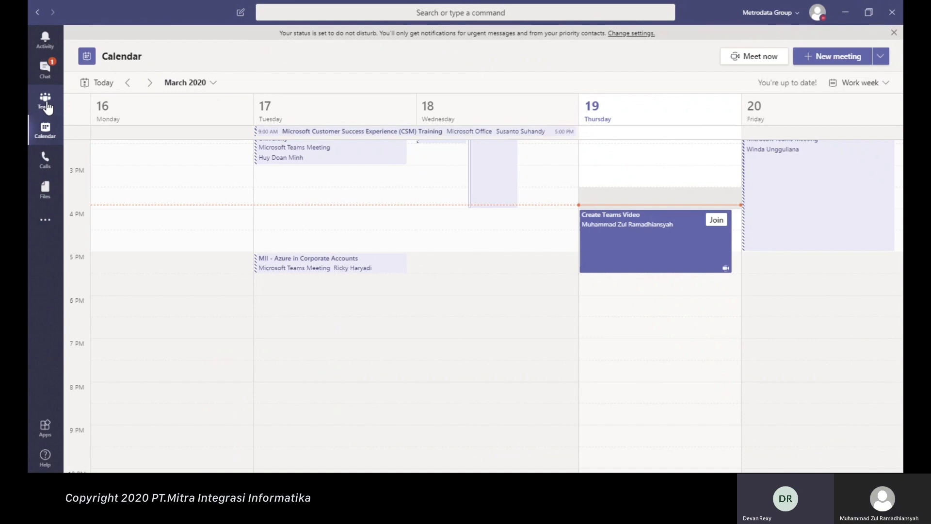
click(46, 103)
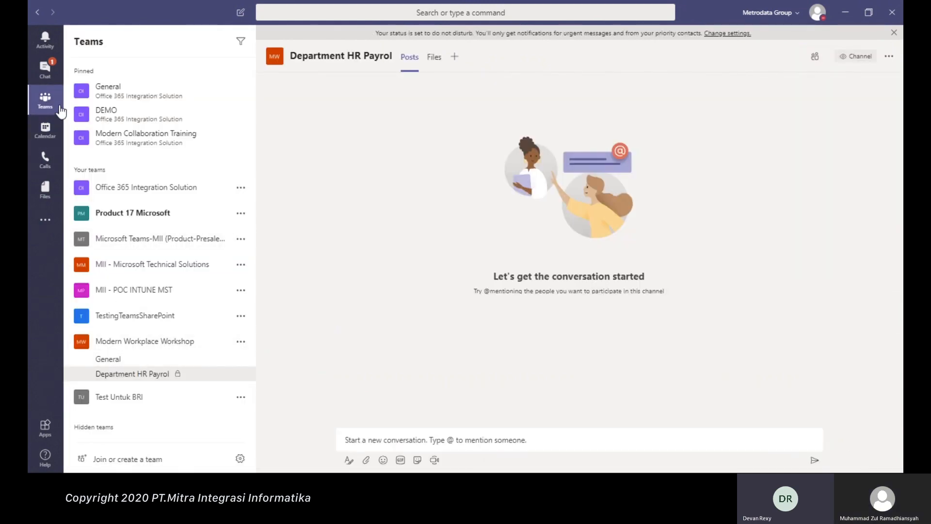
- Create a Forms for Excel workbook named "test co authoring" in the General channel's files of Modern Workplace Workshop
click(143, 359)
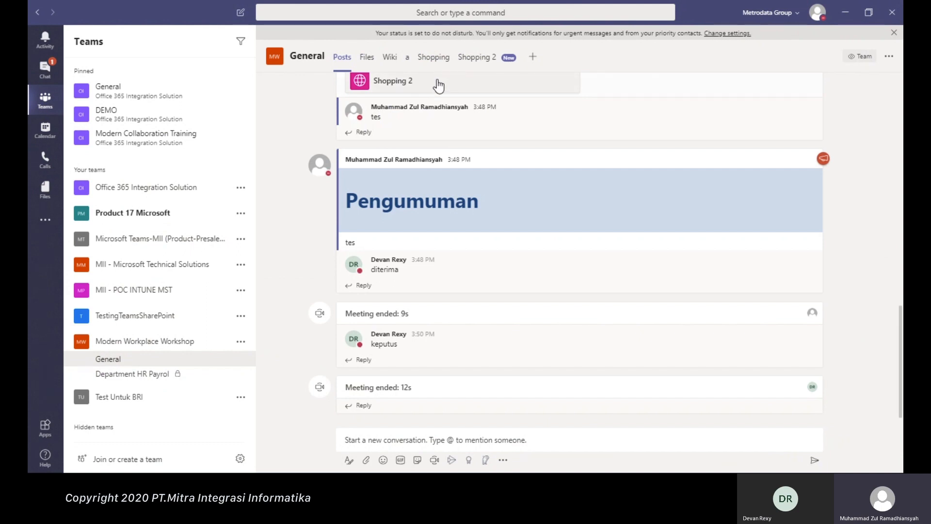
click(364, 67)
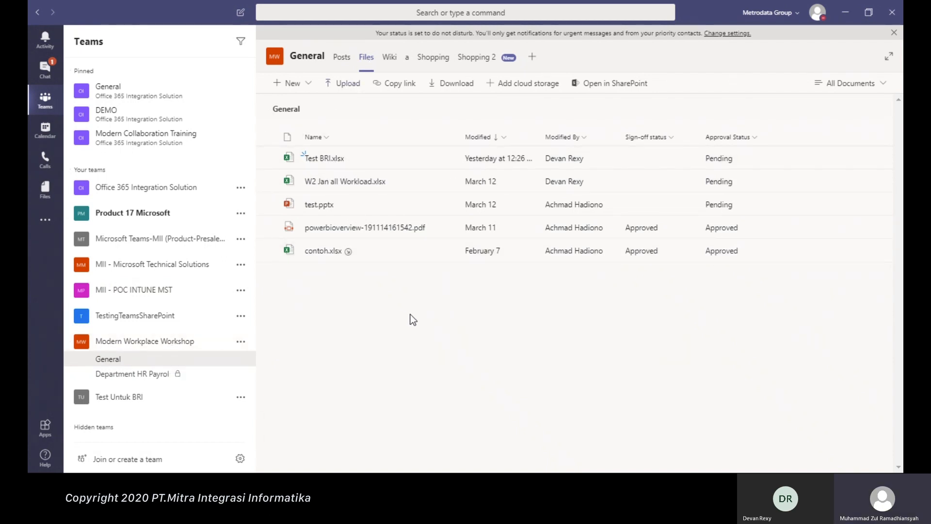
click(306, 86)
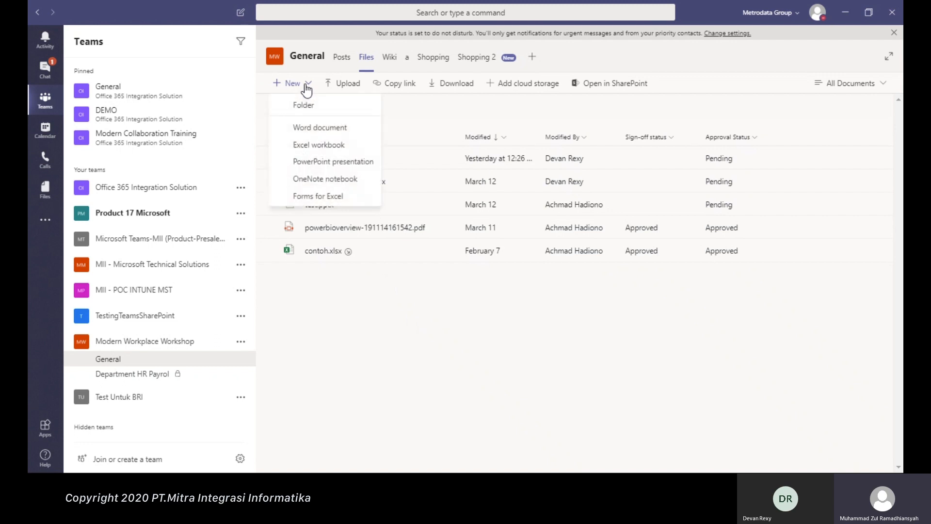
click(316, 196)
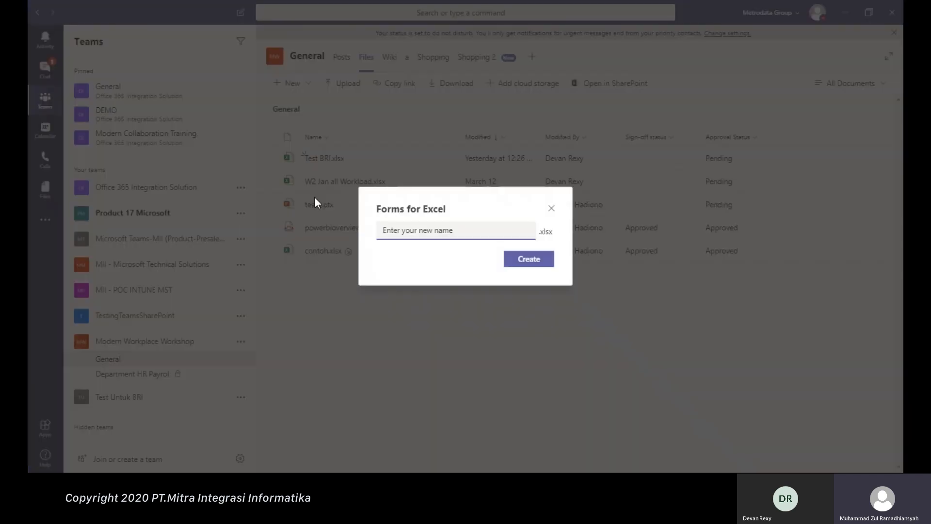
text(test )
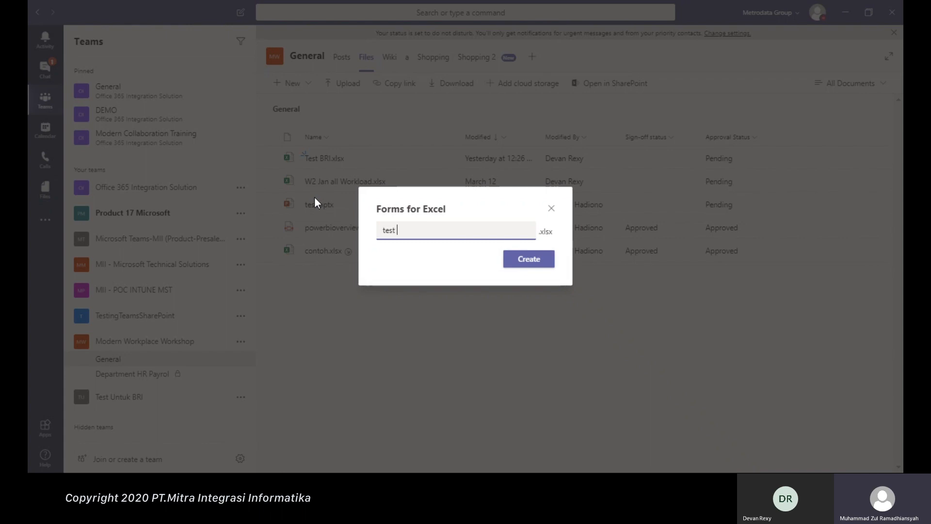
text(co authoring)
click(538, 262)
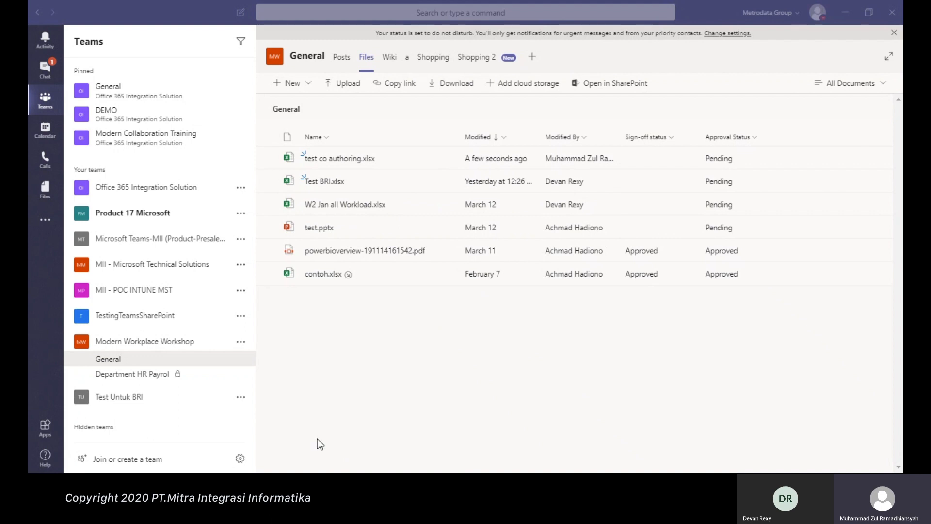
- Open test co authoring.xlsx from the channel's files, look over its empty sheet and close the workbook
click(253, 442)
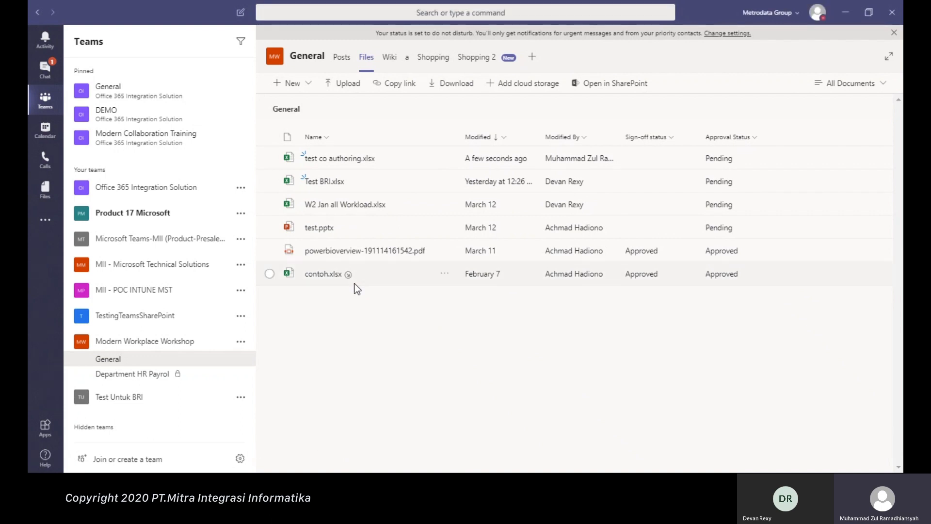
click(353, 159)
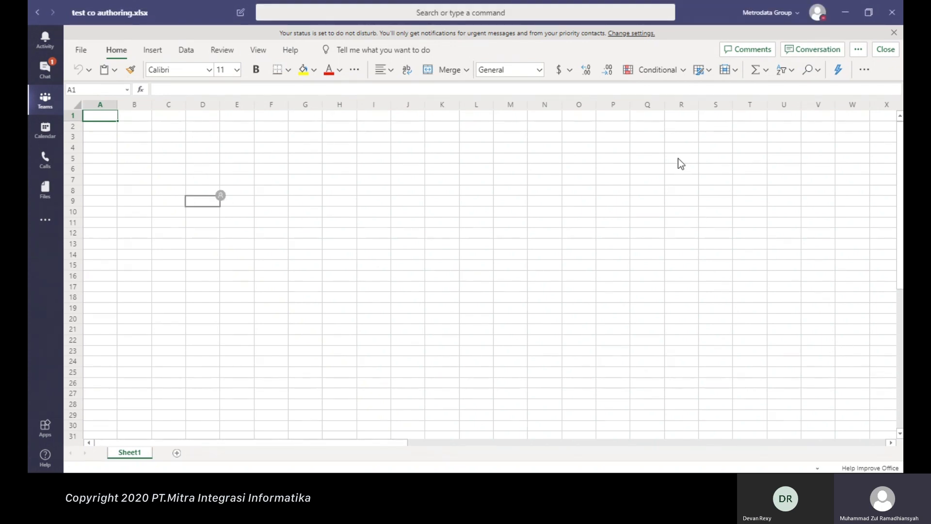
click(335, 127)
click(287, 126)
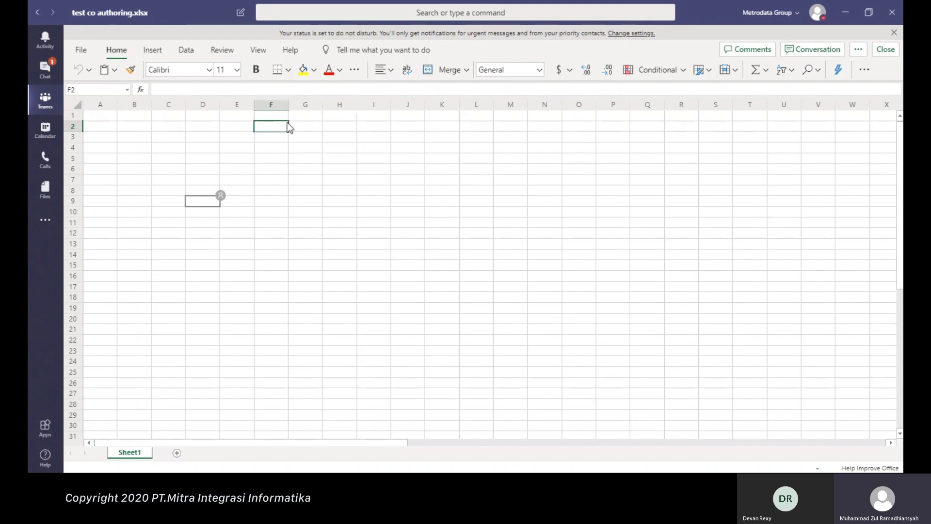
click(317, 135)
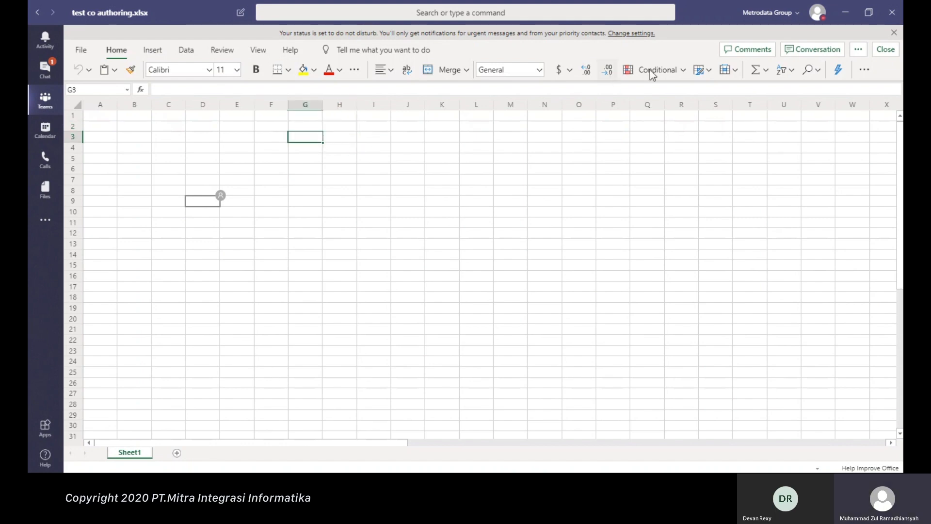
click(886, 50)
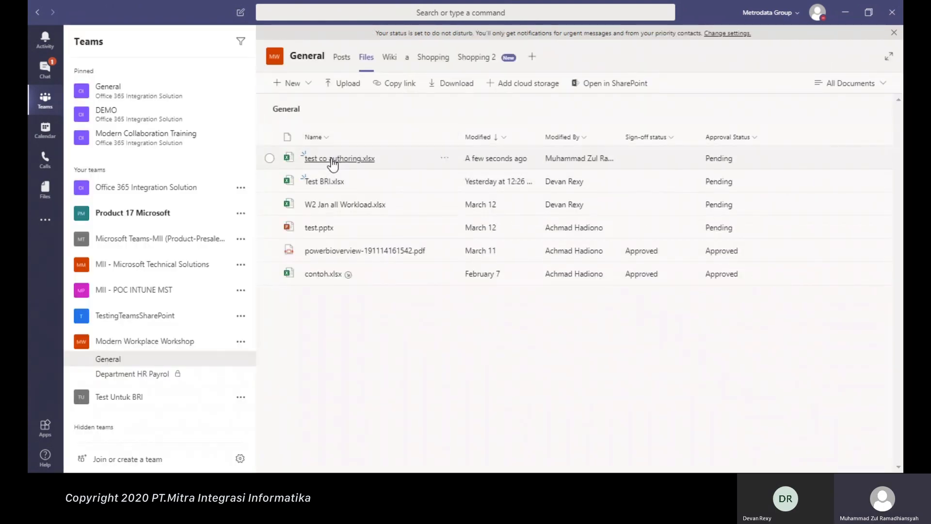
- Reopen test co authoring.xlsx and check which co-author has the workbook open
click(333, 160)
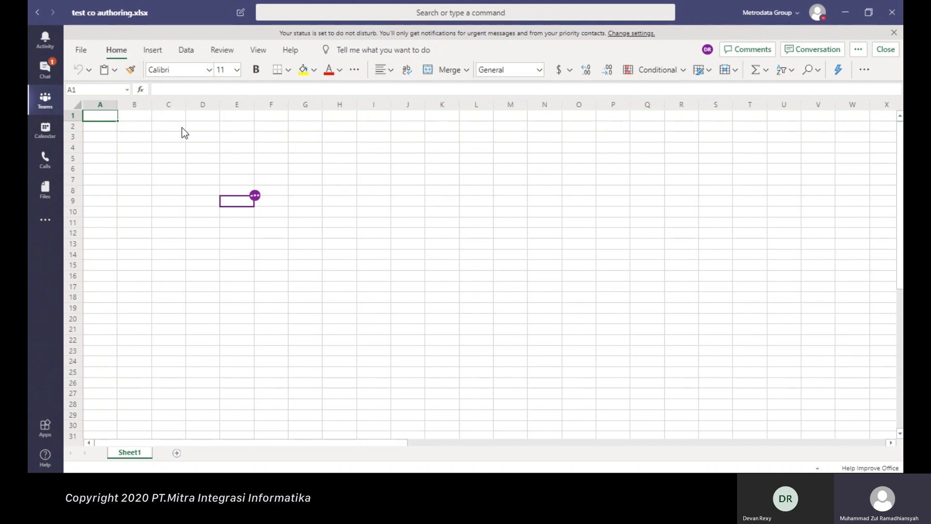
click(408, 127)
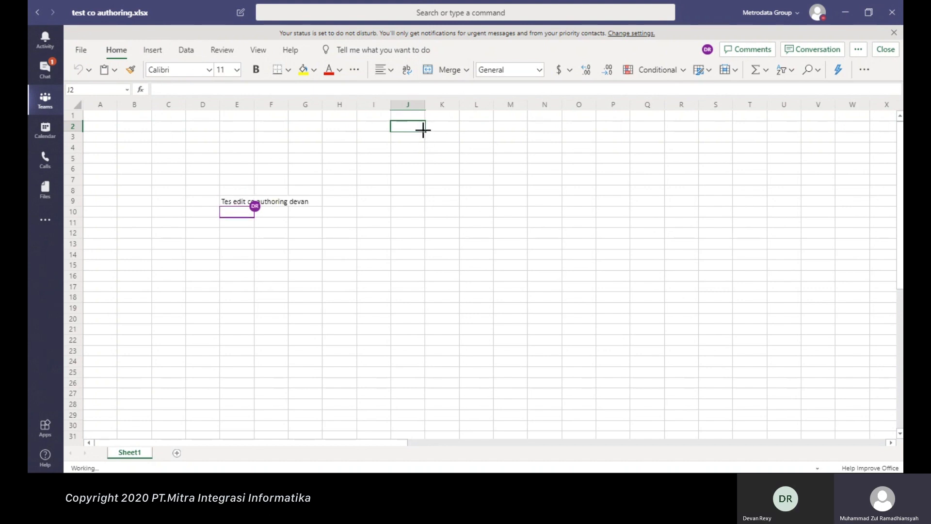
click(437, 129)
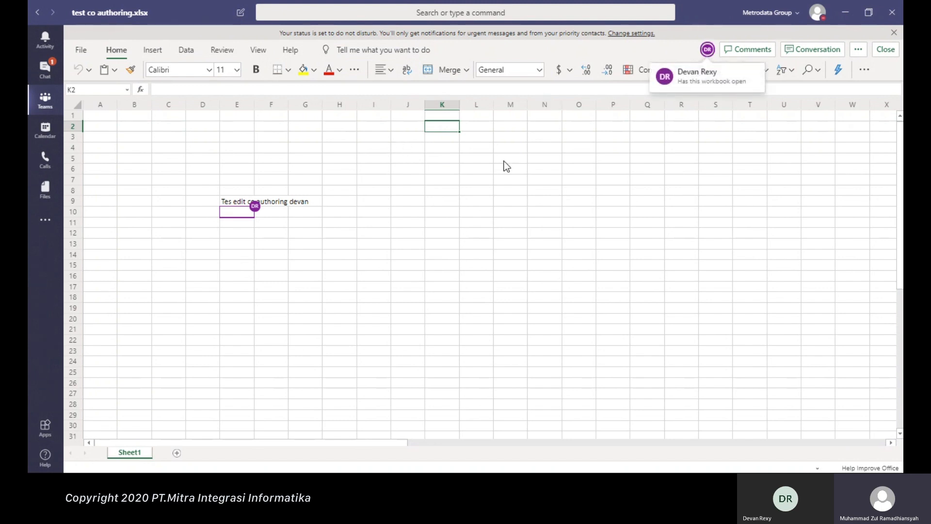
click(477, 155)
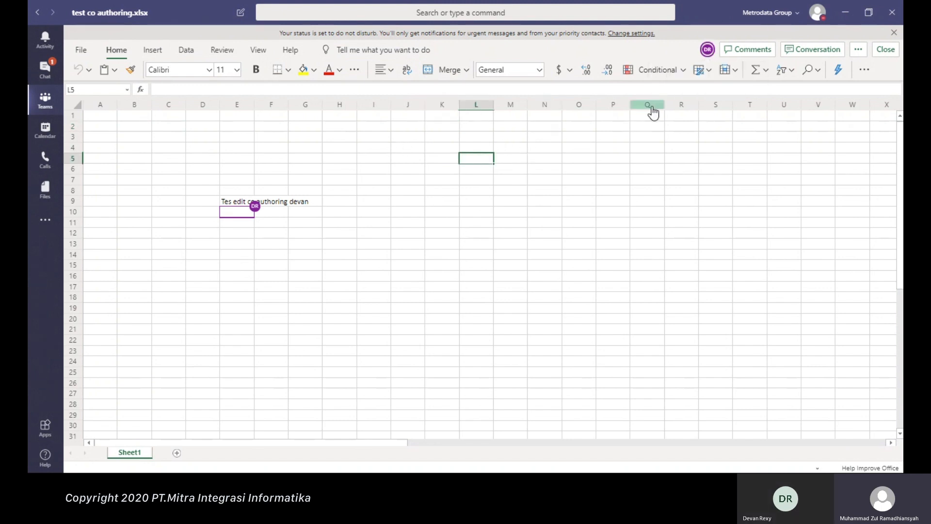
mouse_move(708, 51)
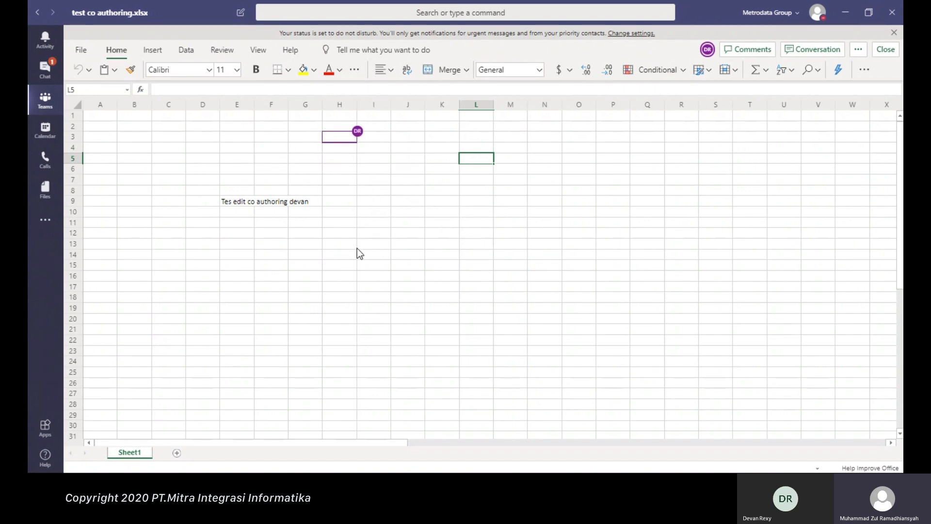
- Enter "edit 2" in cell K10 of the shared workbook
click(496, 221)
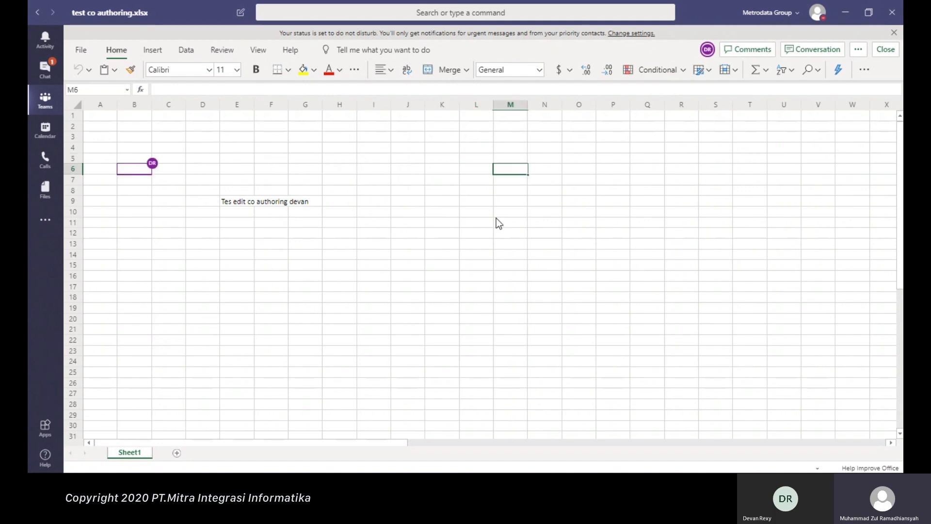
click(474, 202)
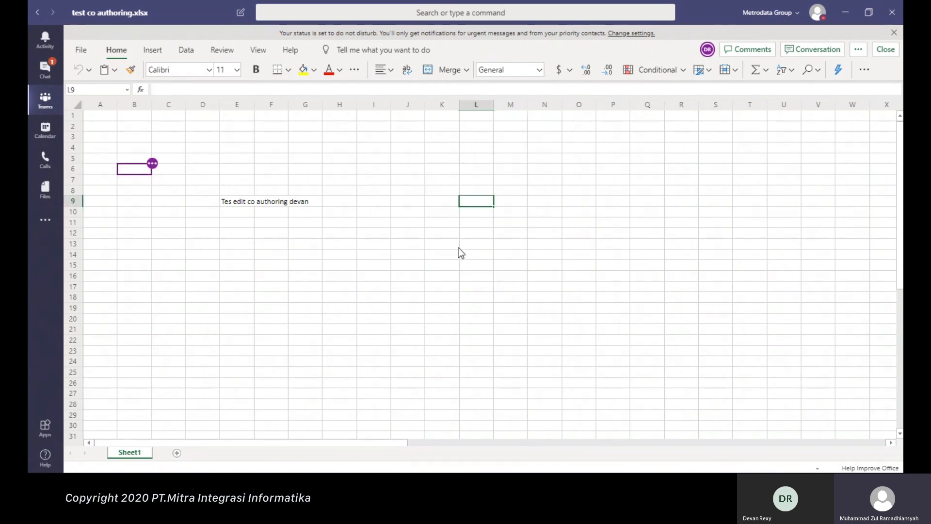
click(430, 275)
click(489, 257)
click(454, 215)
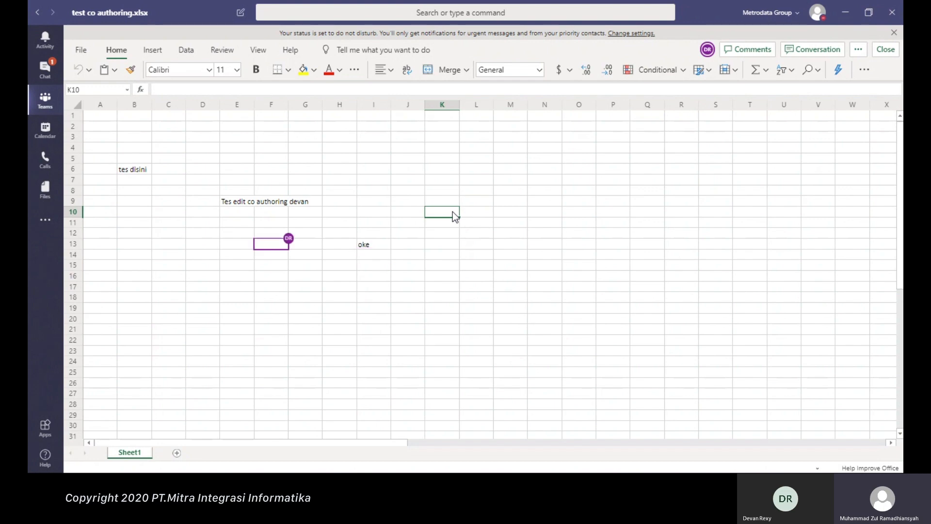
text(edit)
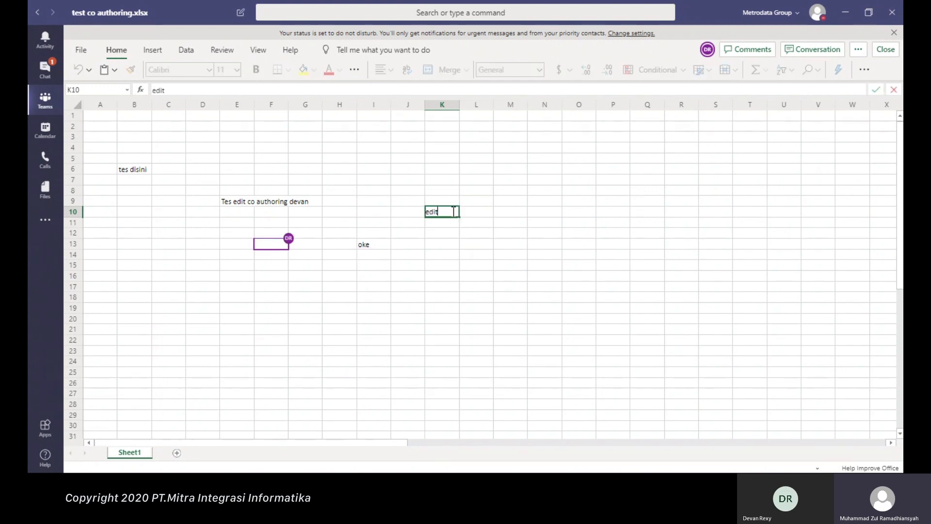
text( 2)
click(662, 191)
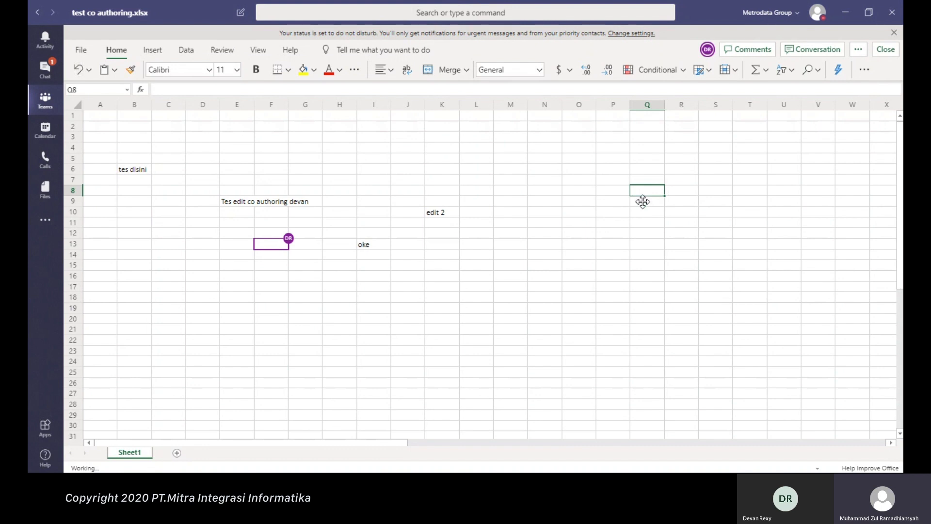
click(449, 209)
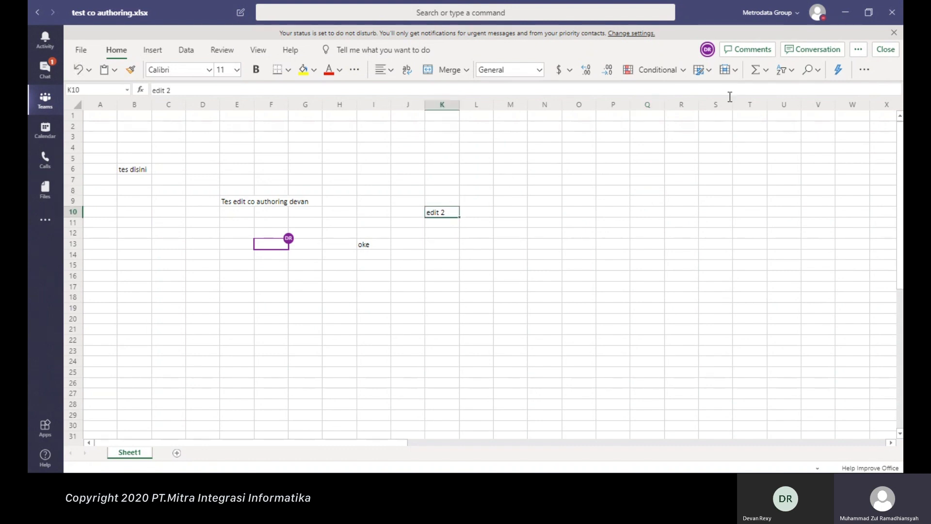
- Post a message in the workbook's conversation asking the co-author to edit sheet 2 ("tolong edit sheet 2")
click(451, 235)
click(485, 224)
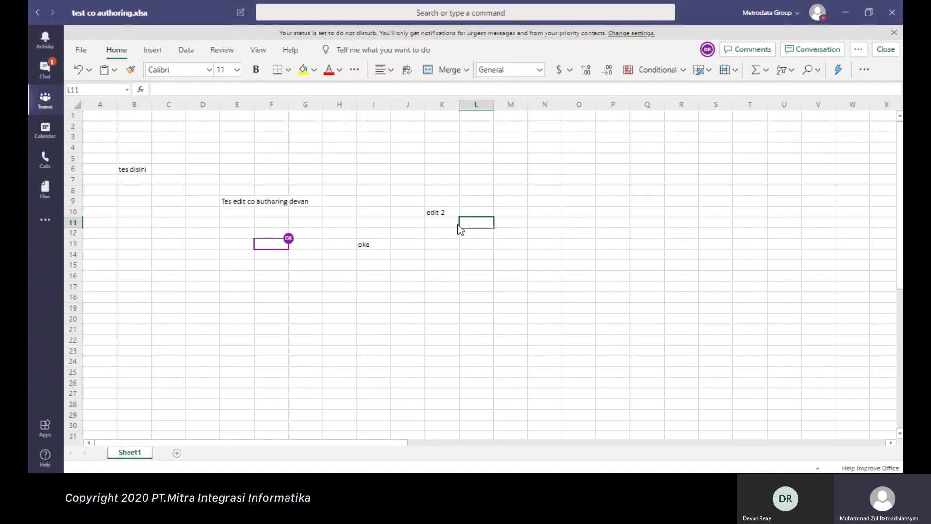
click(790, 51)
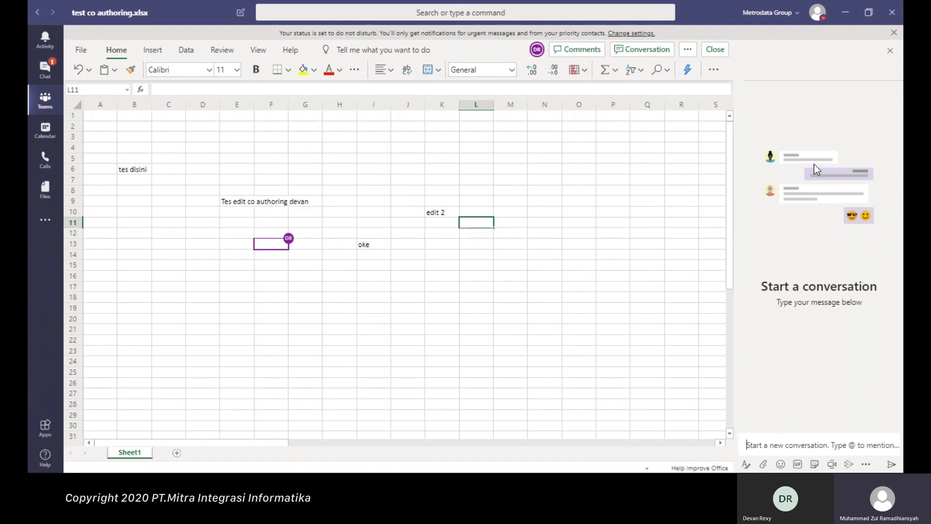
text(pak )
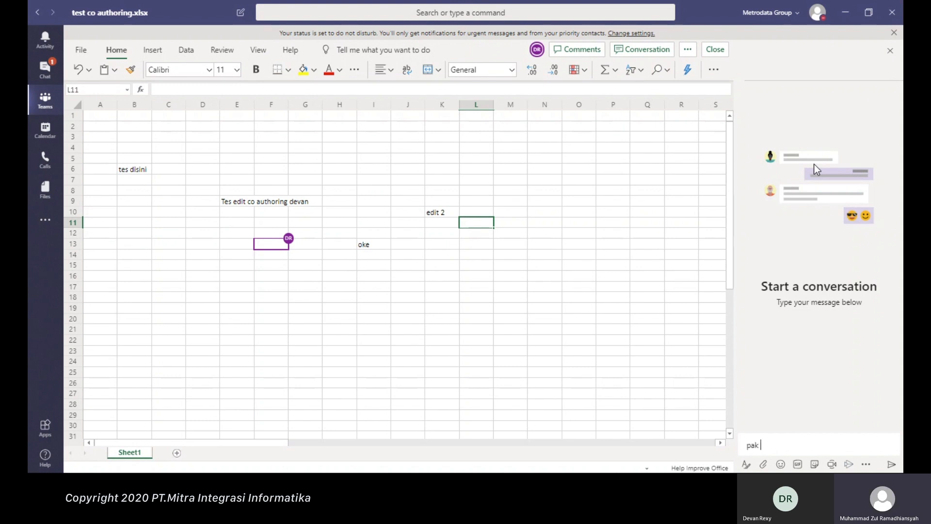
text(devan tolo)
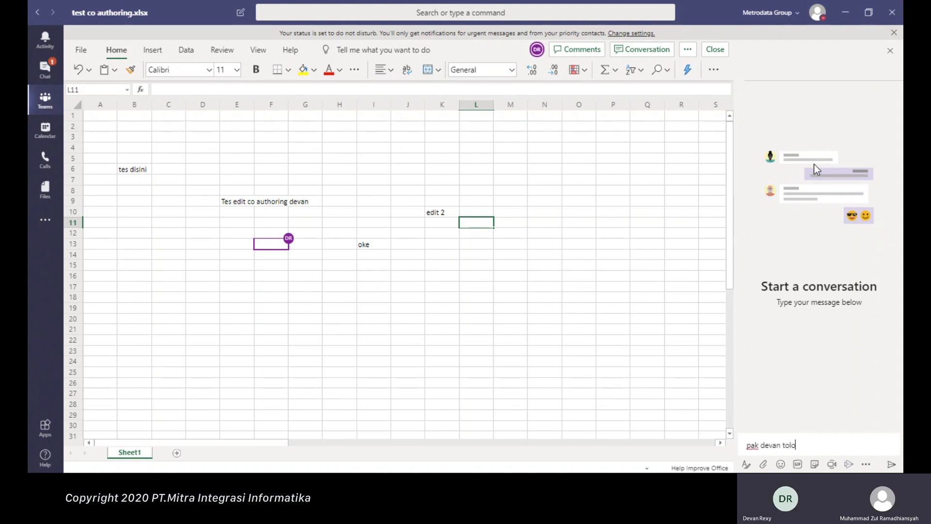
text(ng edit halaman)
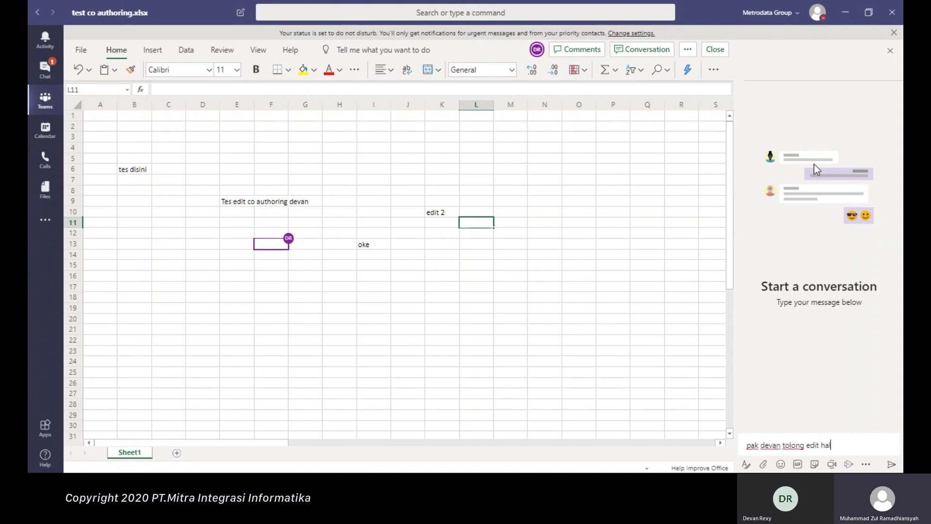
key(BackSpace)
key(BackSpace)
key(BackSpace)
key(BackSpace)
key(BackSpace)
key(BackSpace)
key(BackSpace)
text(sheet 2)
click(892, 465)
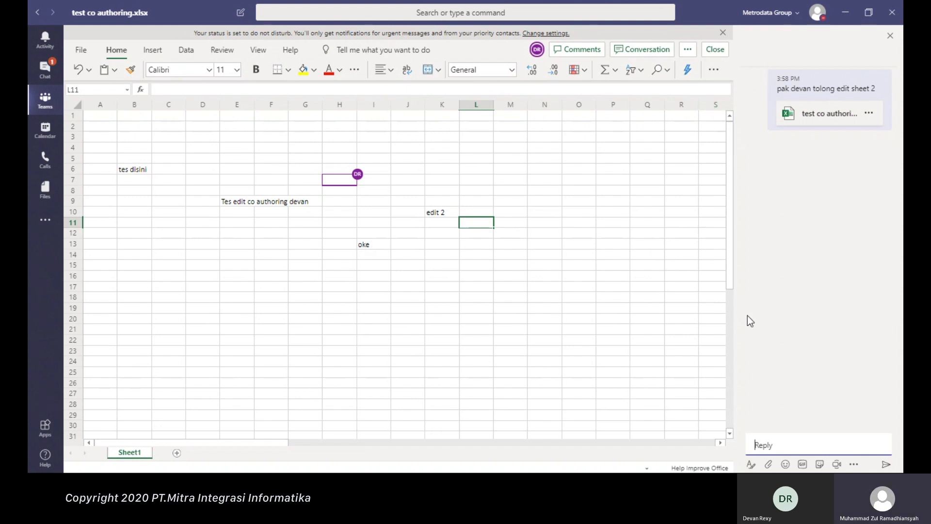
- Look over the attachment sources and emoji choices for a reply, and close the workbook's conversation
click(776, 466)
click(809, 223)
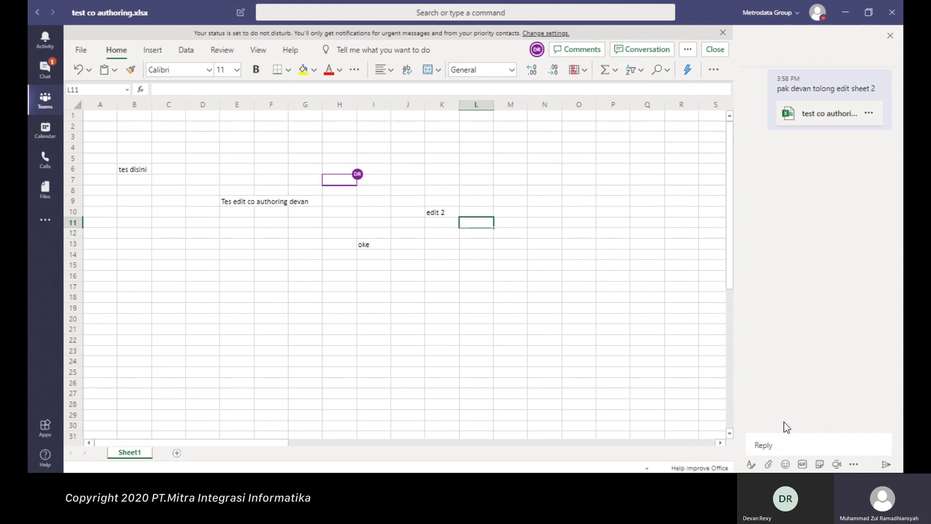
click(769, 464)
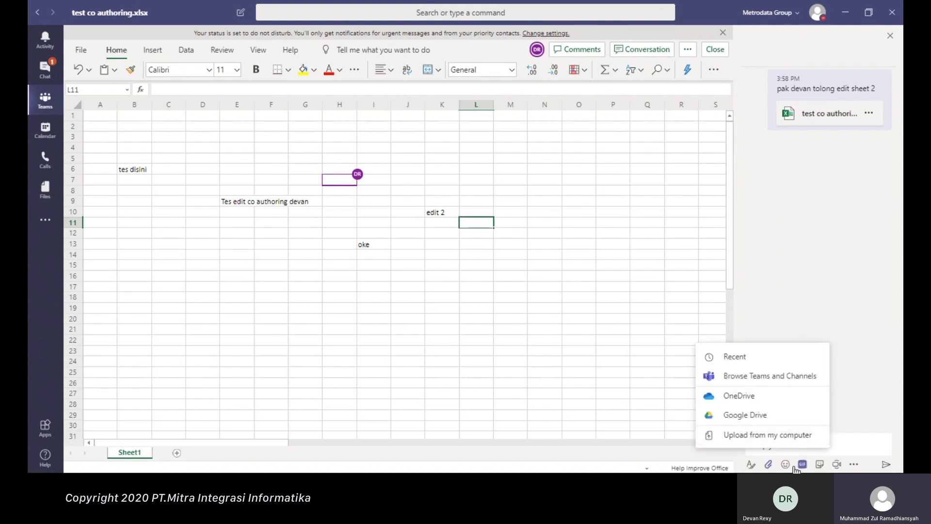
click(787, 464)
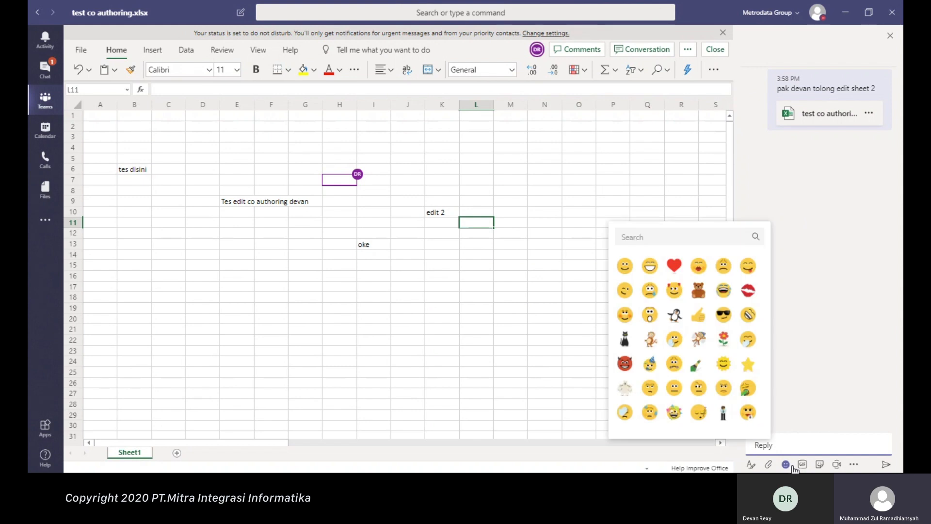
click(829, 342)
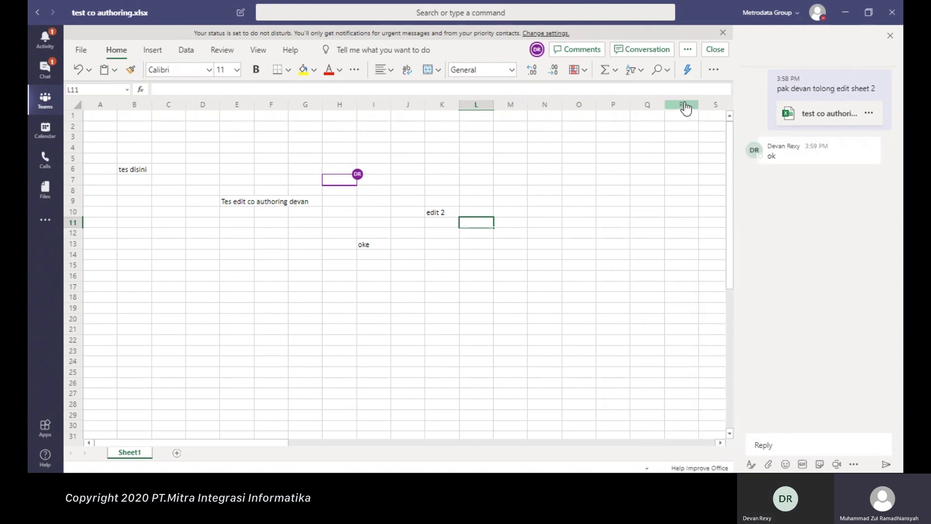
click(890, 36)
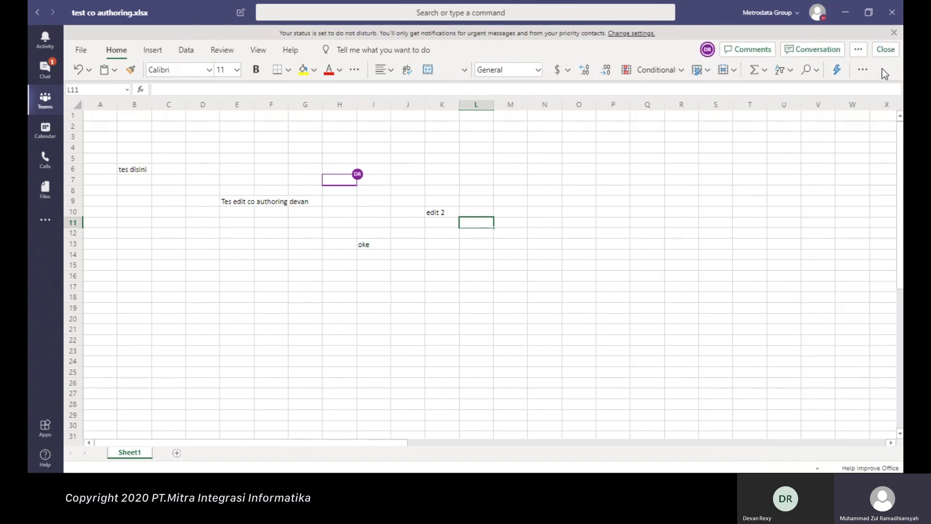
- Select various empty cells and repeatedly check which cell the co-author is editing in the shared workbook
click(702, 160)
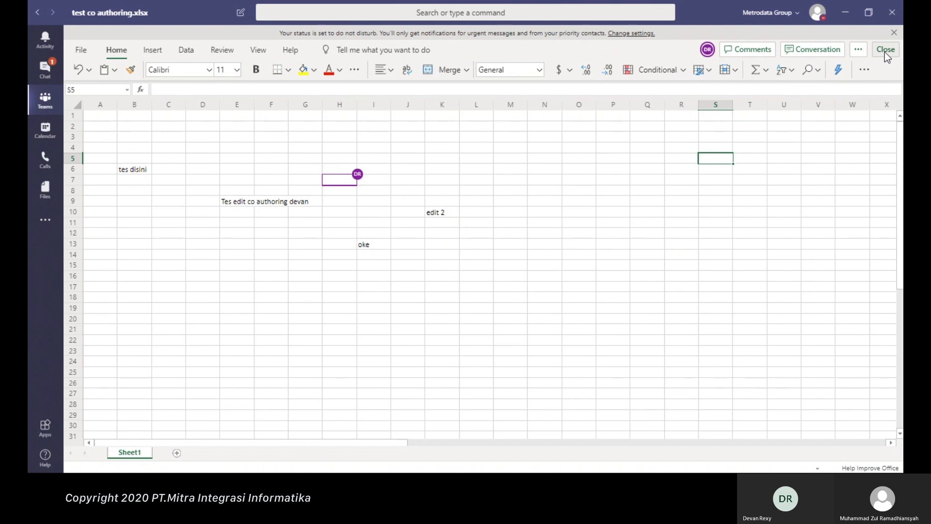
click(600, 179)
click(508, 140)
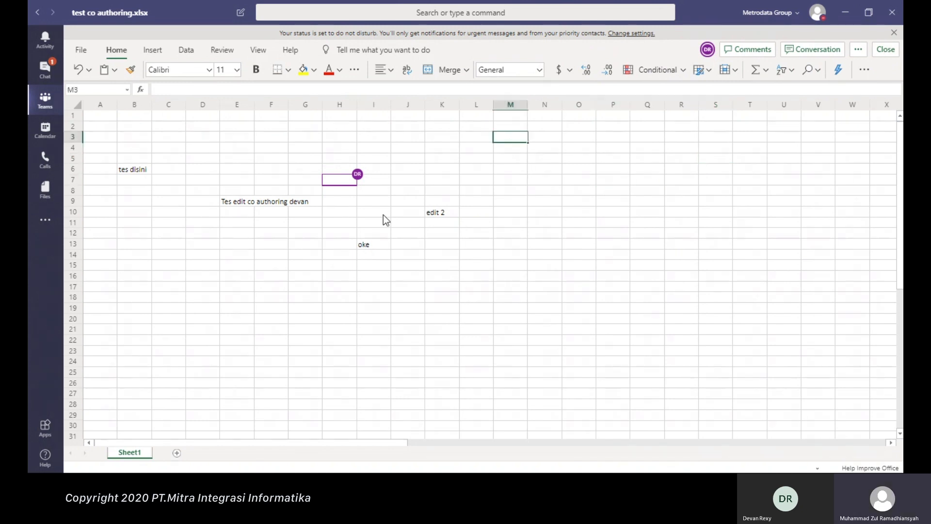
click(539, 171)
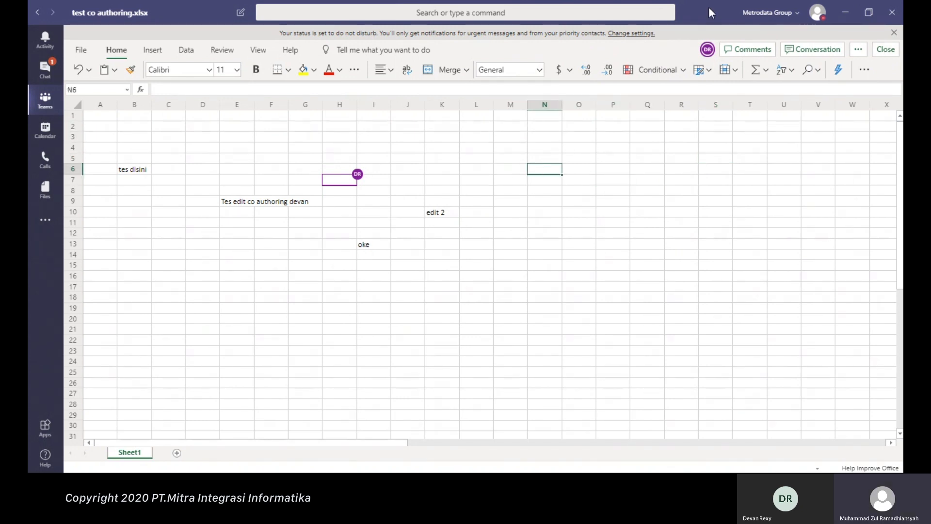
click(708, 49)
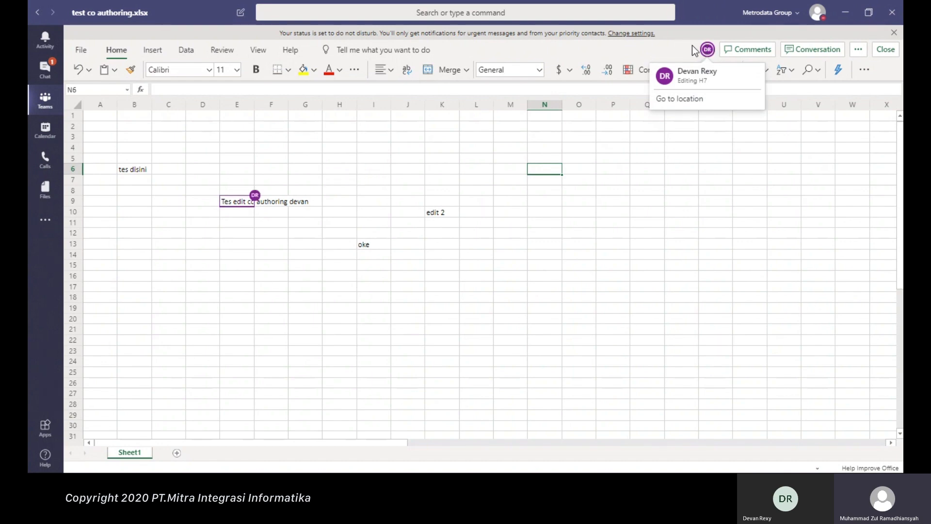
click(702, 54)
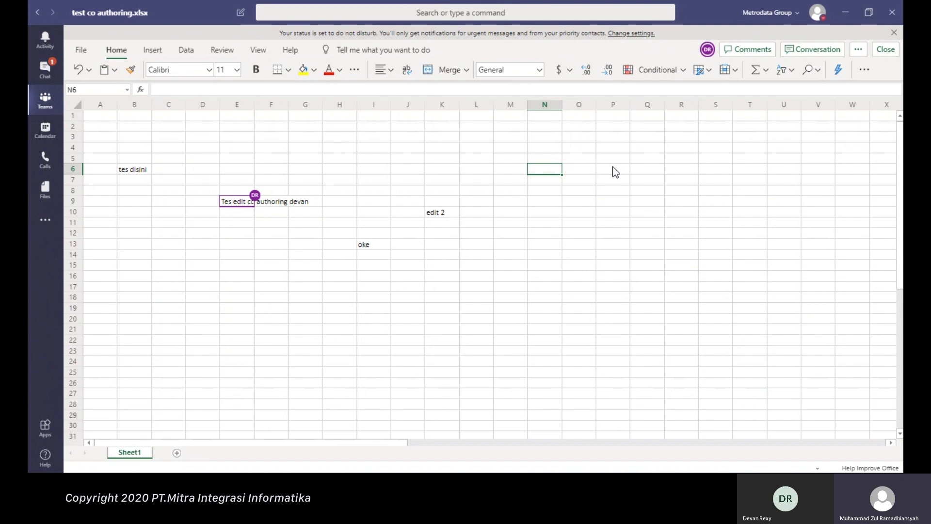
click(639, 147)
click(671, 232)
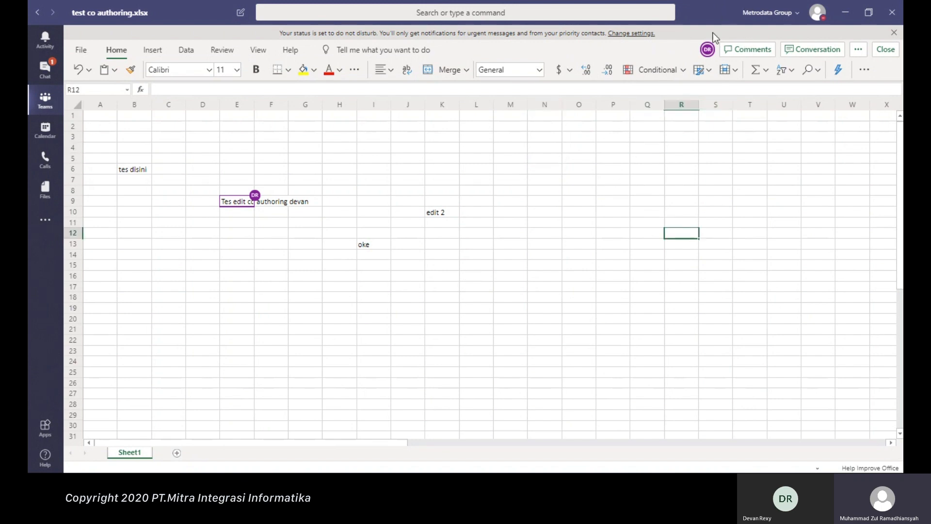
click(706, 51)
click(610, 205)
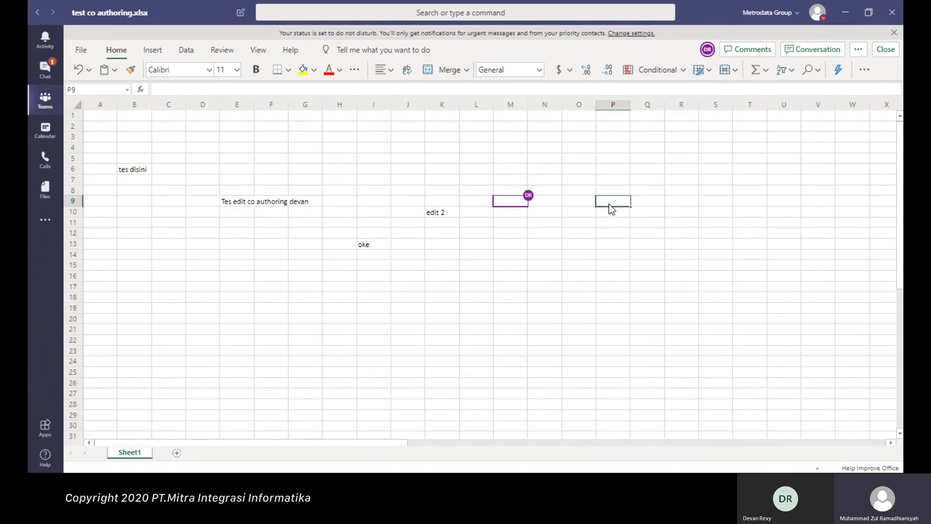
drag(610, 254, 609, 293)
click(638, 211)
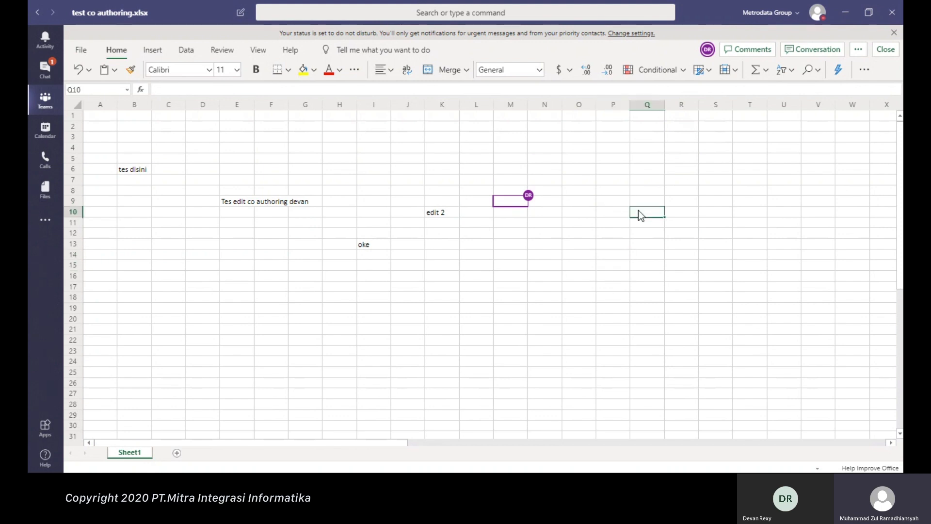
click(707, 50)
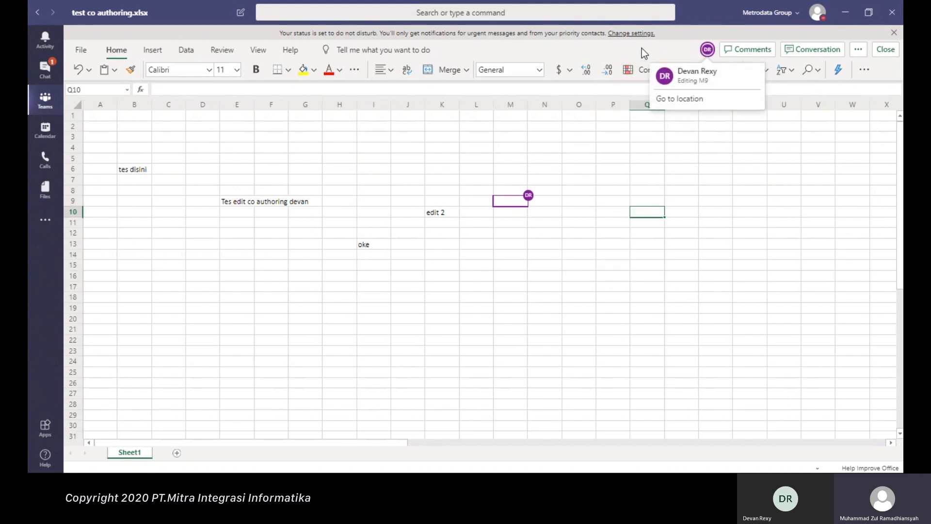
click(702, 51)
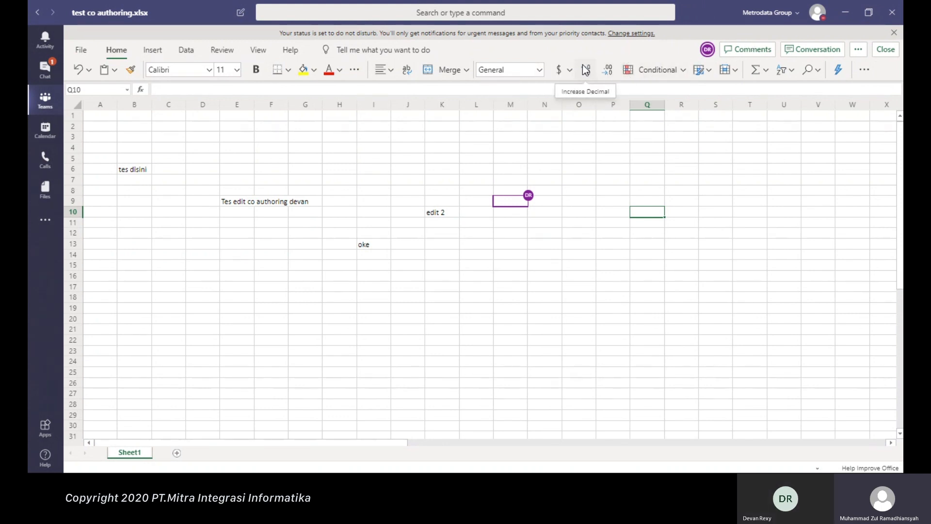
- Review the workbook's open and download options, close it and collapse the Modern Workplace Workshop team
click(855, 53)
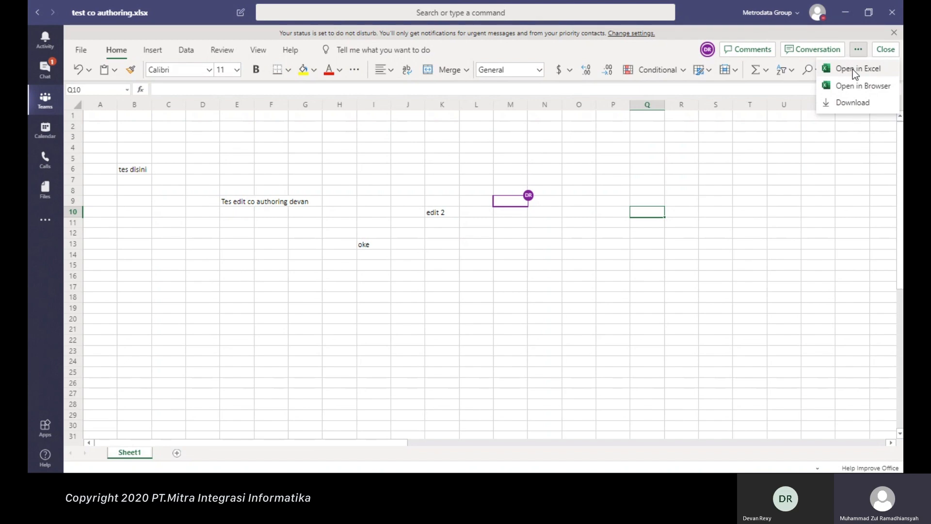
click(884, 50)
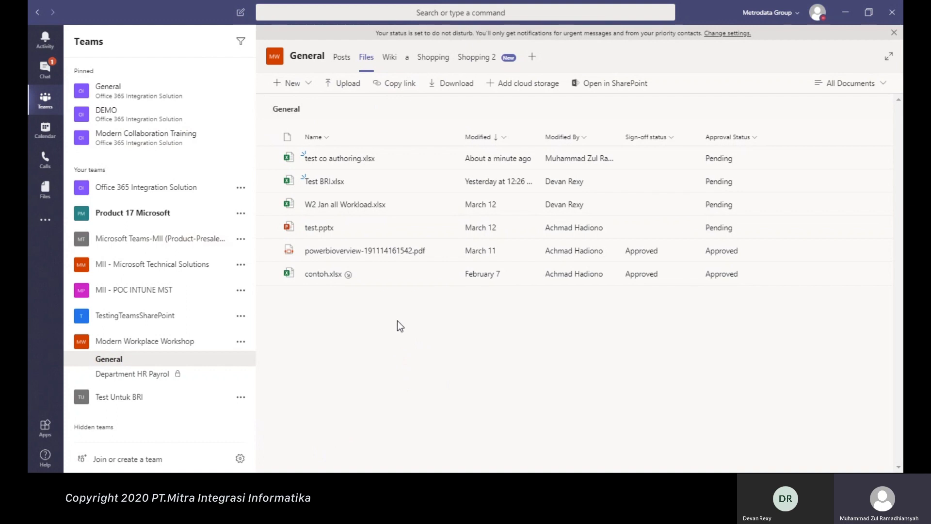
click(69, 342)
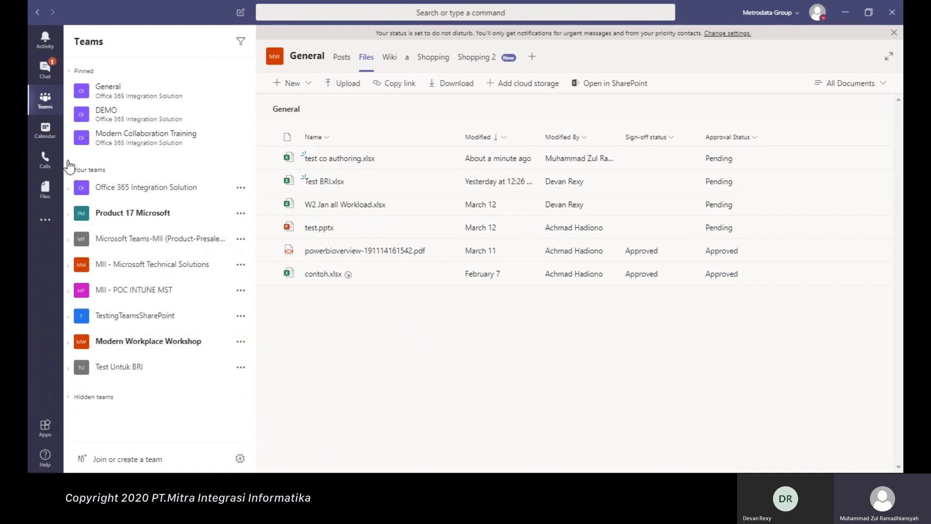
- Open the calendar, try the work week and day views, and set it to the week view
click(46, 134)
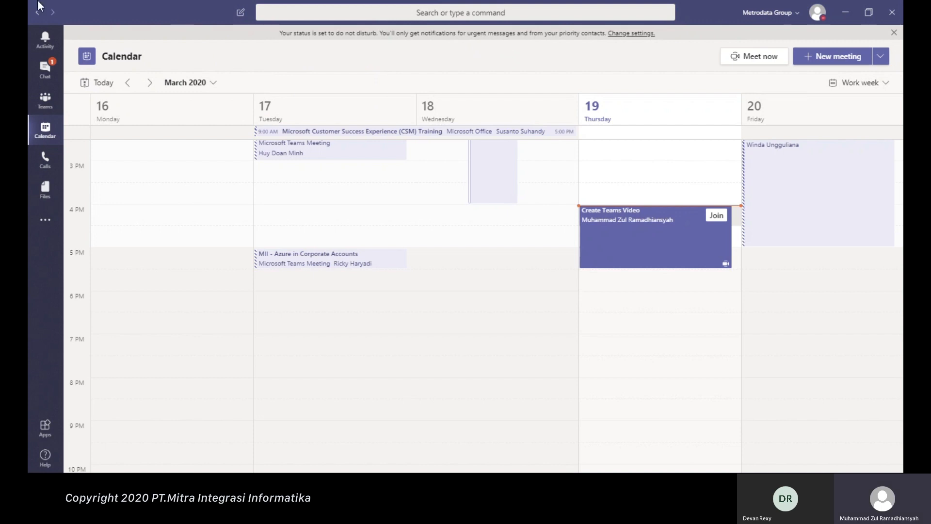
click(881, 84)
click(872, 118)
click(875, 84)
click(870, 101)
click(872, 90)
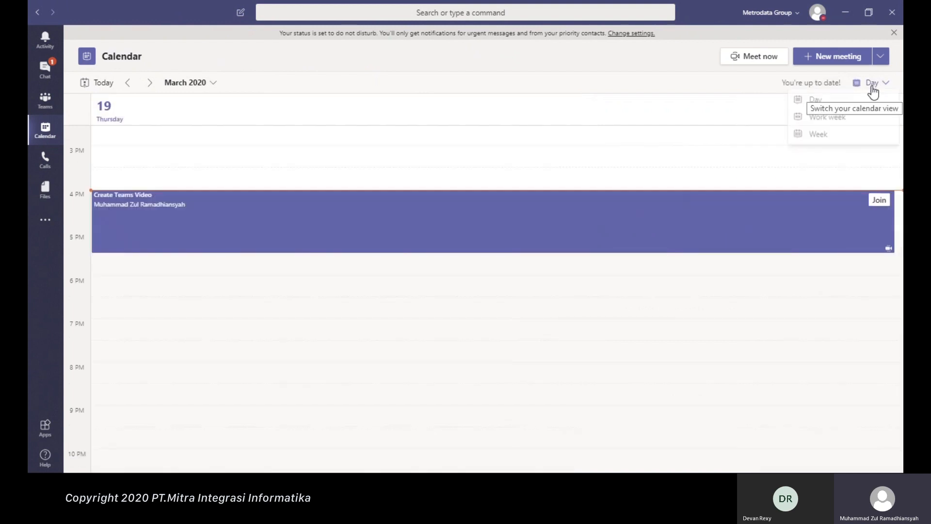
click(852, 136)
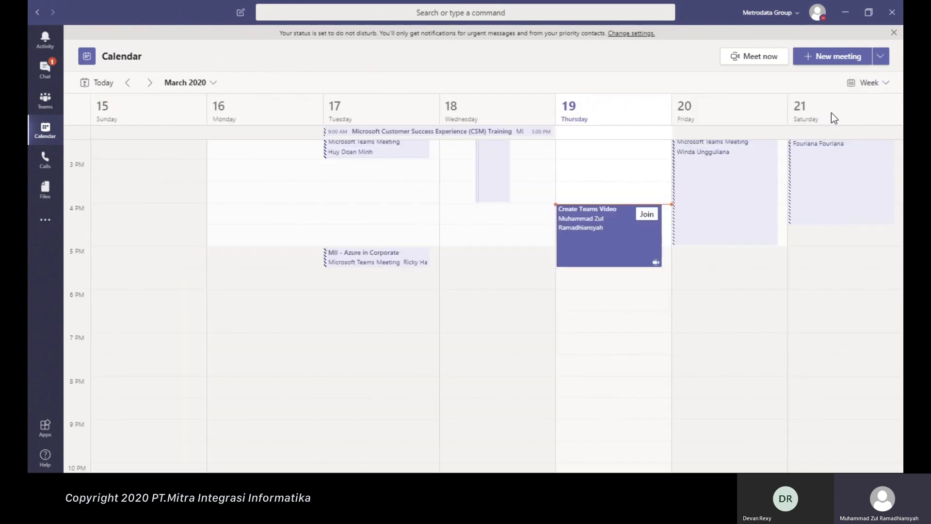
click(187, 83)
click(438, 75)
- Create a new calendar meeting and title it "meeting weekly"
click(879, 57)
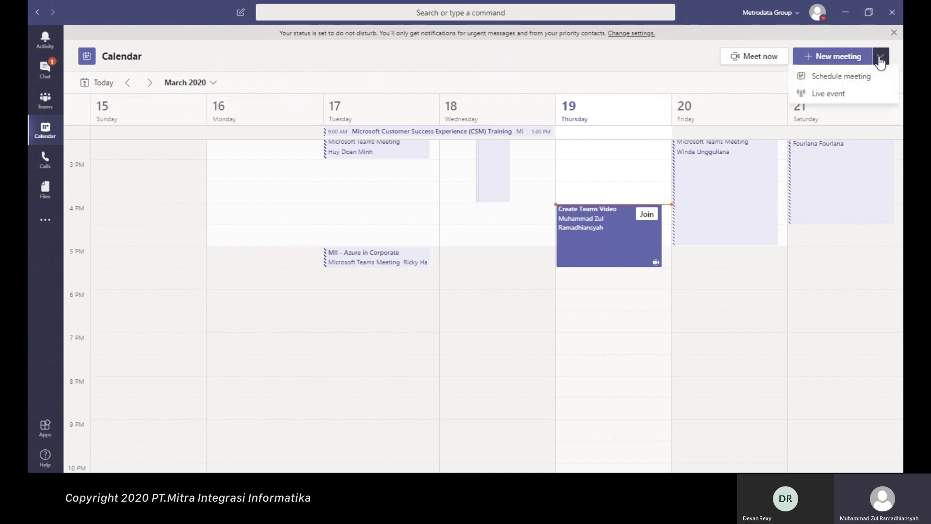
click(855, 60)
click(855, 60)
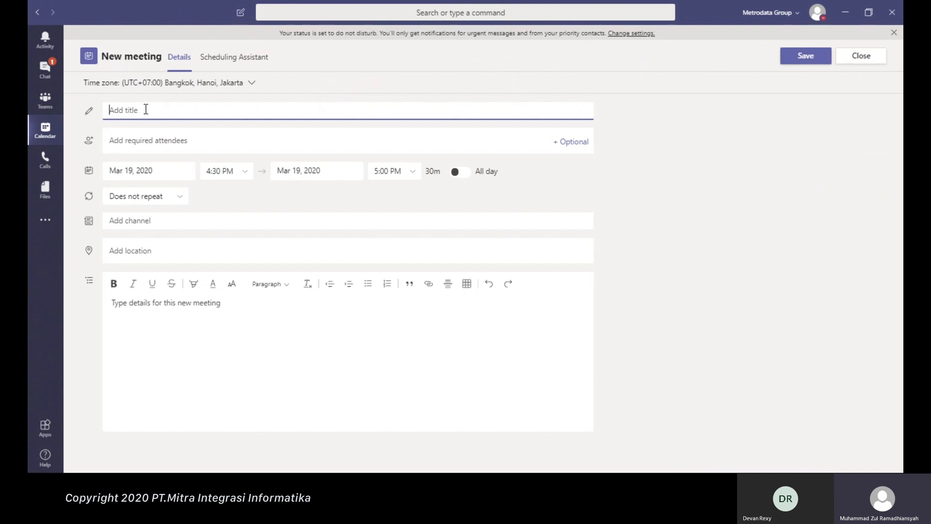
text(meeyt)
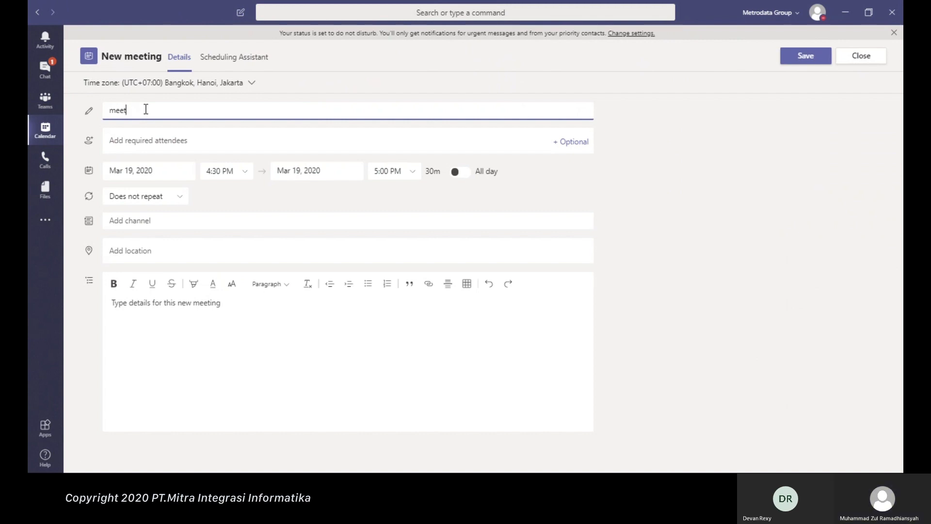
text(ing weekly)
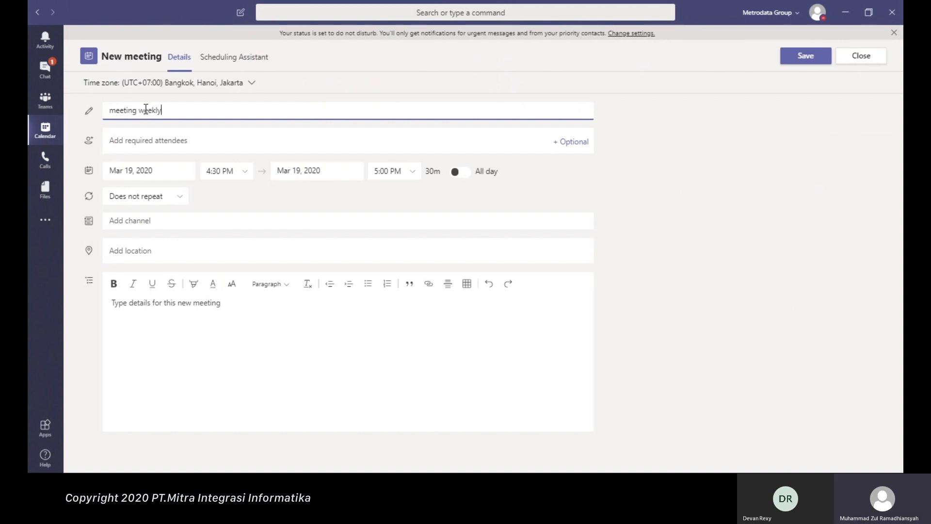
- Add two colleagues and one external guest as required attendees of the "meeting weekly" meeting
click(210, 141)
text(de)
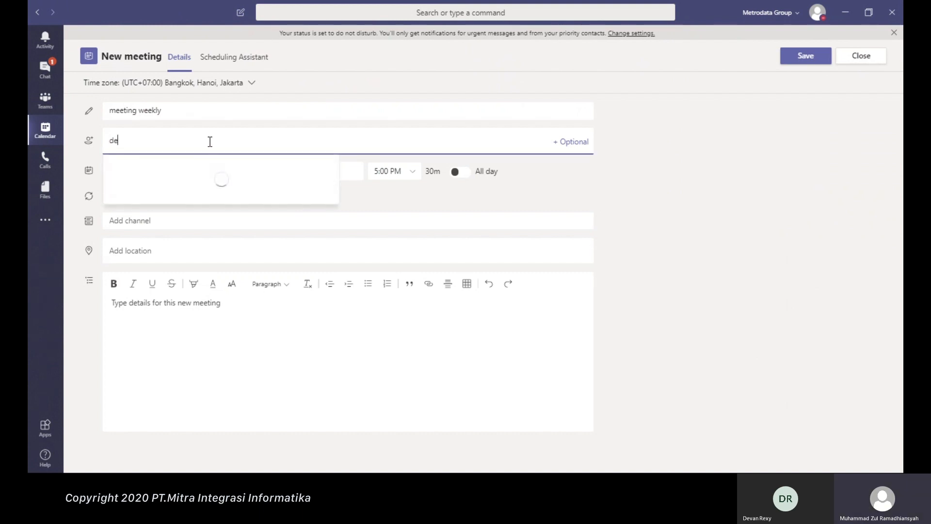
text(va)
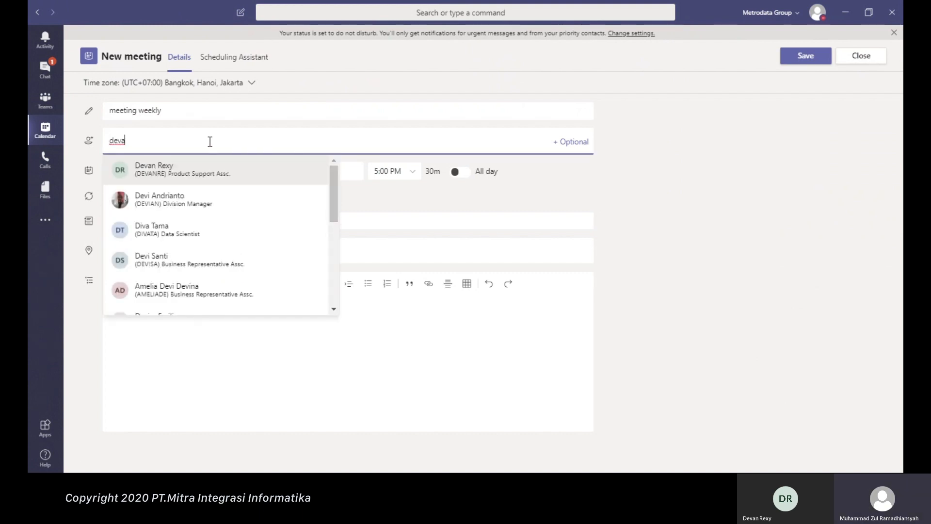
click(234, 179)
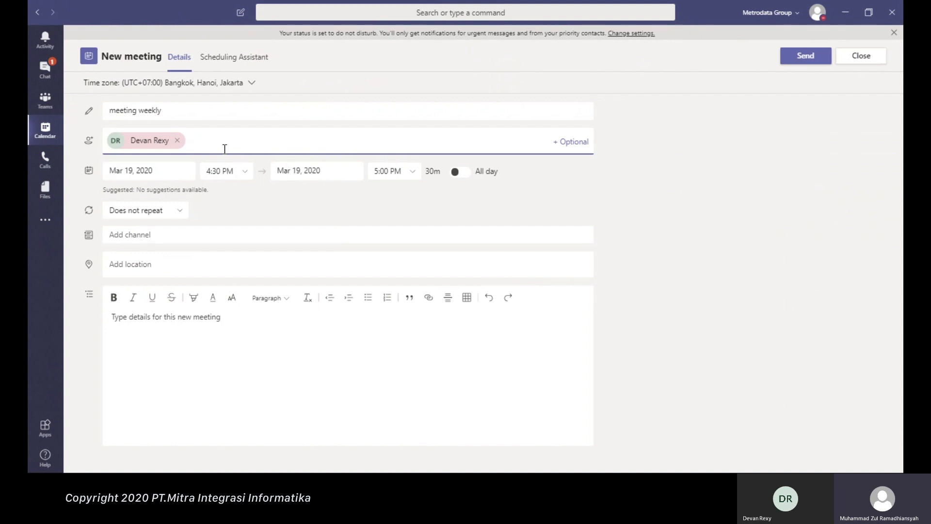
text(agu)
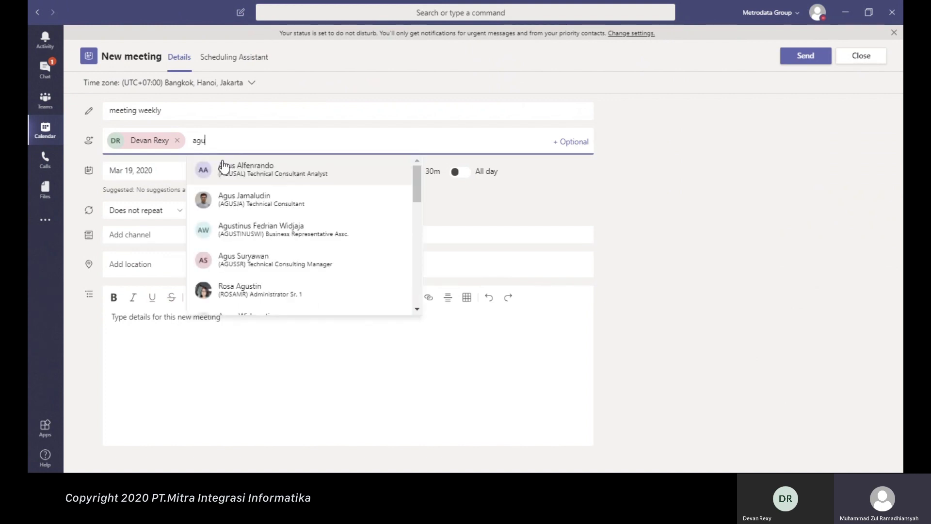
click(242, 176)
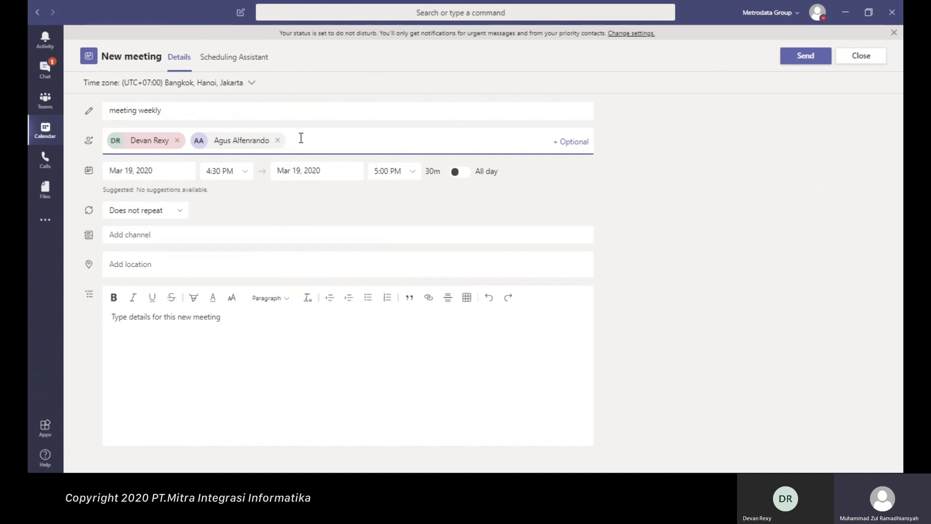
text(zu)
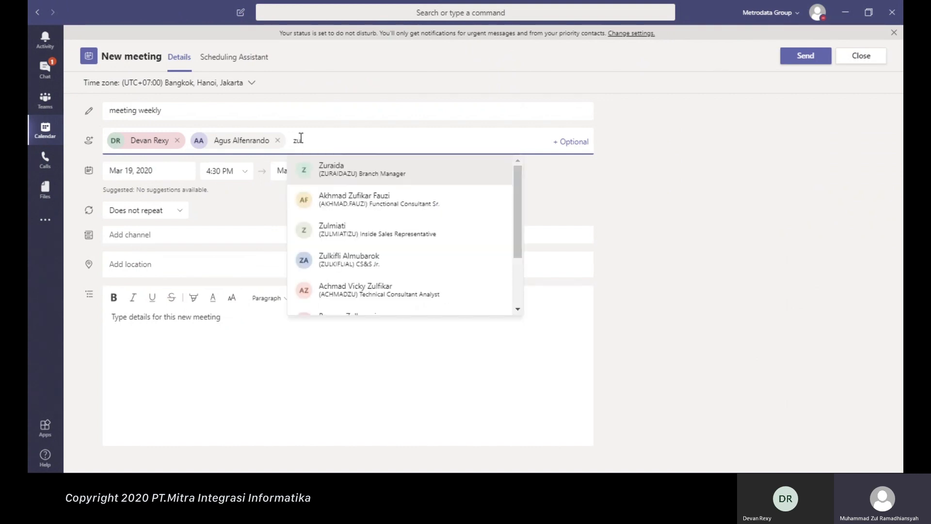
text(lra)
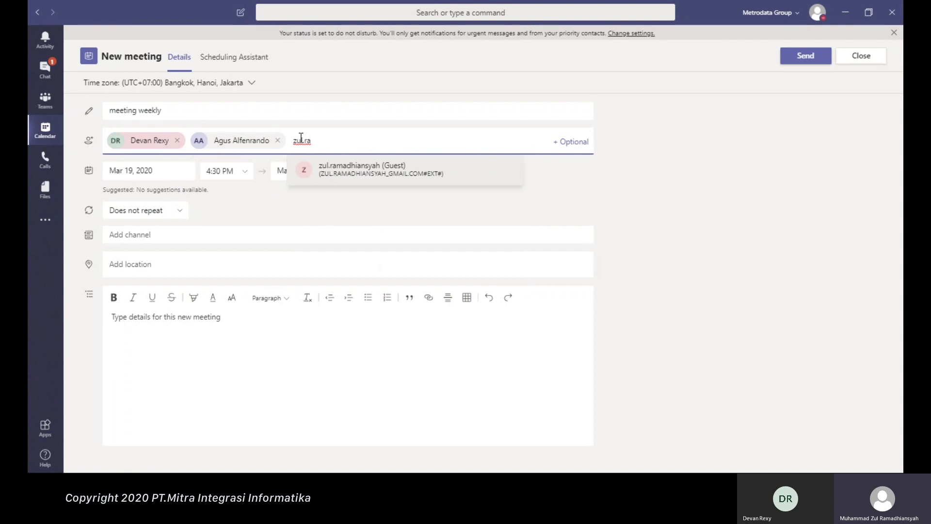
click(394, 176)
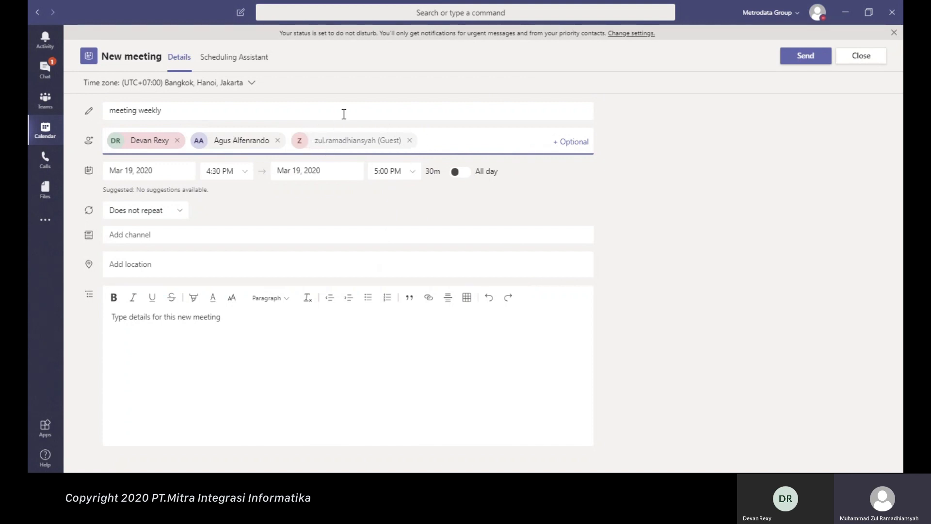
- Send the weekly meeting invitation, then review the scheduled meeting's details and attendee tracking before closing it
click(276, 329)
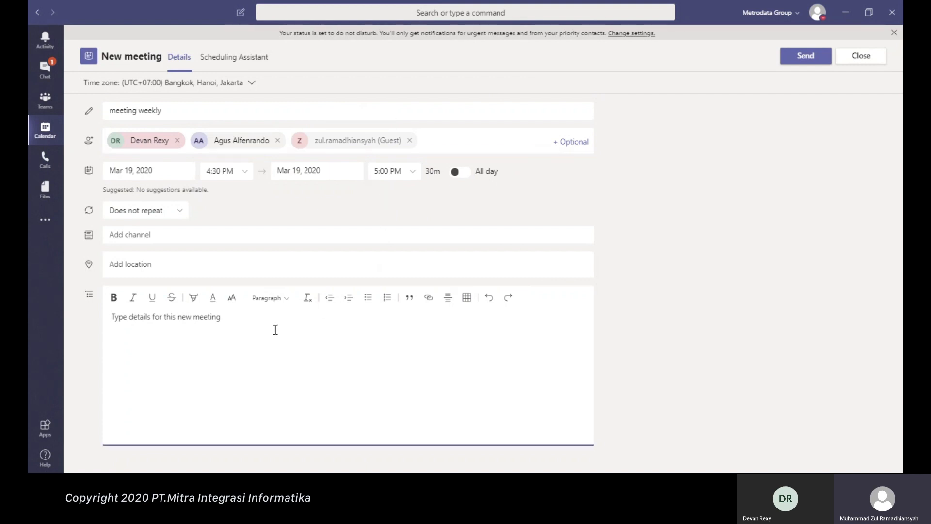
click(823, 62)
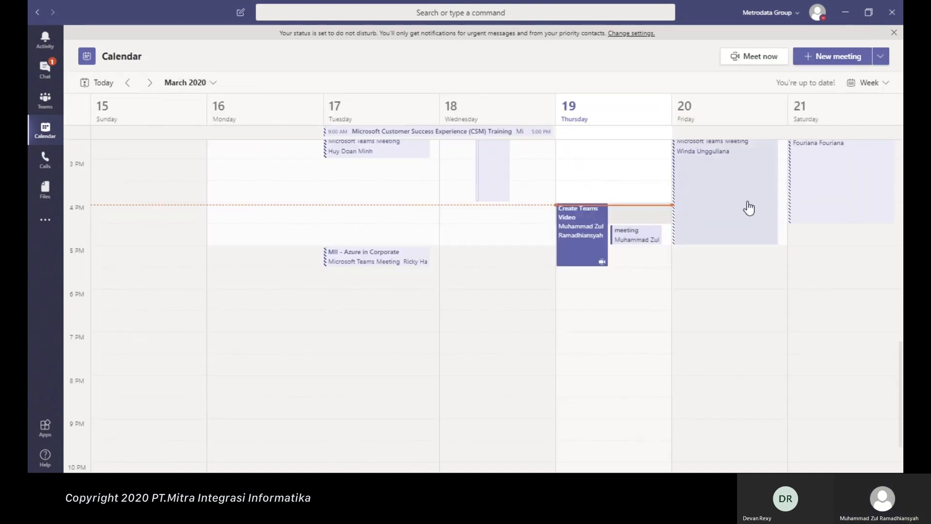
click(648, 238)
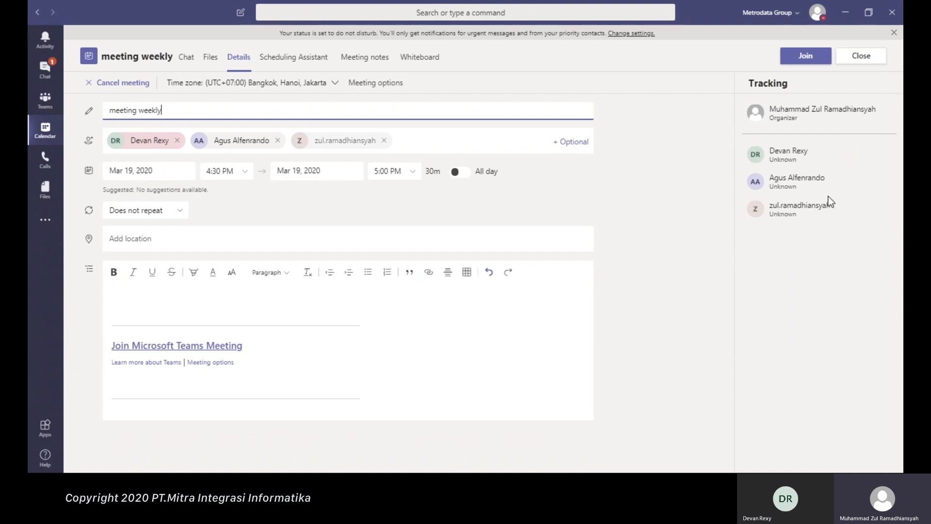
click(869, 56)
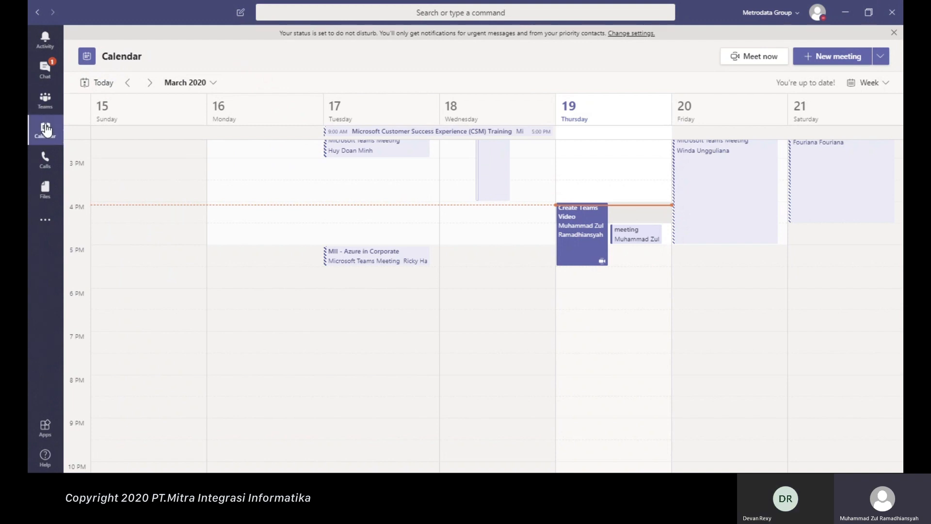
- Join the "Create Teams Video" meeting from the calendar and show its device settings
click(594, 238)
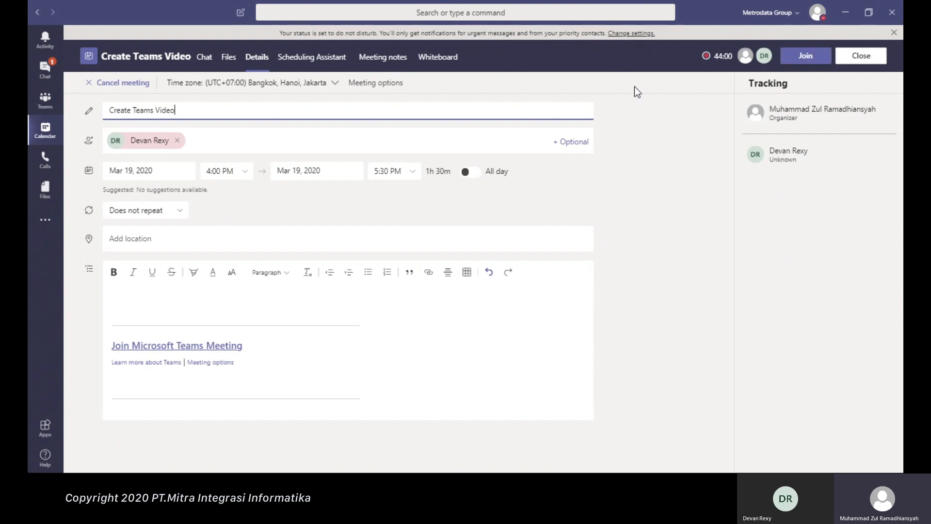
click(785, 64)
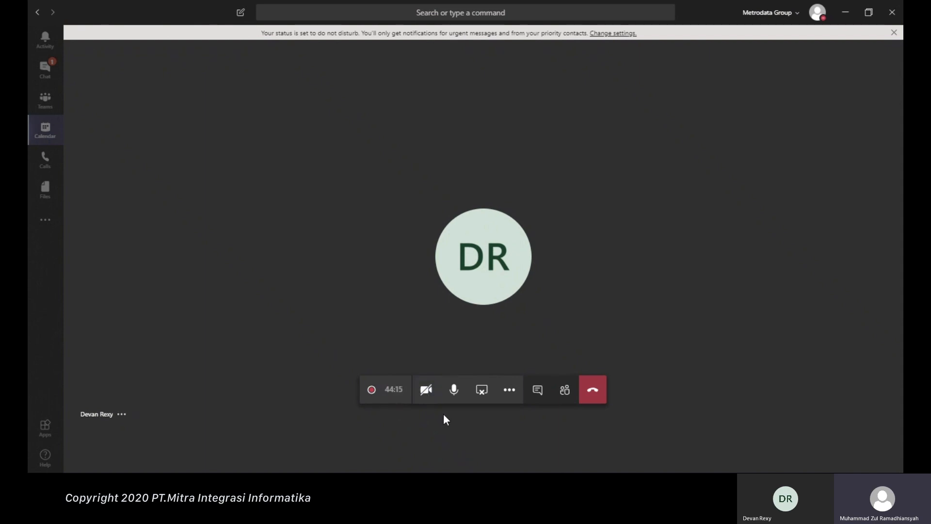
click(481, 392)
click(514, 390)
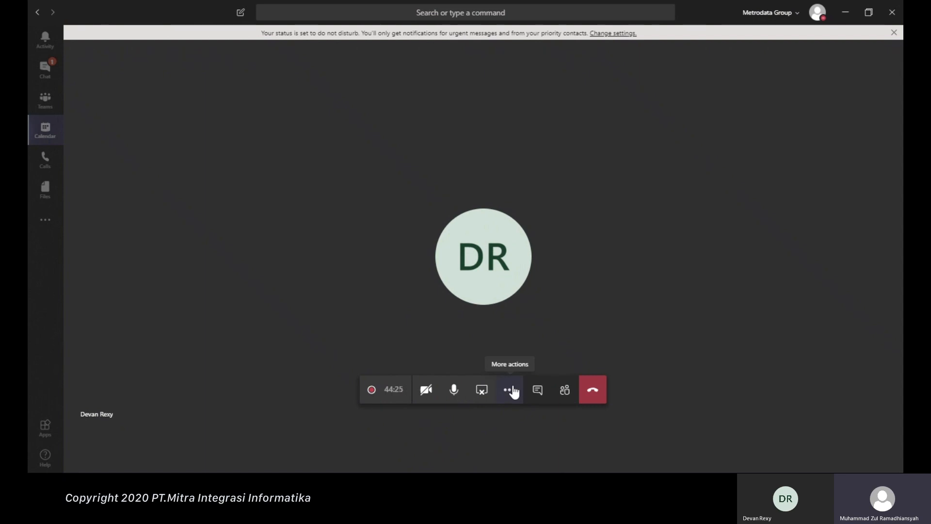
click(510, 390)
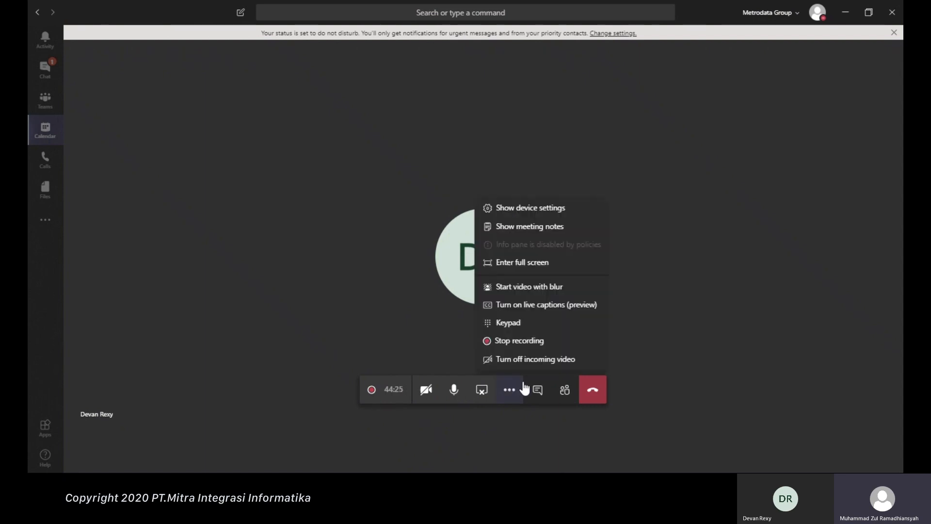
click(507, 212)
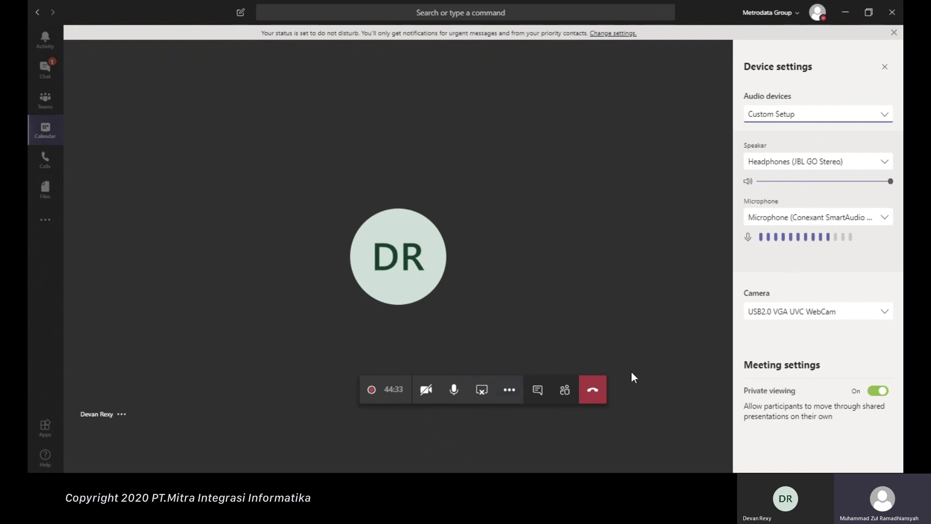
- Show the meeting notes in the call and start taking notes
click(516, 395)
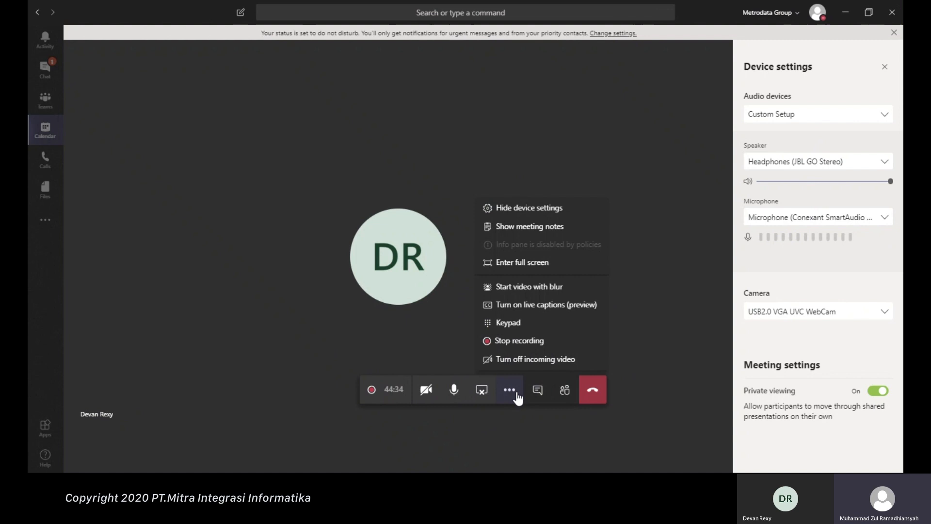
click(528, 229)
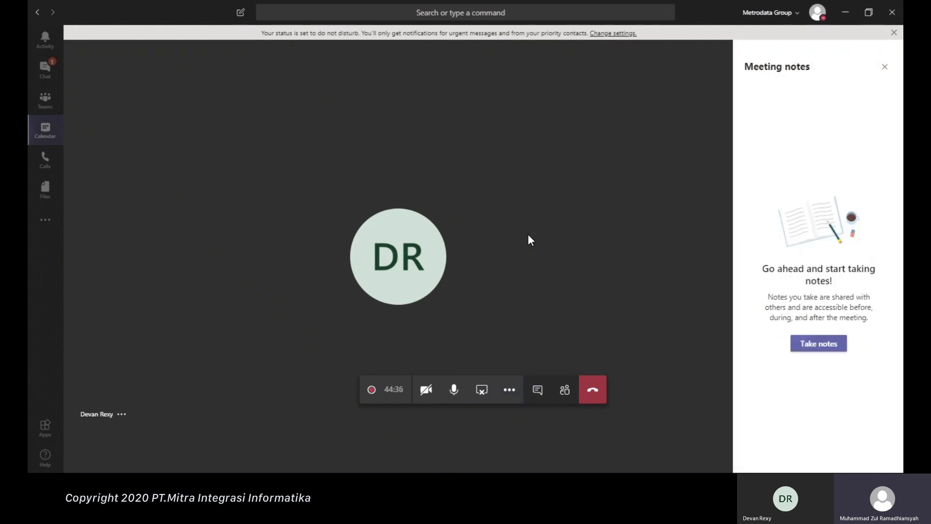
click(806, 345)
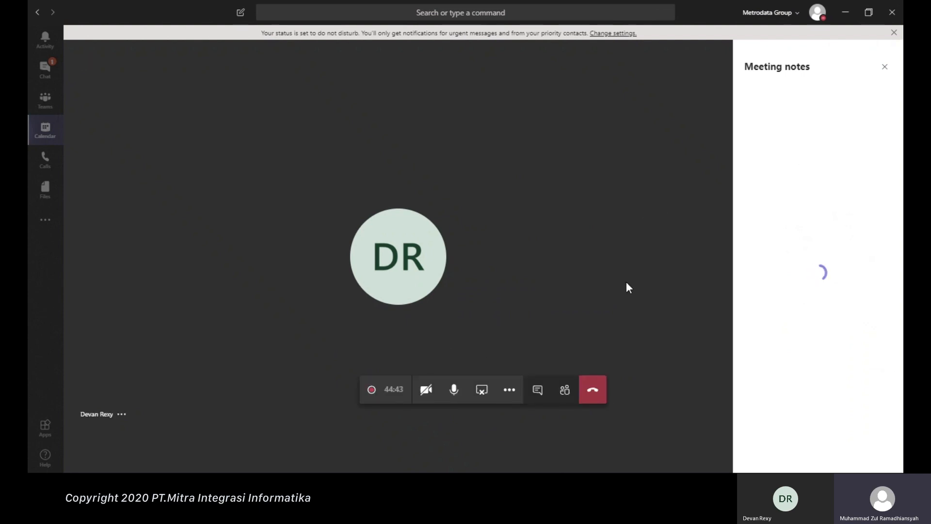
- Examine the call's additional actions, including full screen, background blur, live captions, keypad, recording and incoming video
click(510, 390)
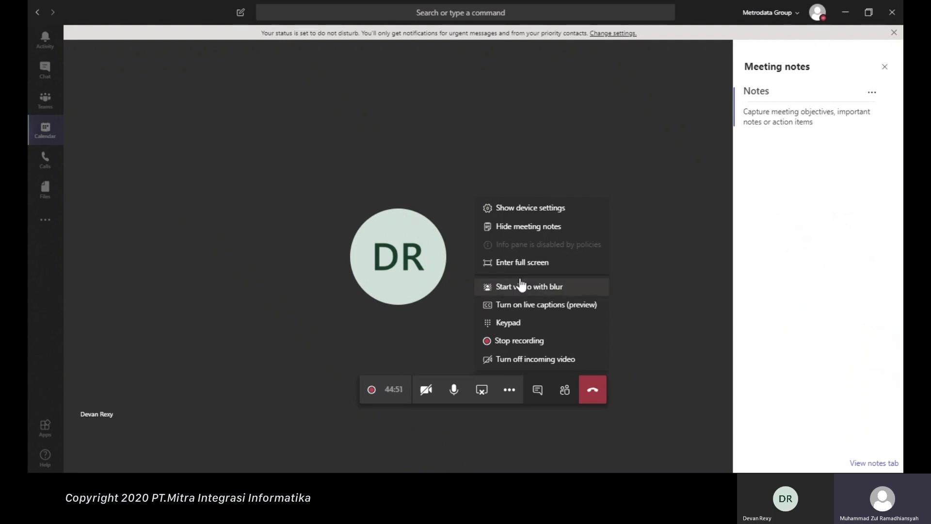
click(445, 301)
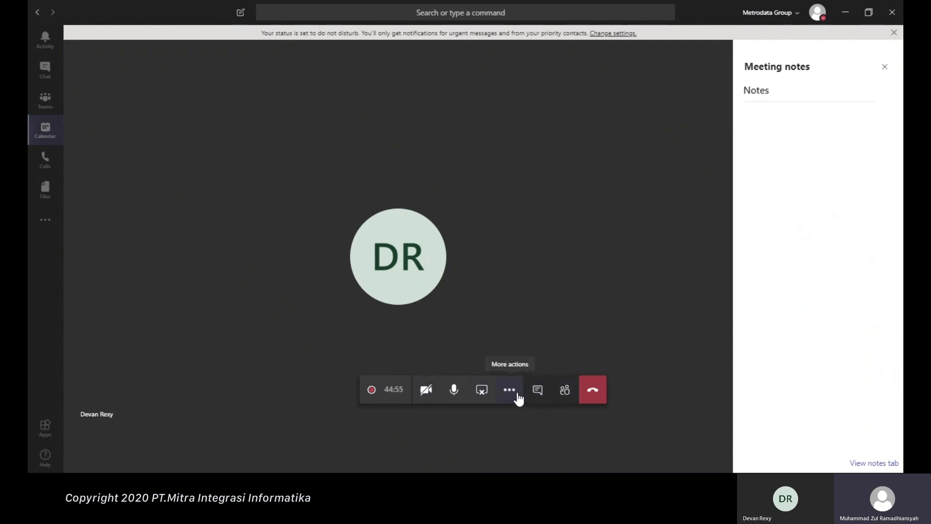
click(513, 393)
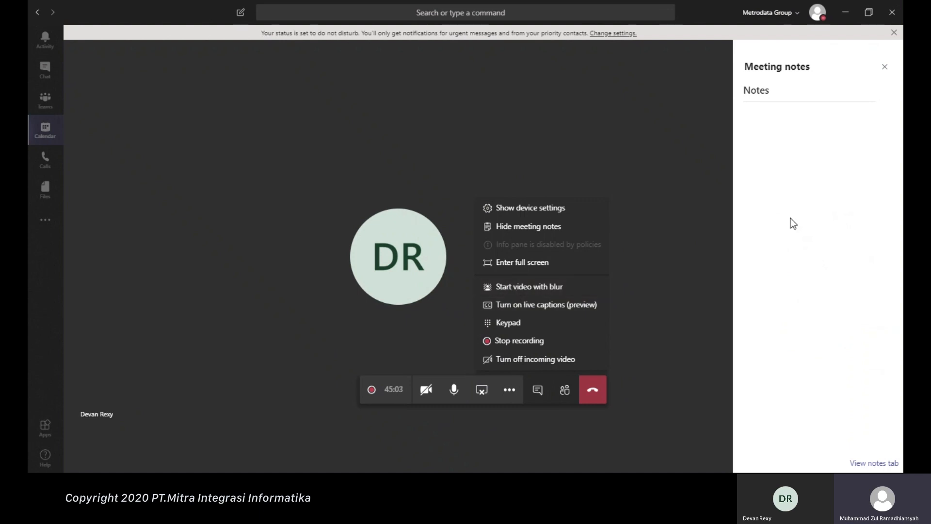
click(634, 297)
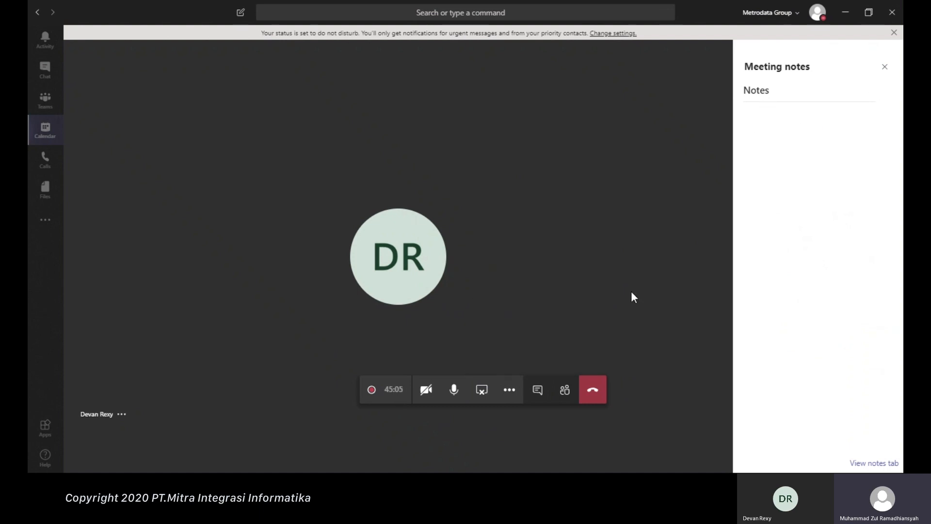
click(508, 390)
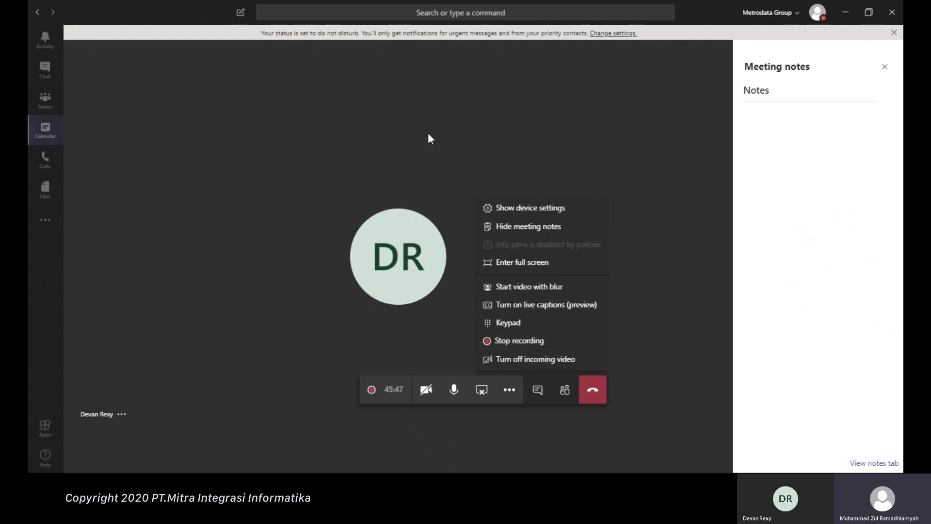
click(467, 107)
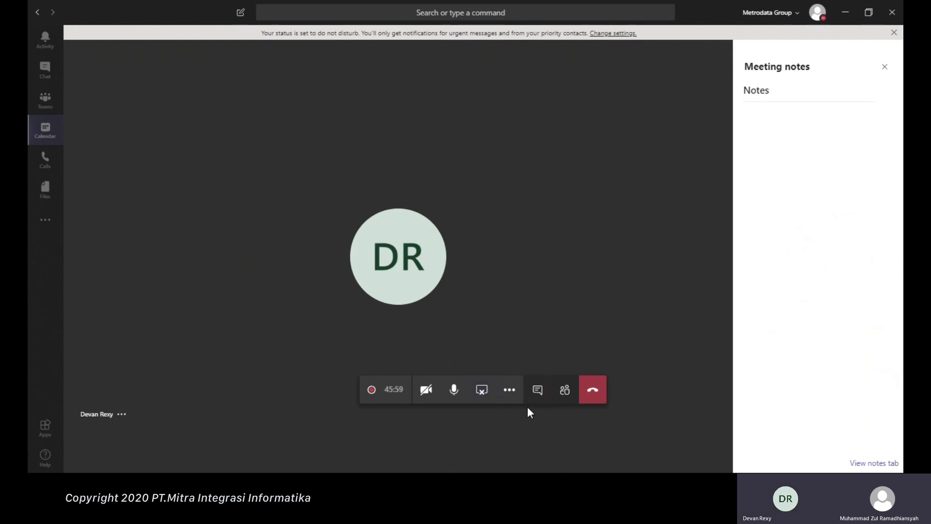
click(510, 390)
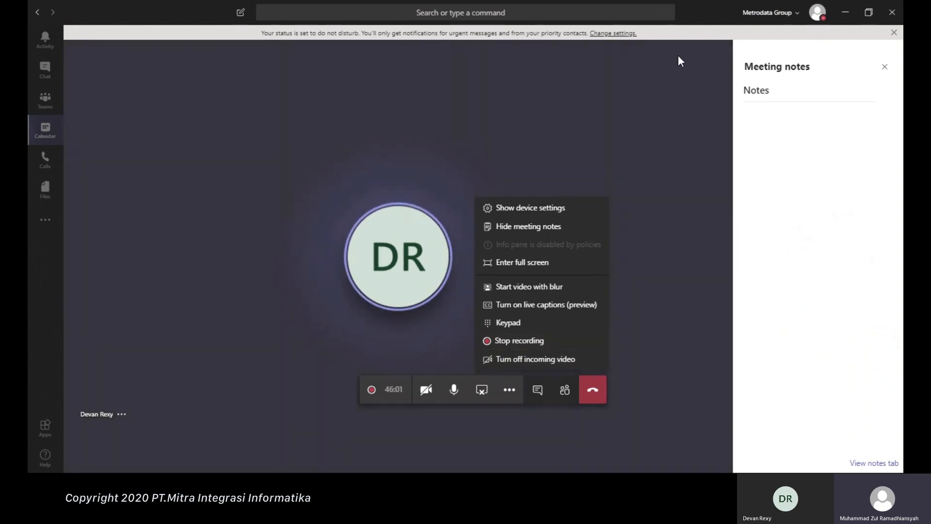
click(623, 102)
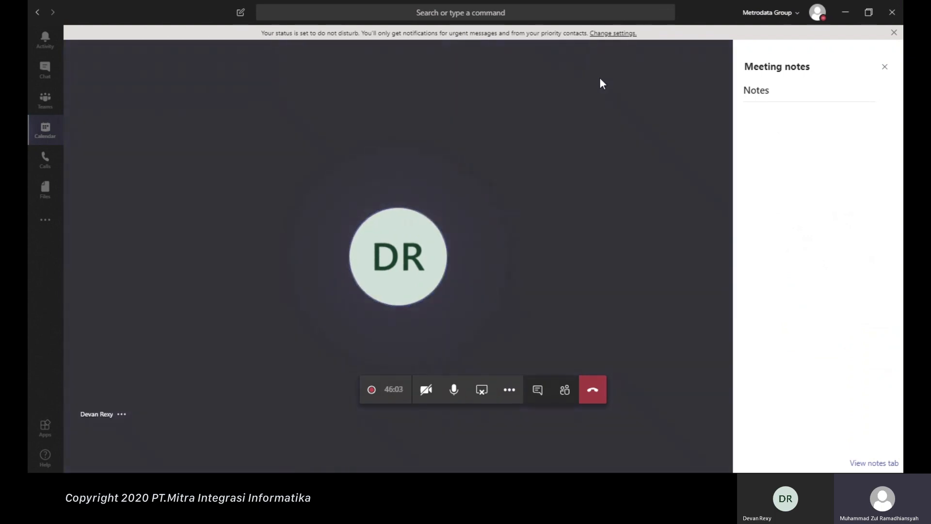
- Add a new section below the first one in the meeting notes
click(516, 401)
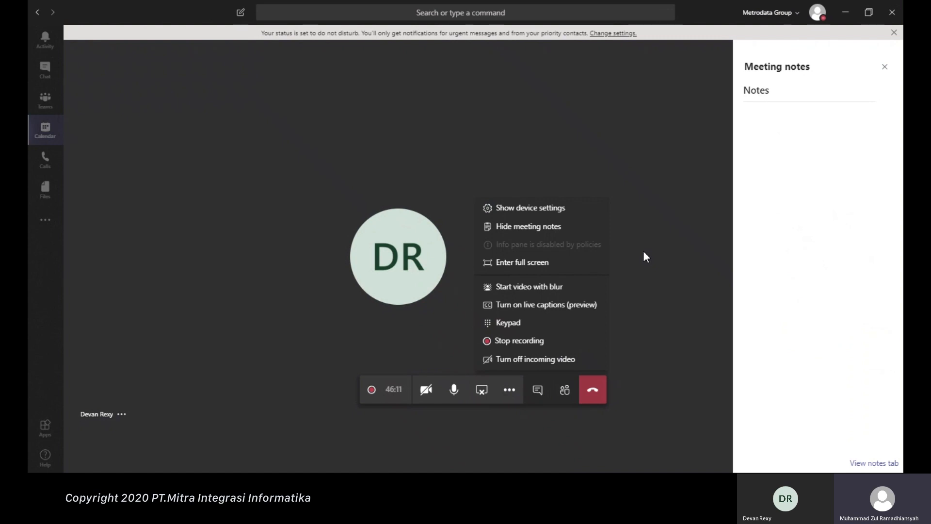
click(745, 127)
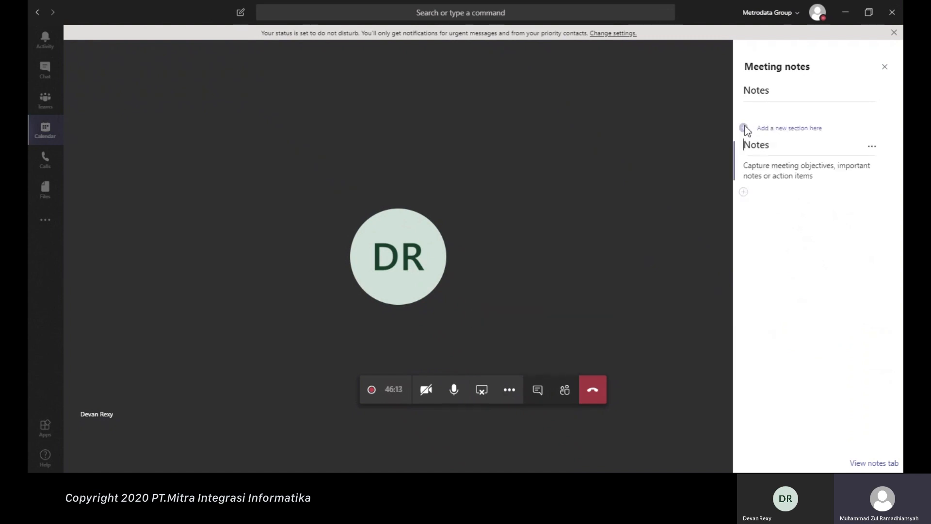
click(744, 192)
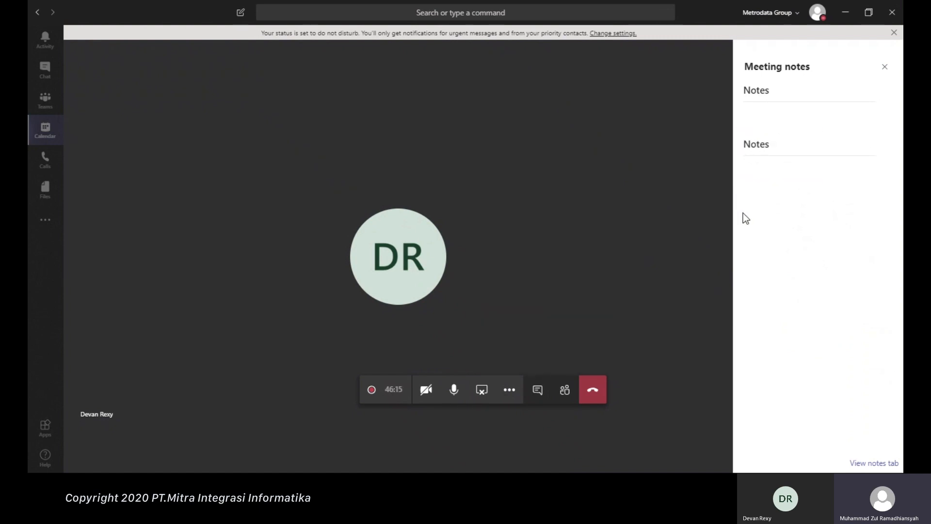
- Recheck the call's additional actions and close the meeting notes
click(510, 389)
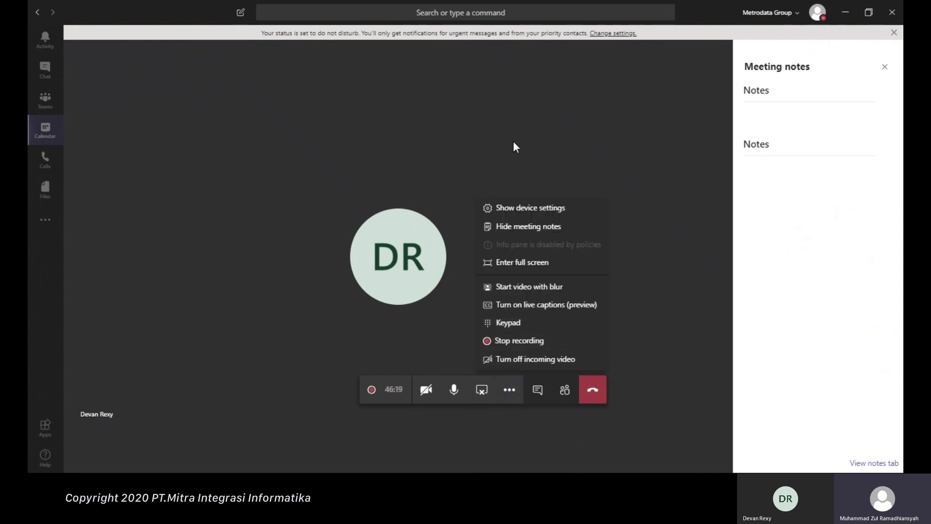
click(561, 100)
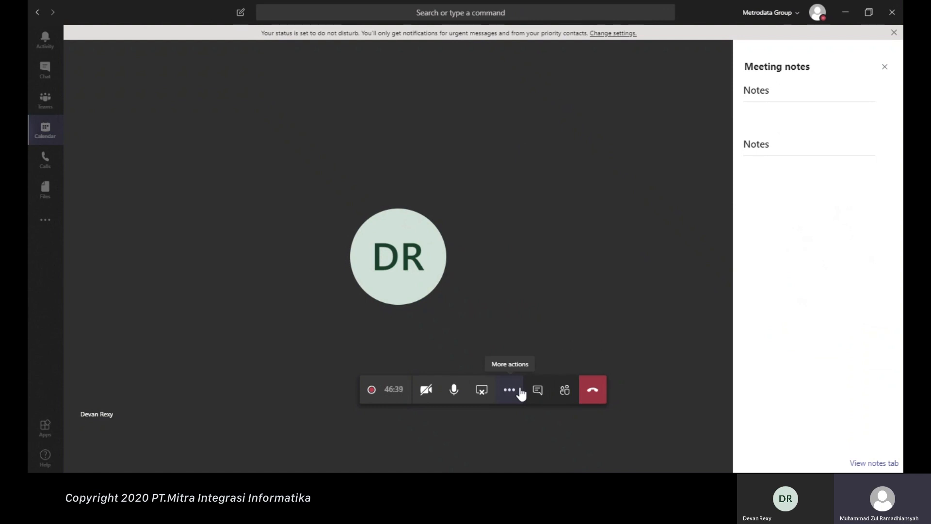
click(883, 68)
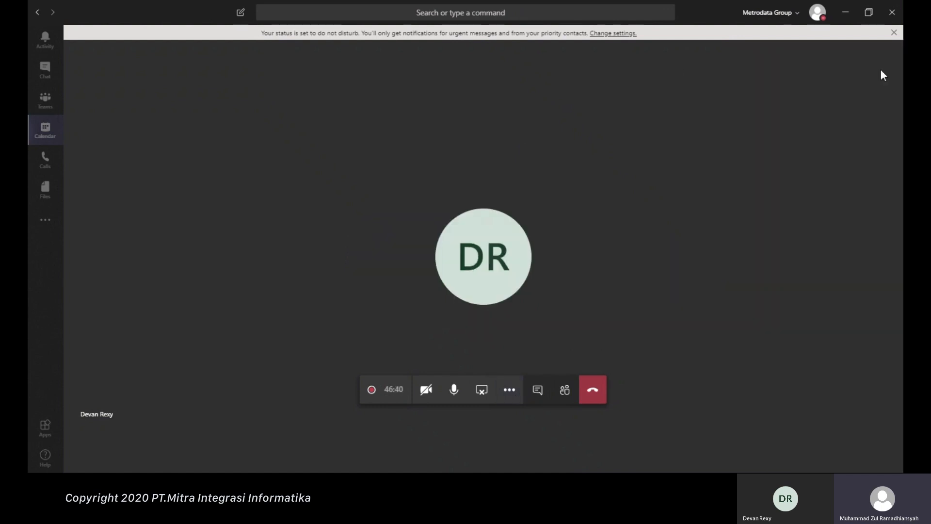
click(510, 389)
click(633, 358)
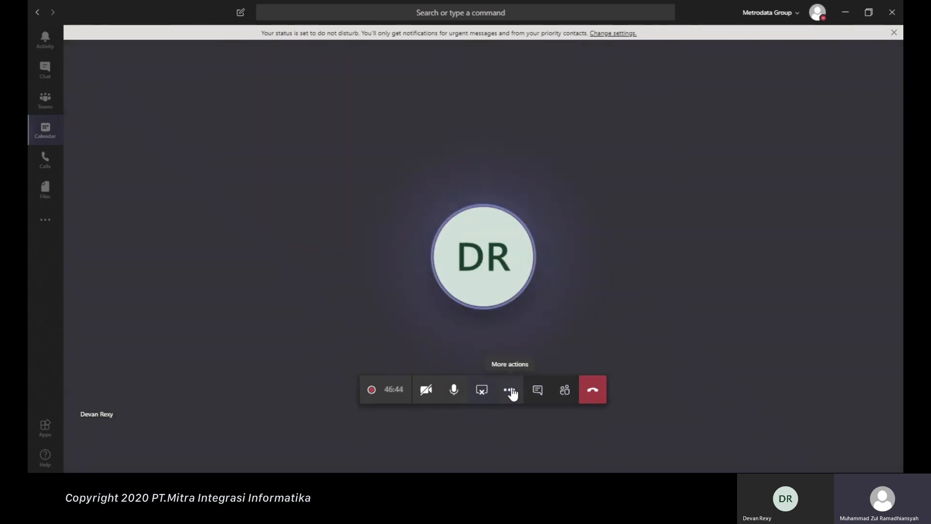
- Show the meeting chat and send the message "tes" to the participants
click(548, 402)
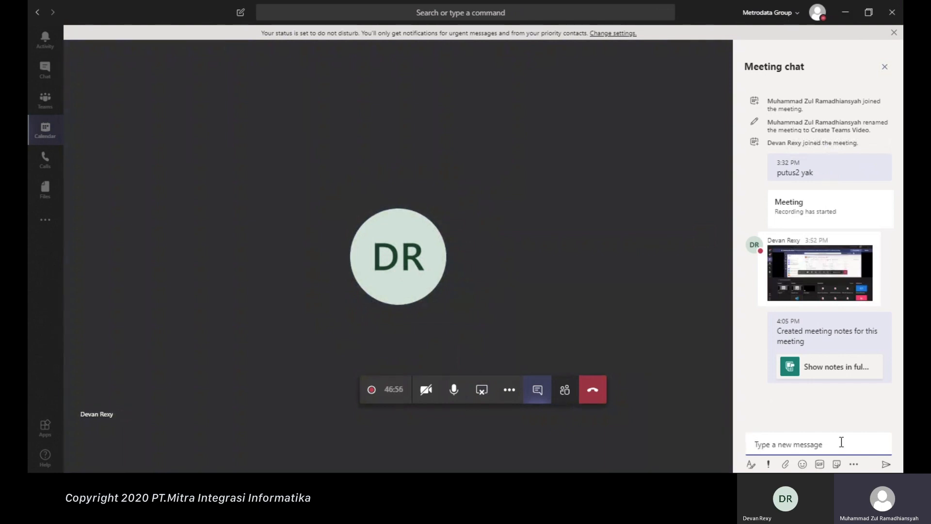
text(tes)
key(Return)
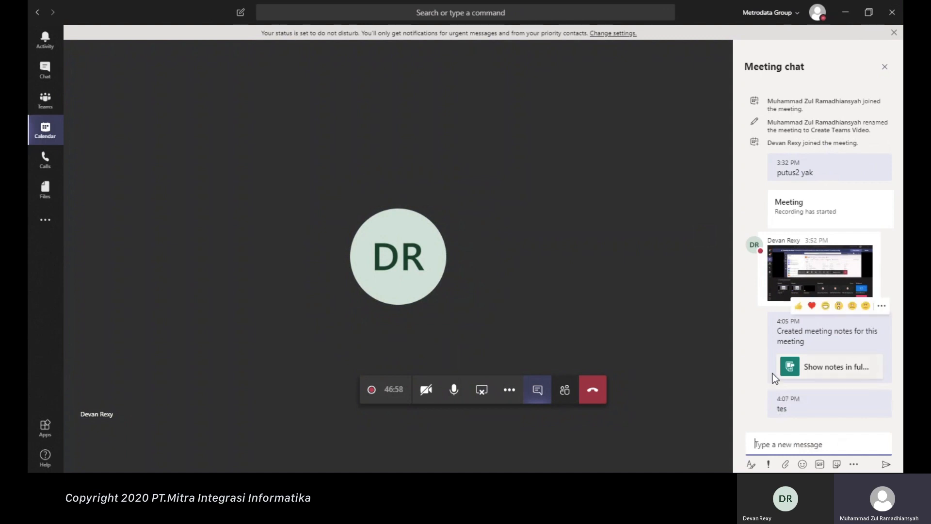
- Examine the meeting chat's Giphy, emoji and file attachment options, including OneDrive and computer upload, and close the chat
click(765, 444)
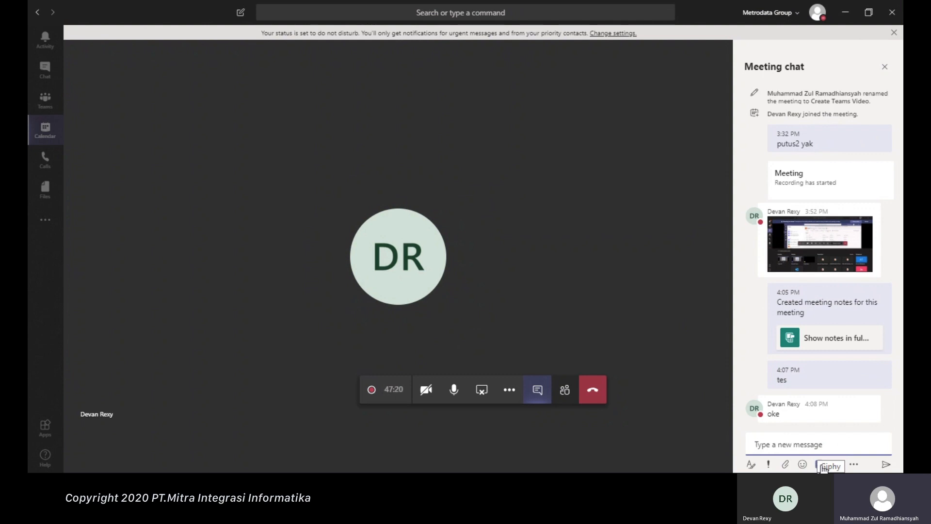
click(823, 467)
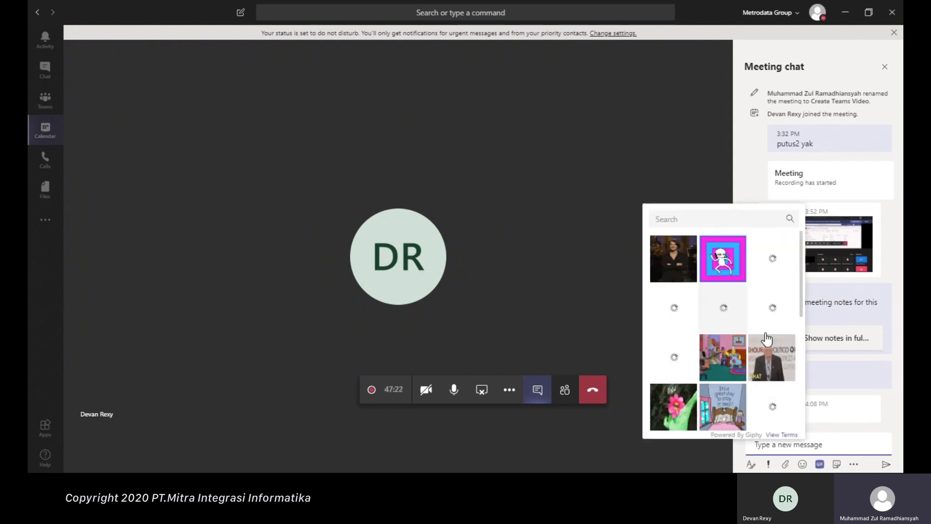
click(850, 433)
click(804, 464)
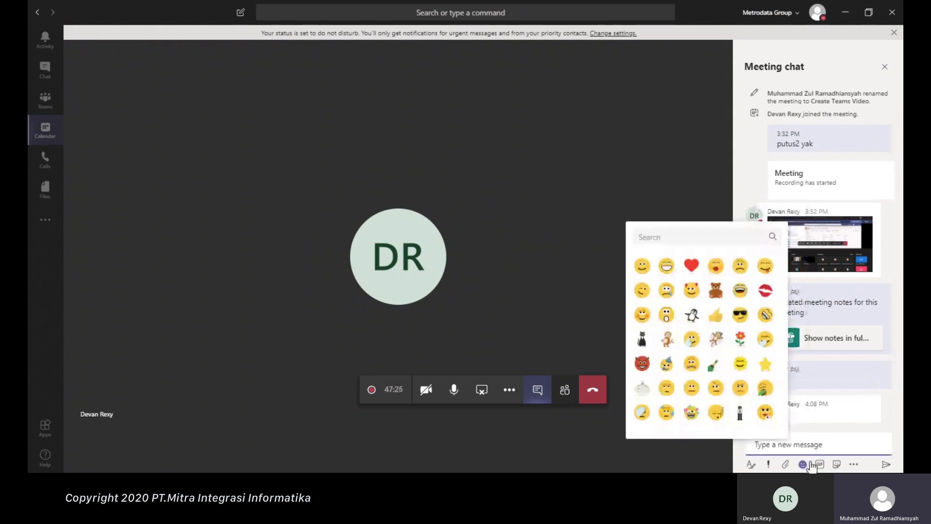
click(785, 464)
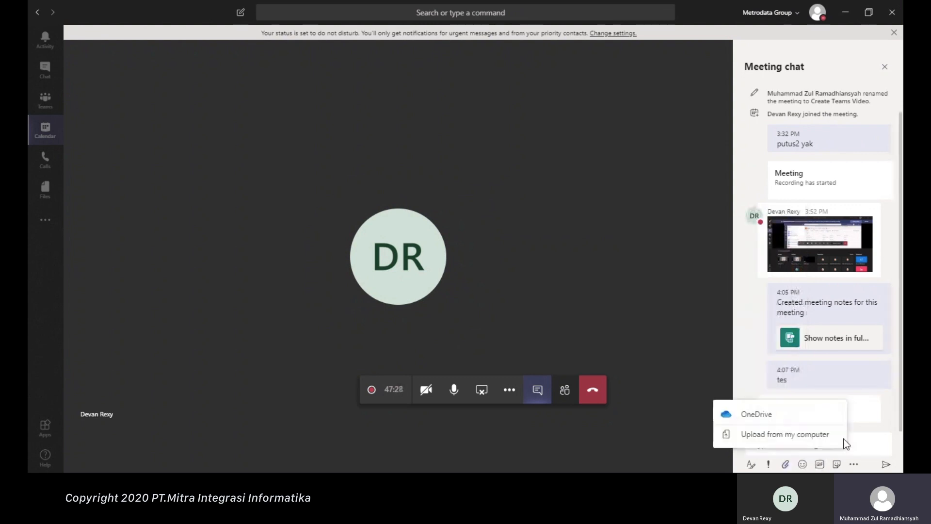
click(851, 467)
click(670, 466)
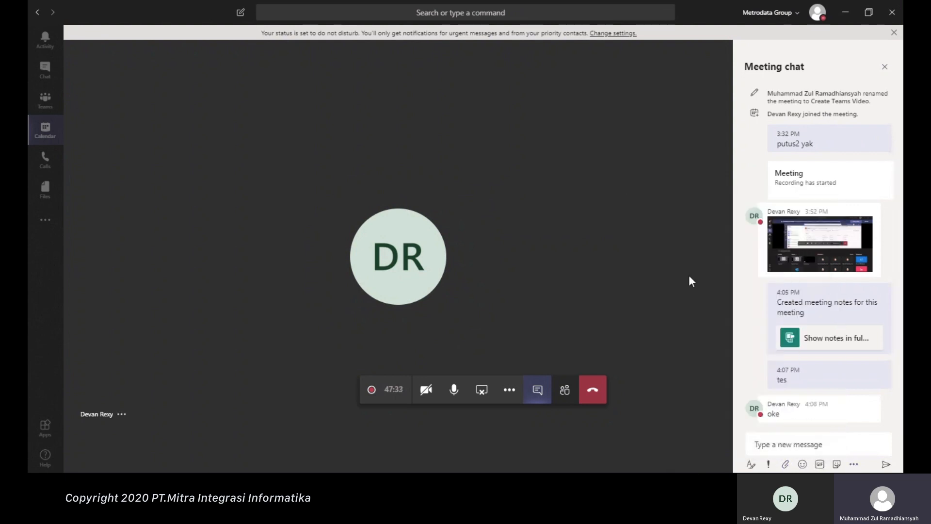
click(884, 67)
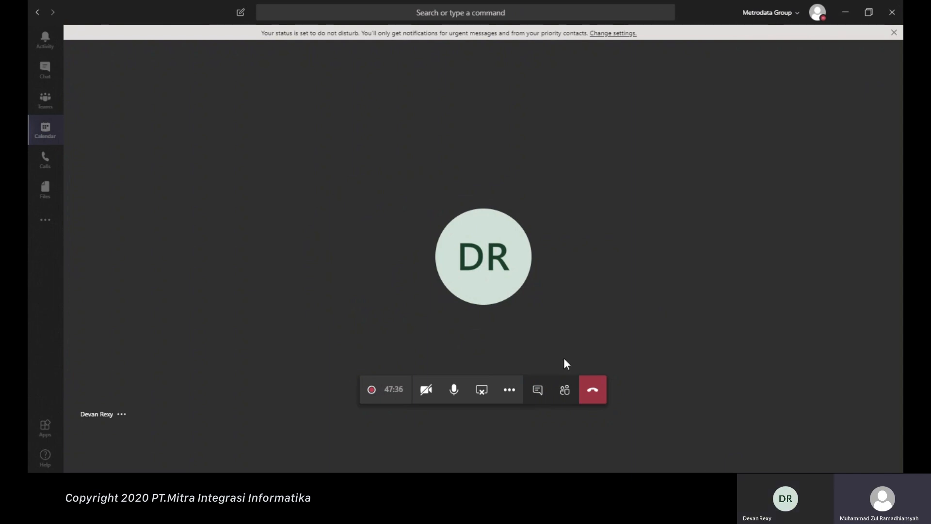
- Examine the list of people currently in the meeting, close it and show it again
click(562, 396)
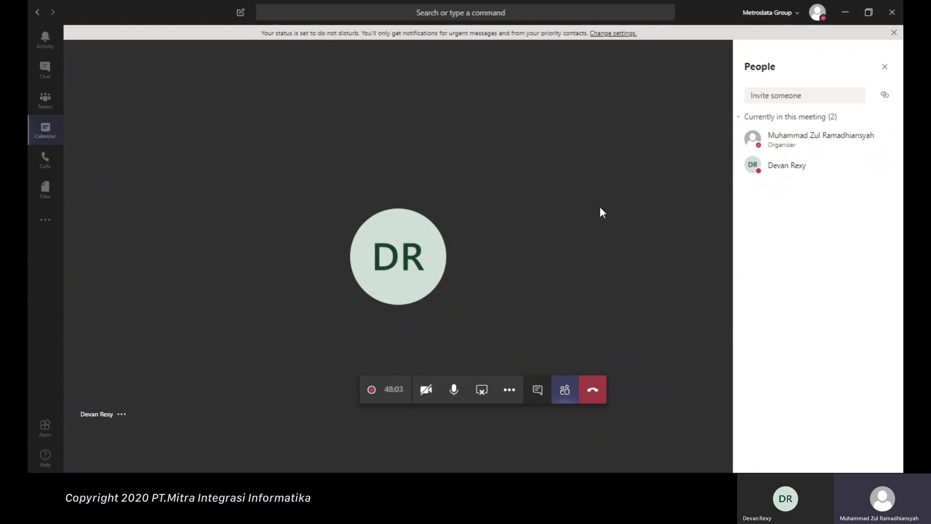
click(885, 67)
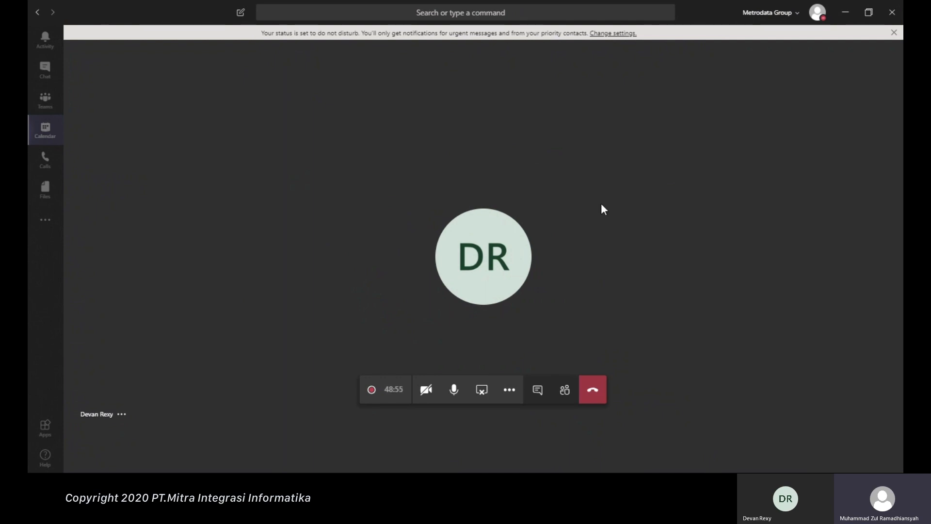
click(566, 391)
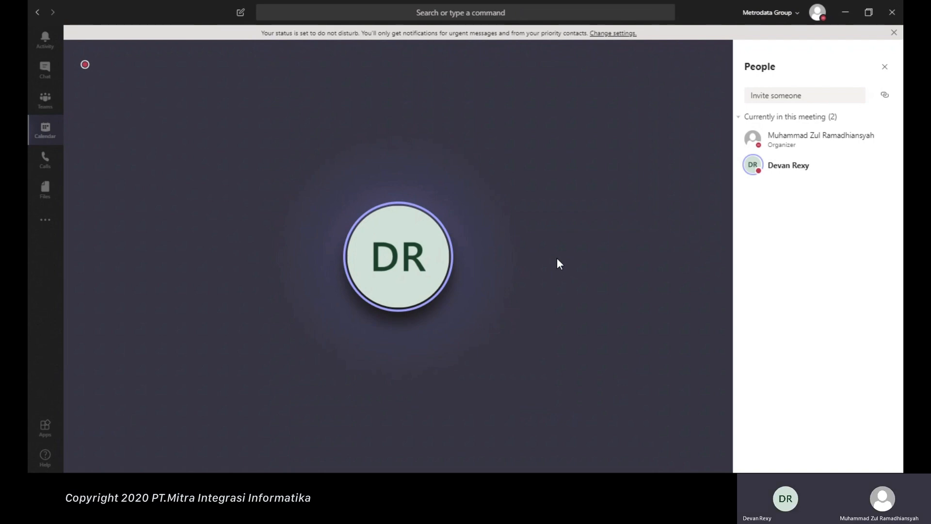
- Stop the recording of the meeting
mouse_move(486, 284)
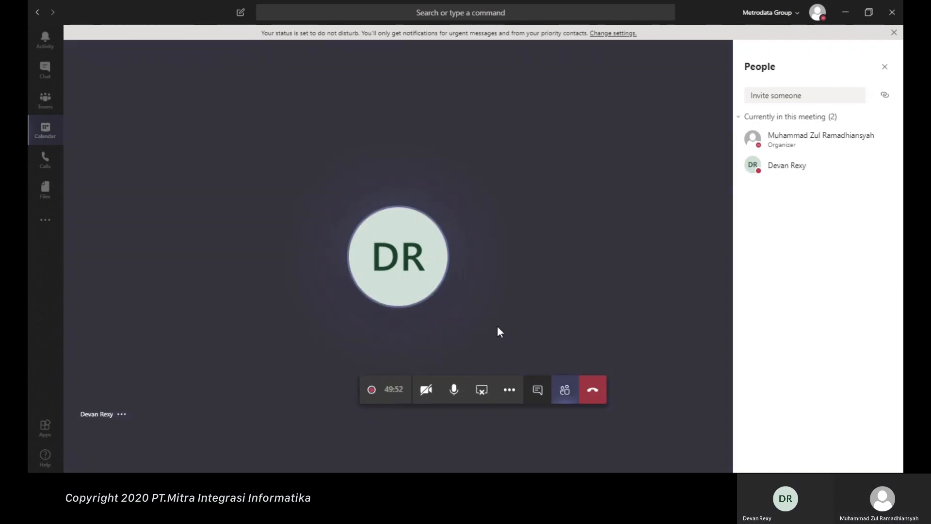
click(509, 389)
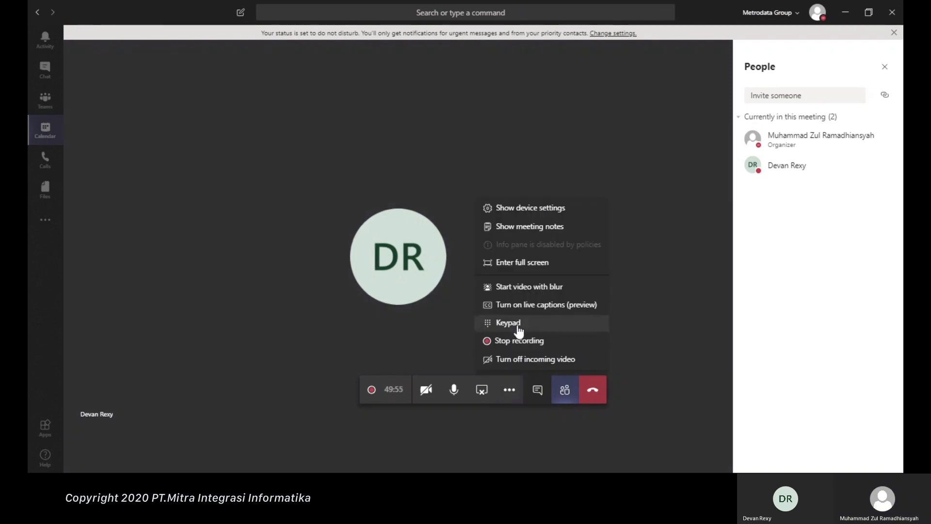
click(517, 339)
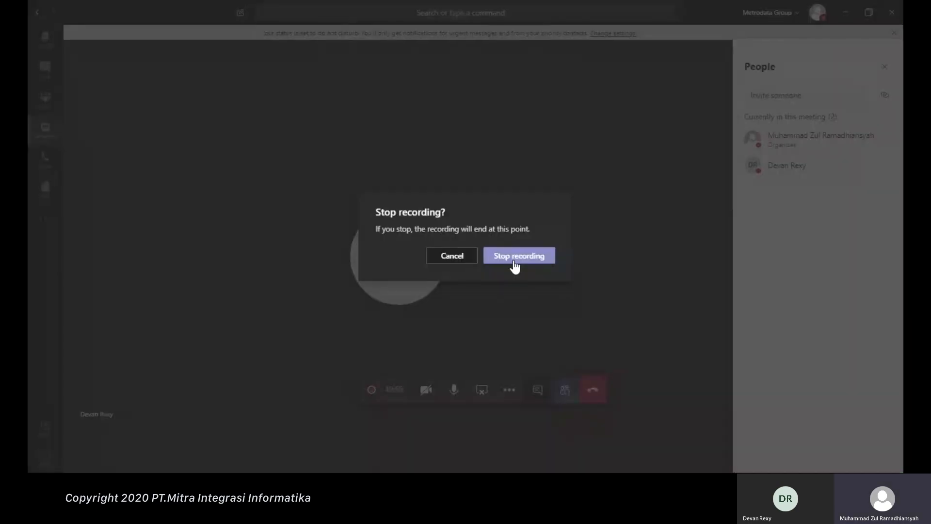